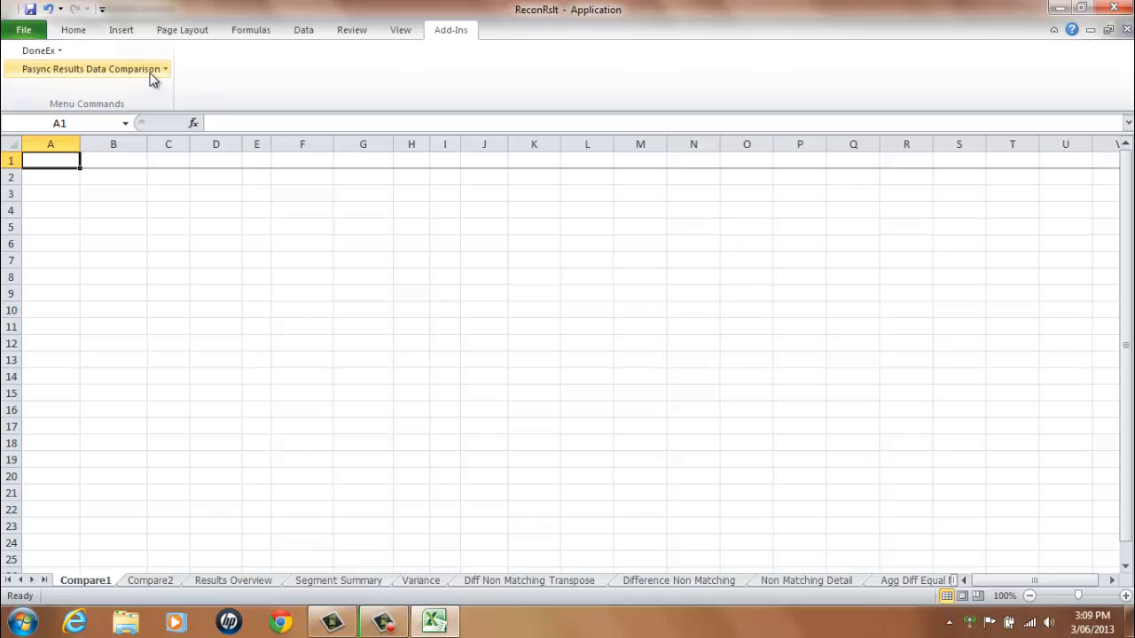
# - Load the Compare1 data set from the Compare1 worksheet of the ReconRslt QA Datasets workbook in C:\Pasync\Pasync Doco Recon Rslt
pyautogui.click(166, 71)
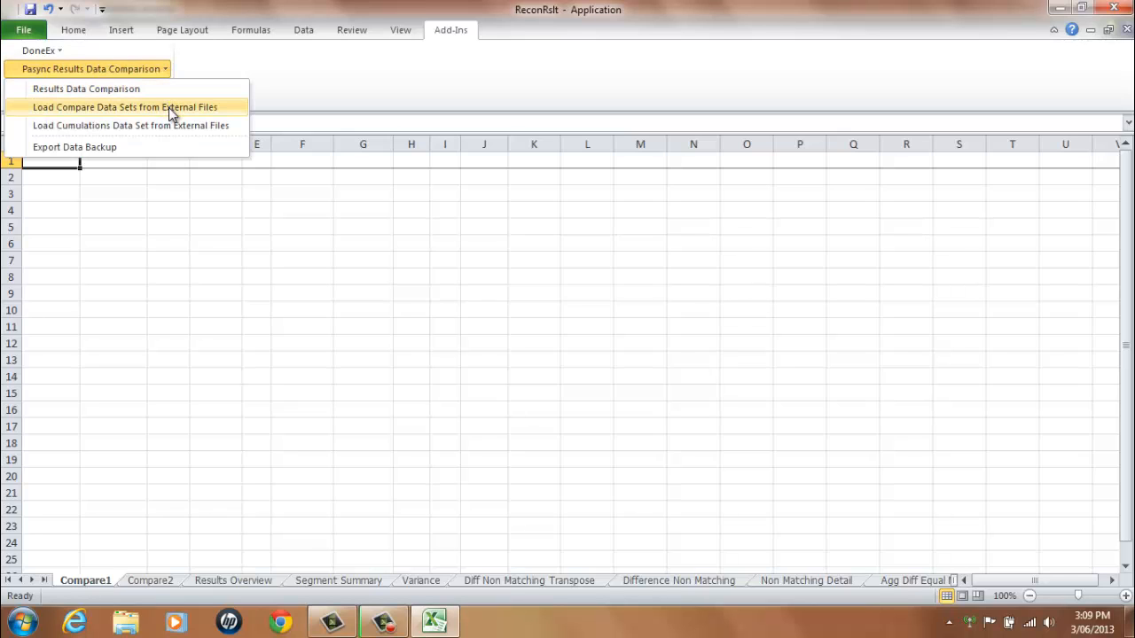
pyautogui.click(168, 108)
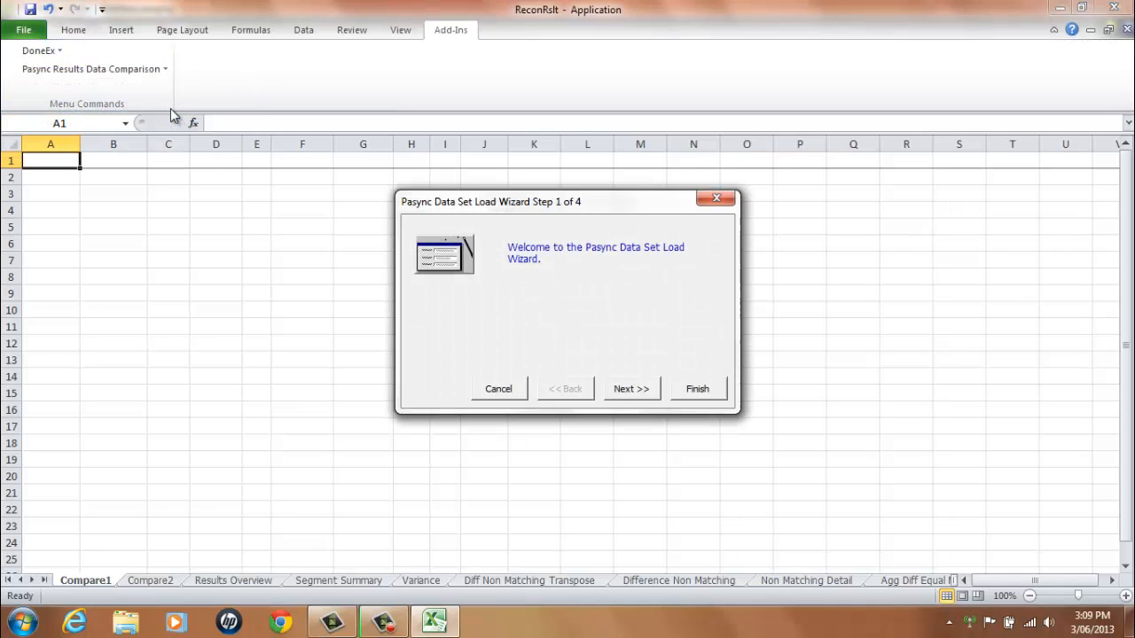
pyautogui.click(631, 393)
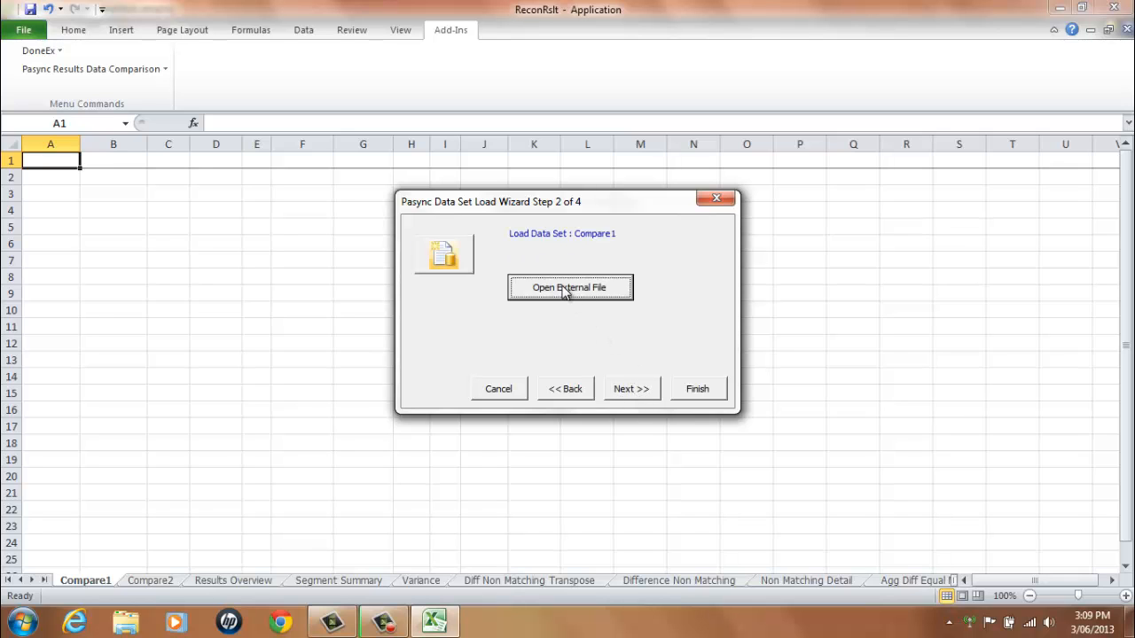
pyautogui.click(565, 292)
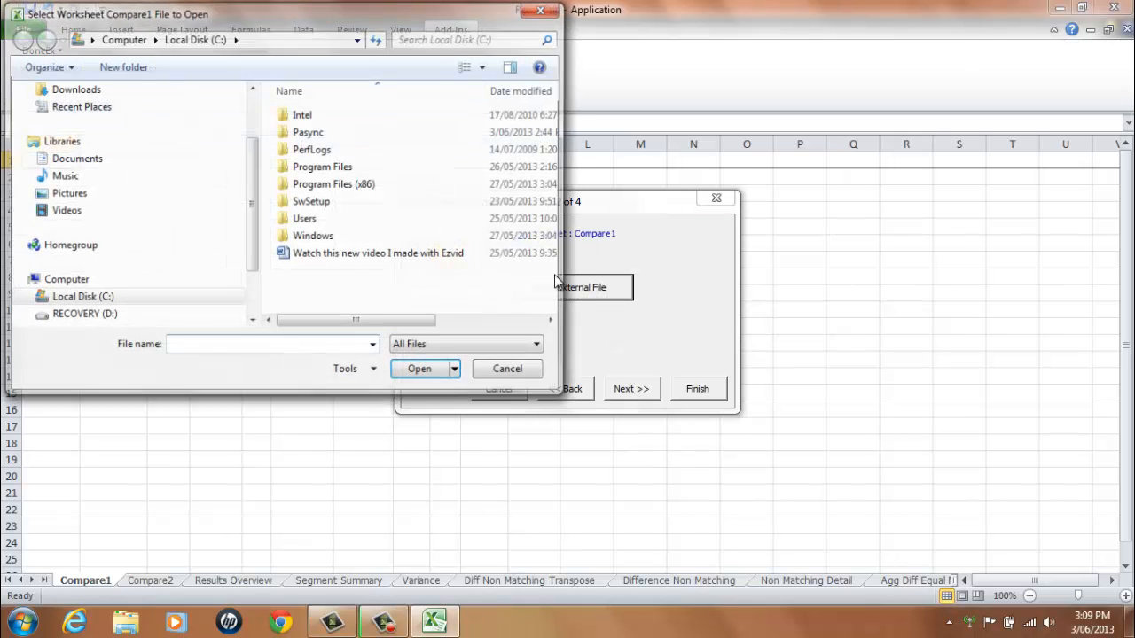
pyautogui.doubleClick(310, 133)
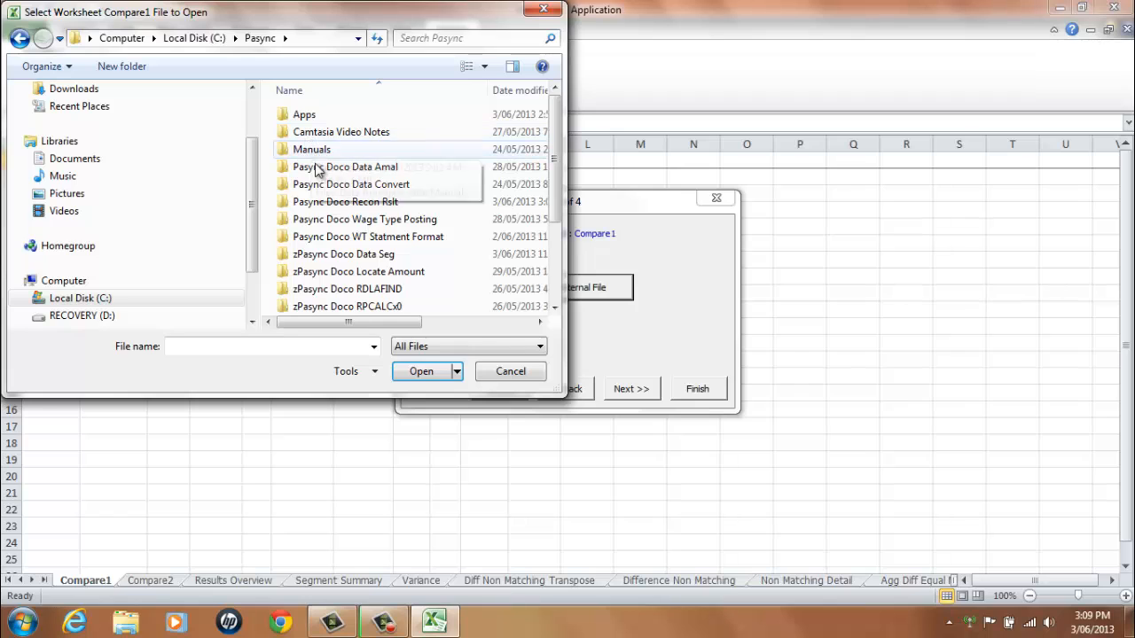
pyautogui.doubleClick(337, 203)
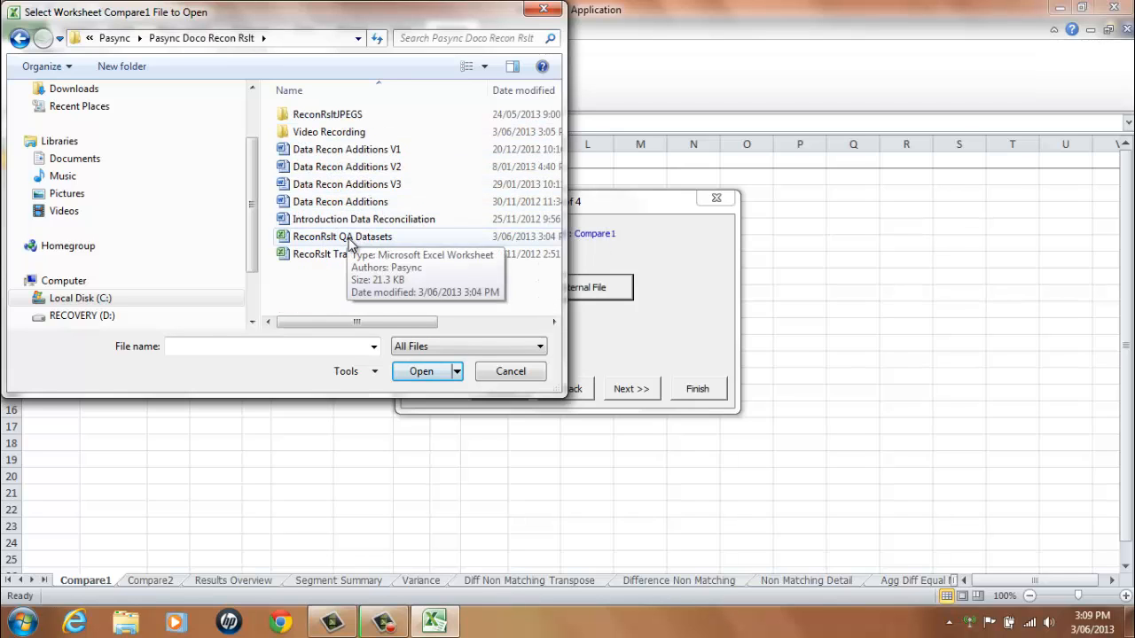
pyautogui.doubleClick(349, 237)
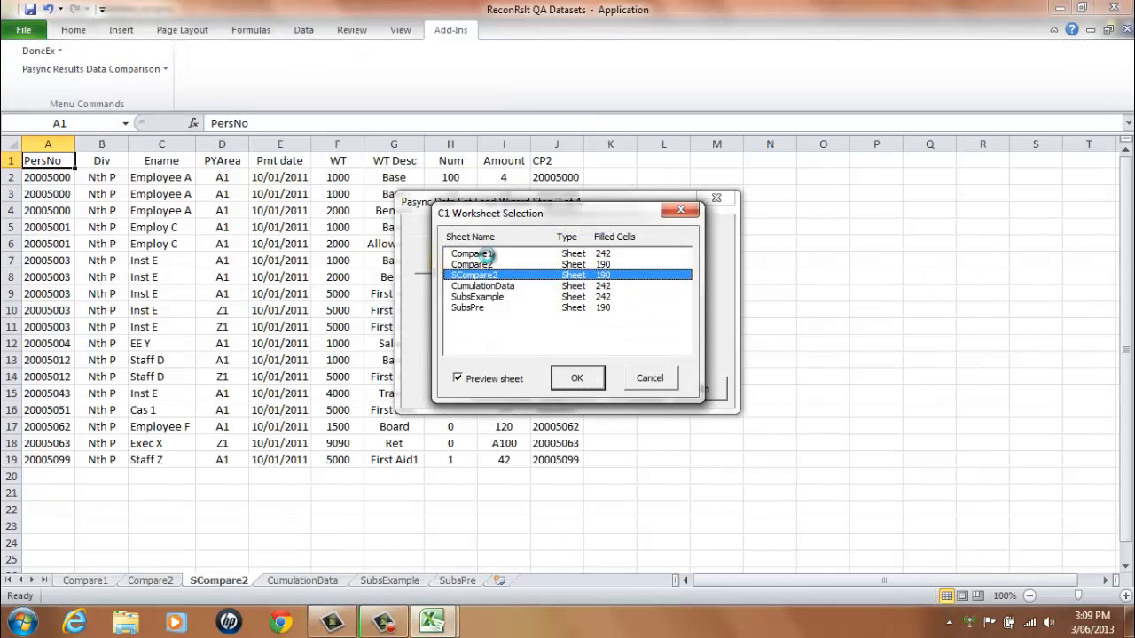
pyautogui.click(486, 254)
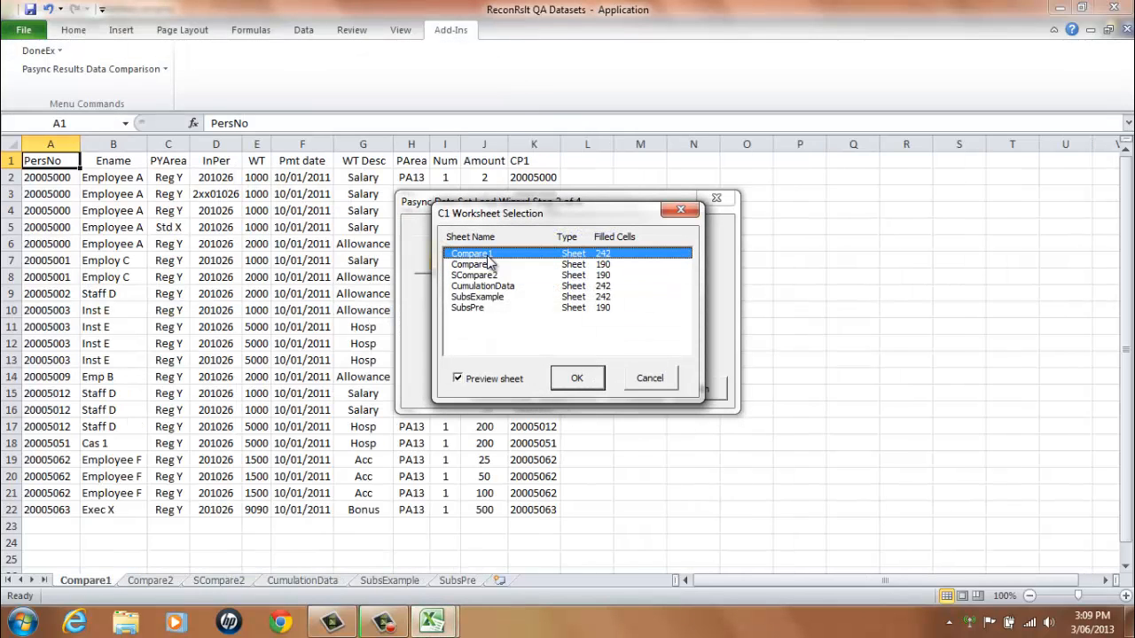
pyautogui.click(576, 379)
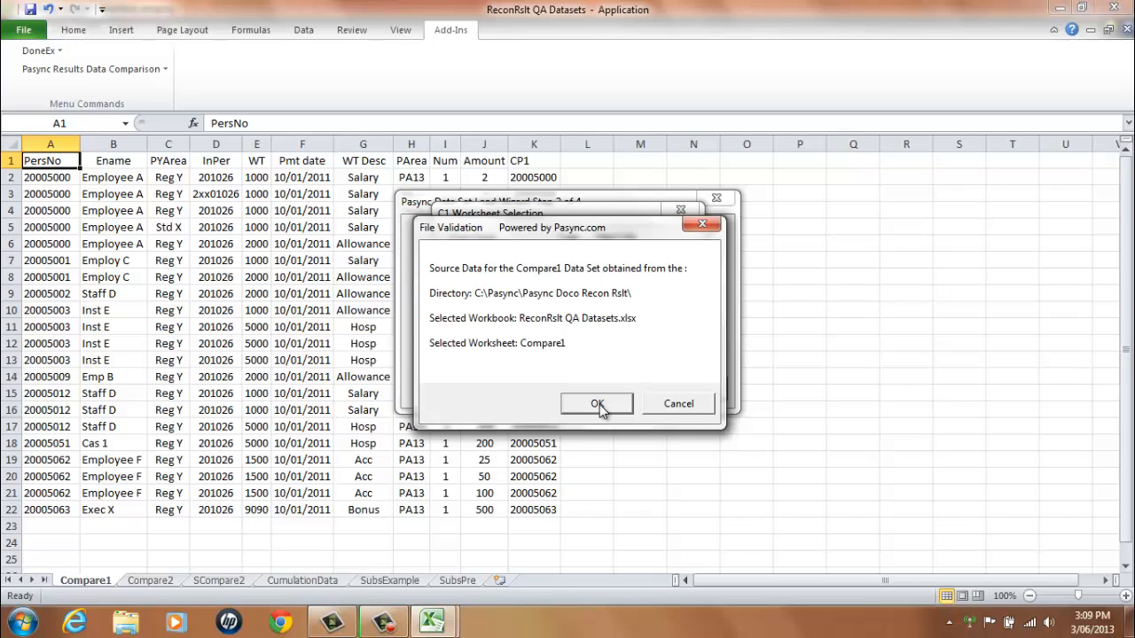
pyautogui.click(598, 404)
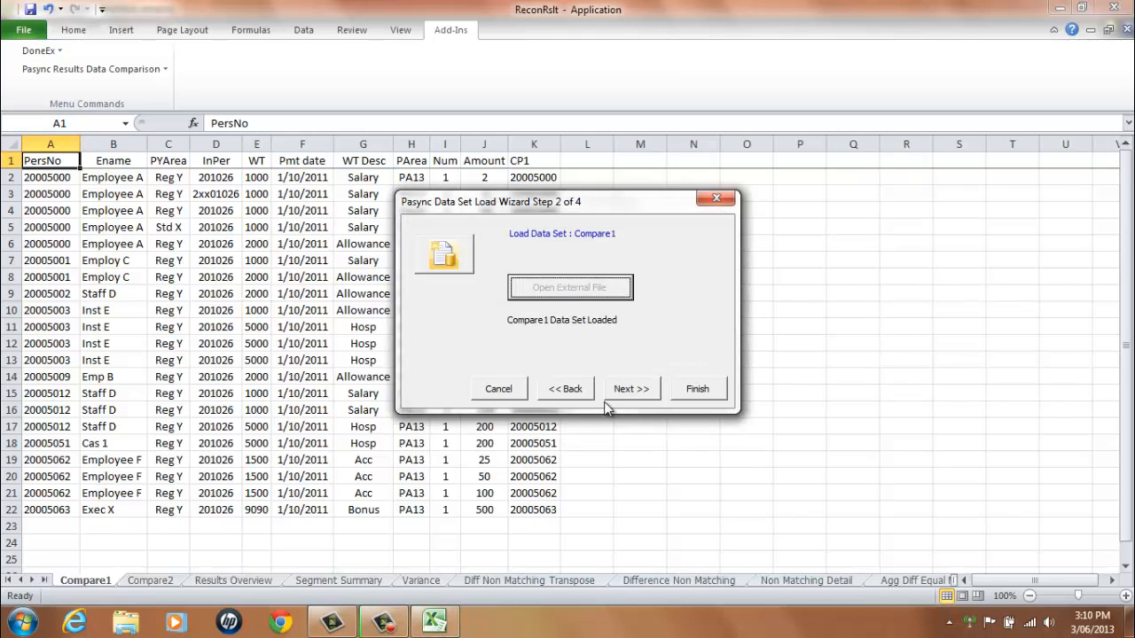
# - Load the Compare2 data set from the SCompare2 worksheet of the ReconRslt QA Datasets workbook and finish the load wizard
pyautogui.click(628, 390)
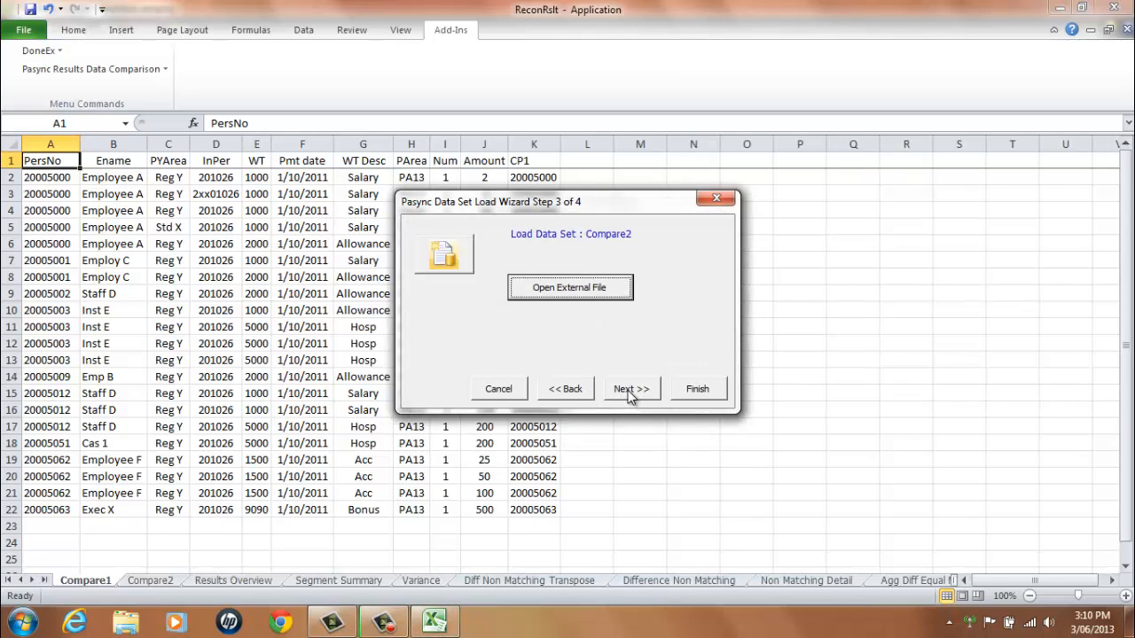
pyautogui.click(574, 289)
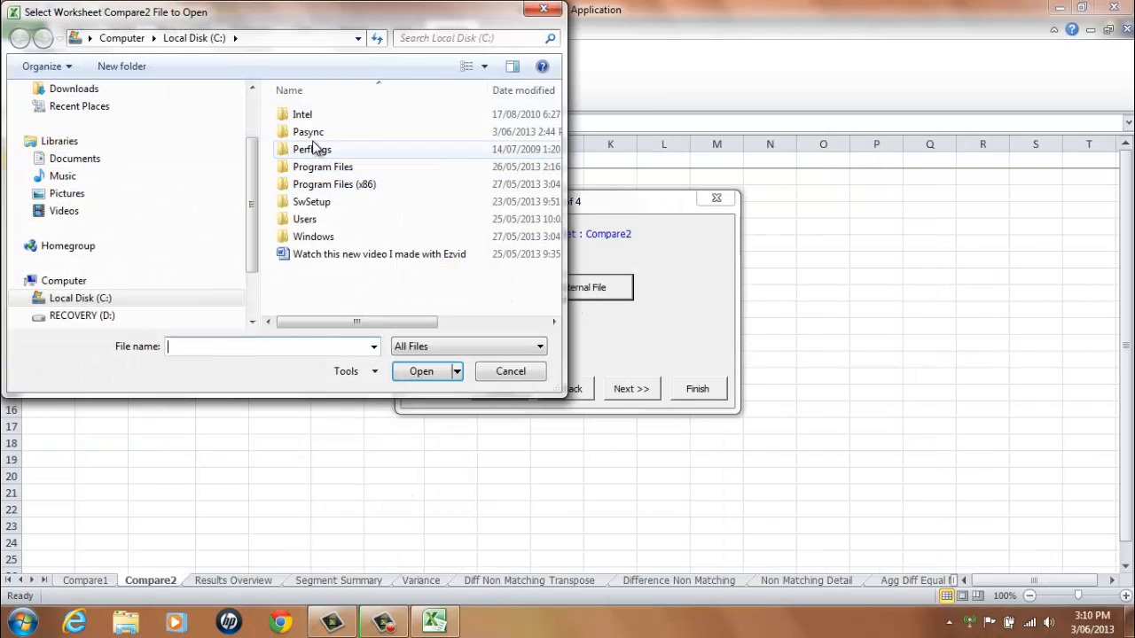
pyautogui.doubleClick(311, 135)
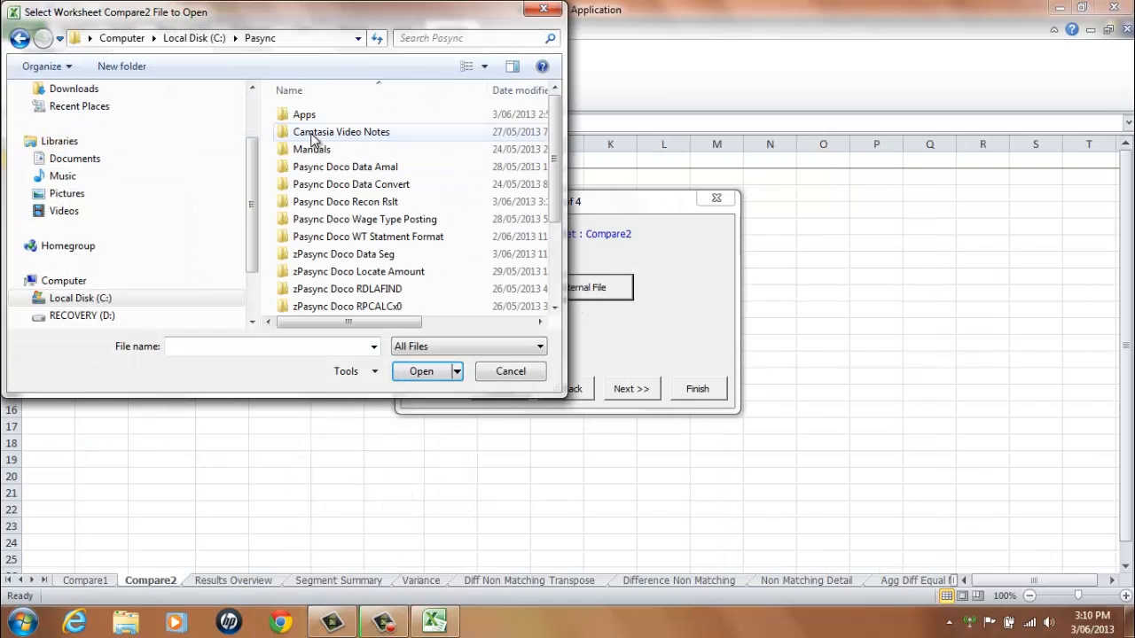
pyautogui.doubleClick(340, 203)
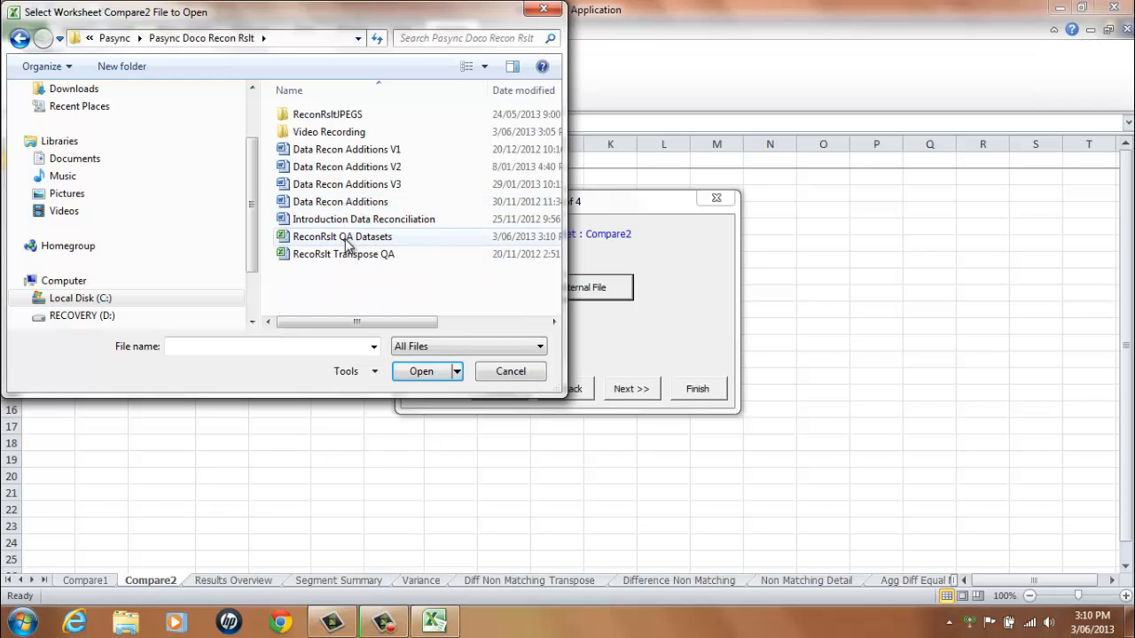
pyautogui.doubleClick(342, 236)
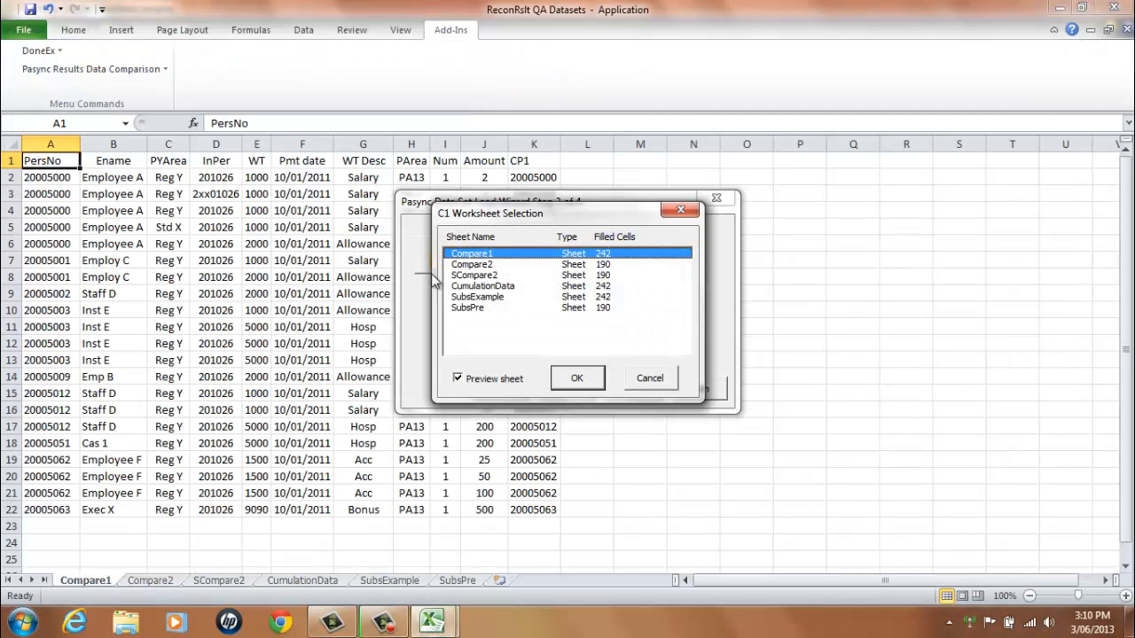
pyautogui.click(474, 276)
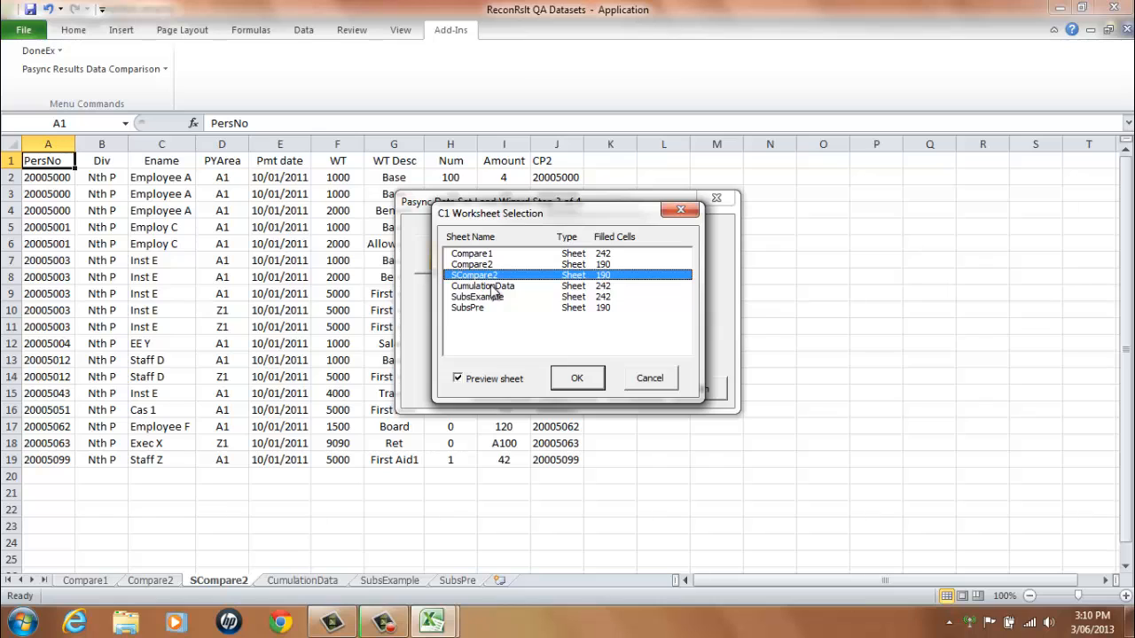
pyautogui.click(572, 386)
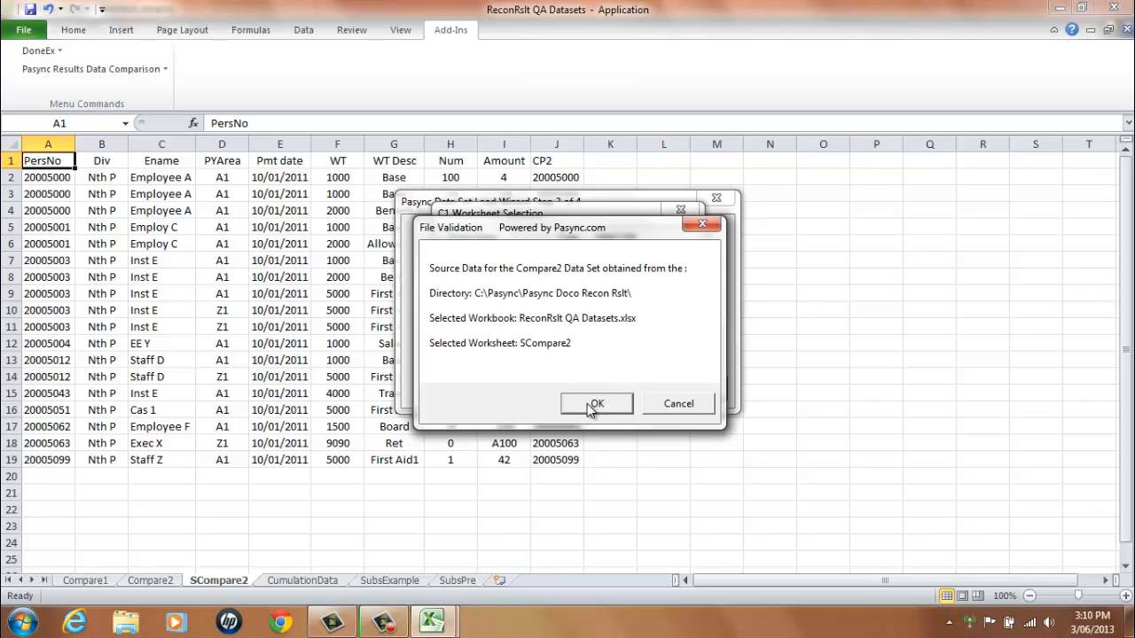
pyautogui.click(587, 403)
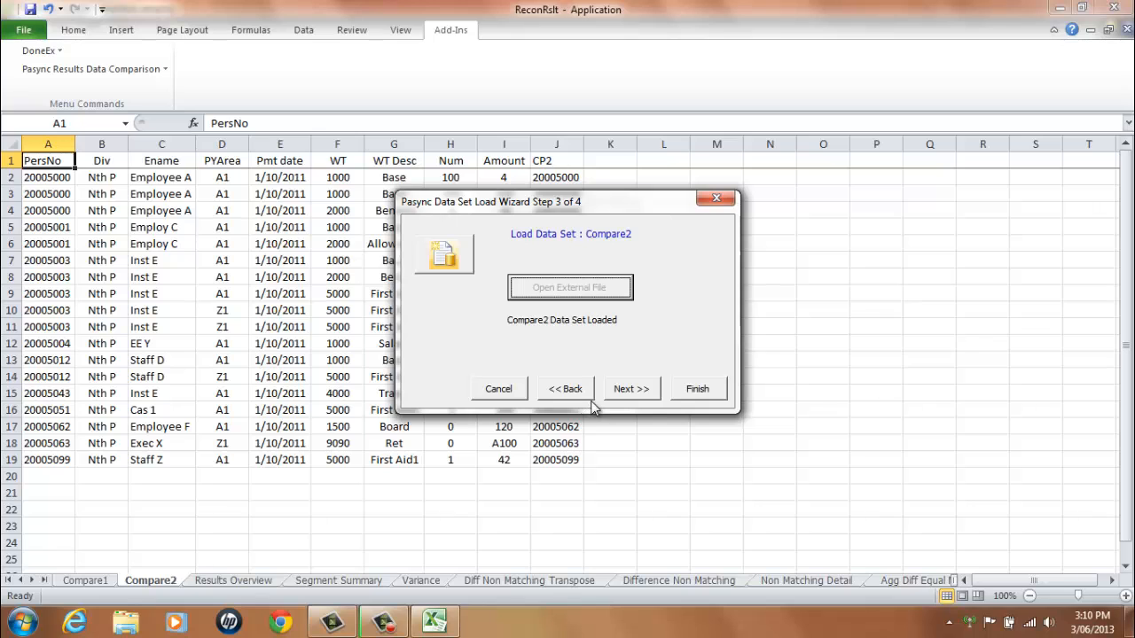
pyautogui.click(626, 392)
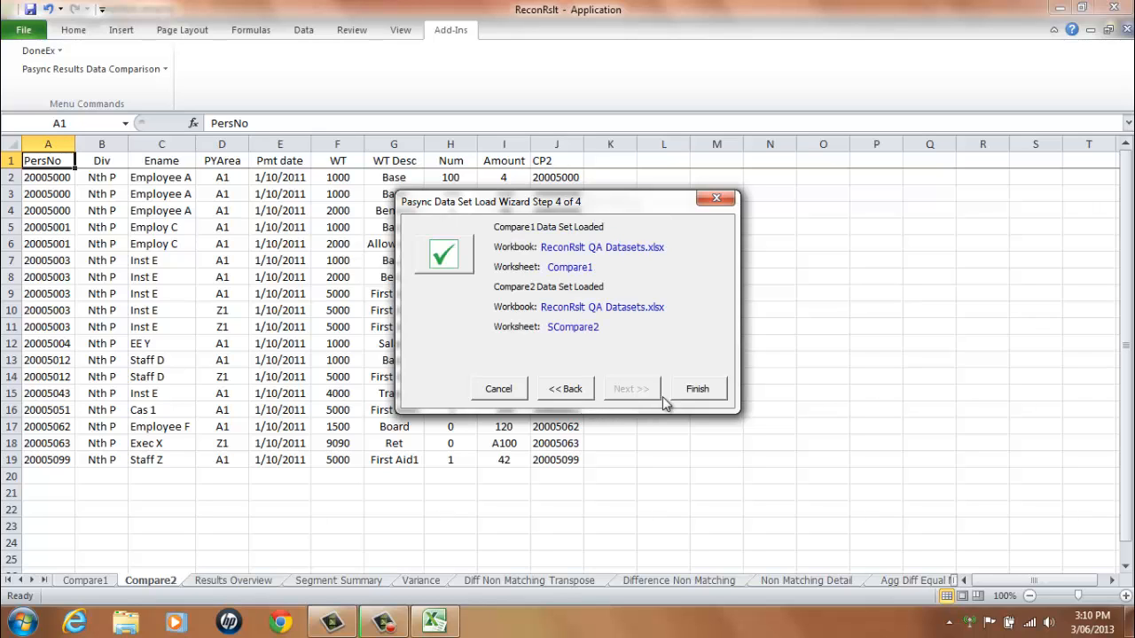
pyautogui.click(697, 390)
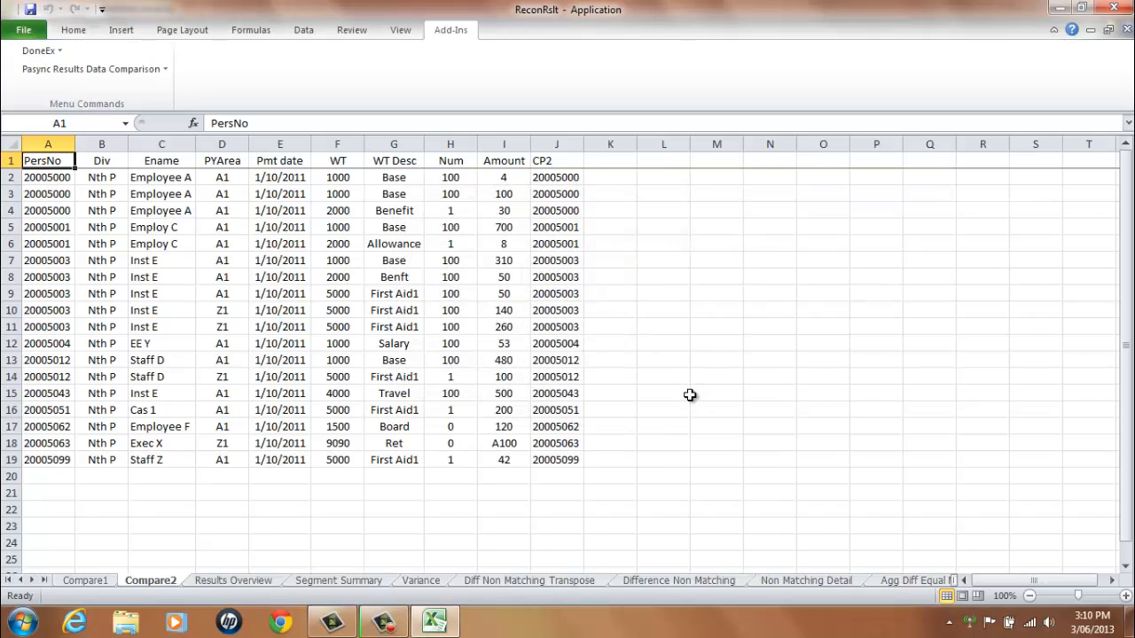
# - Make the PersNo and WT header cells bold on the Compare1 sheet
pyautogui.click(86, 580)
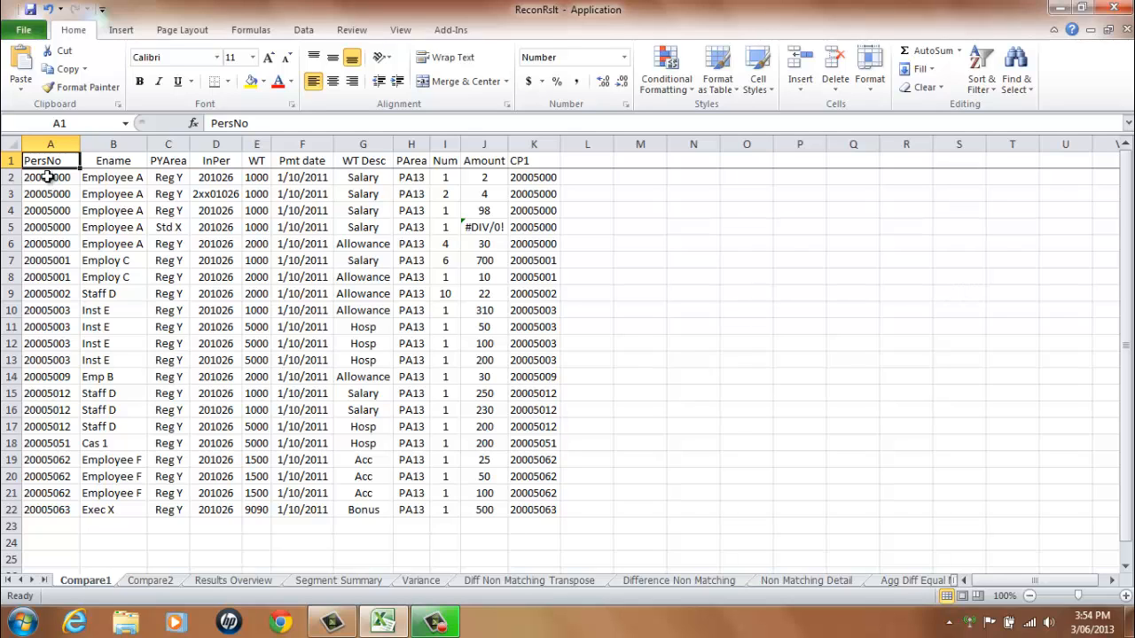
pyautogui.click(48, 178)
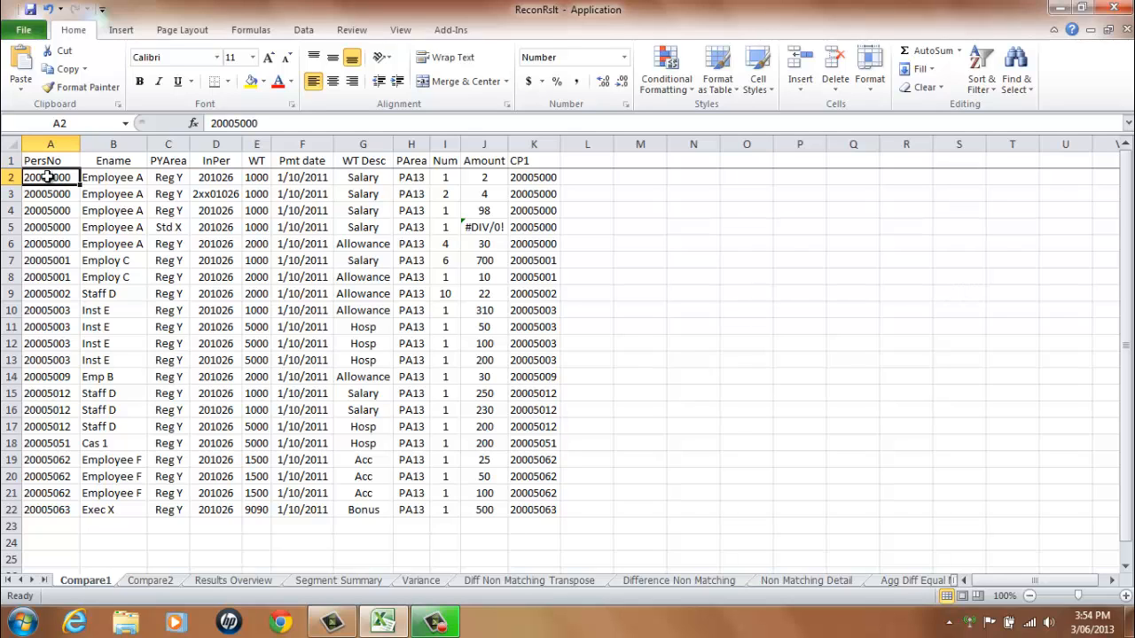
pyautogui.click(256, 178)
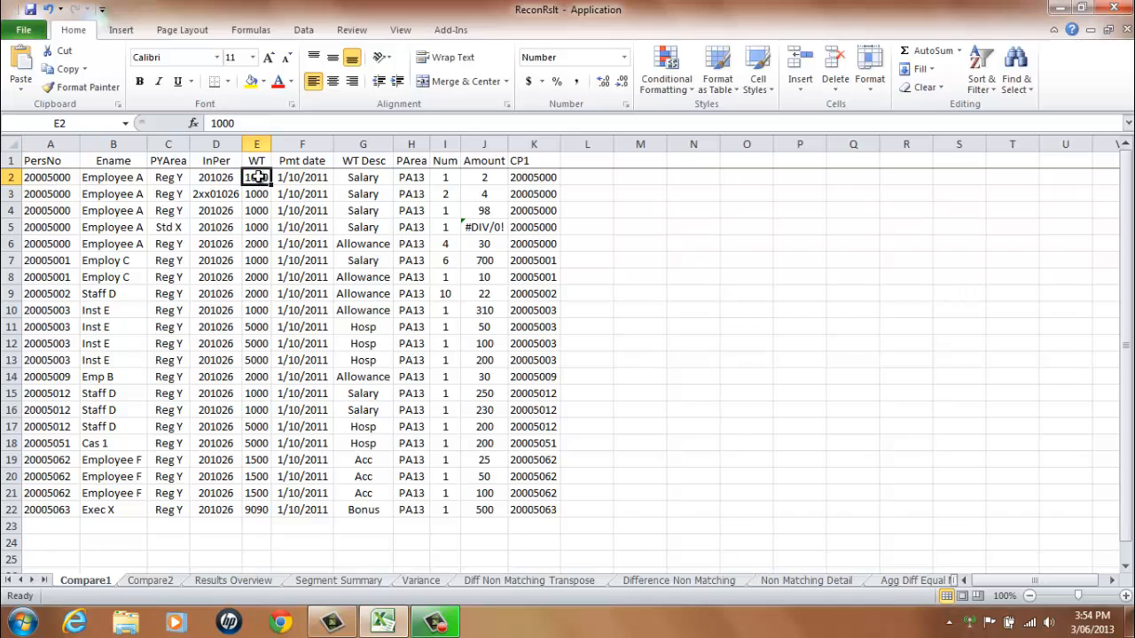
pyautogui.click(62, 178)
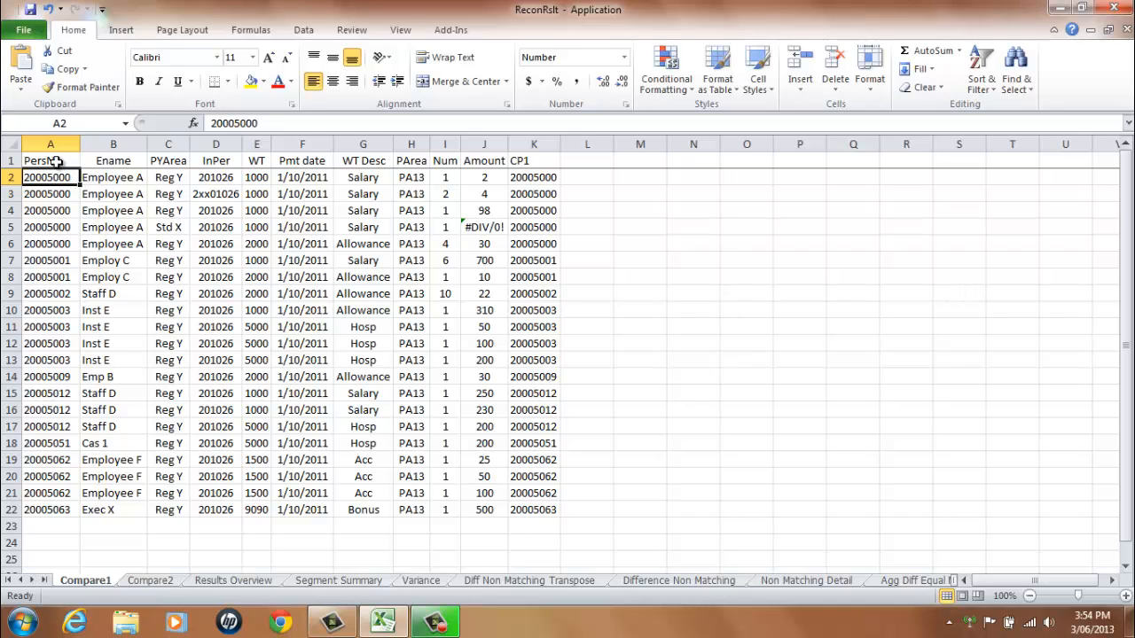
pyautogui.click(55, 161)
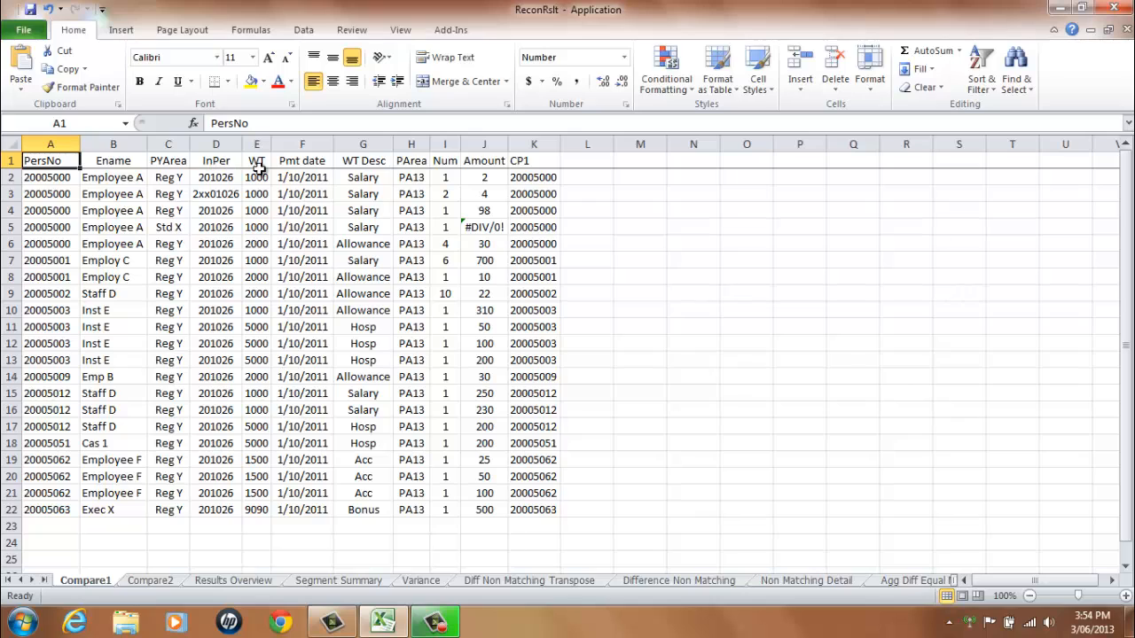
pyautogui.click(140, 83)
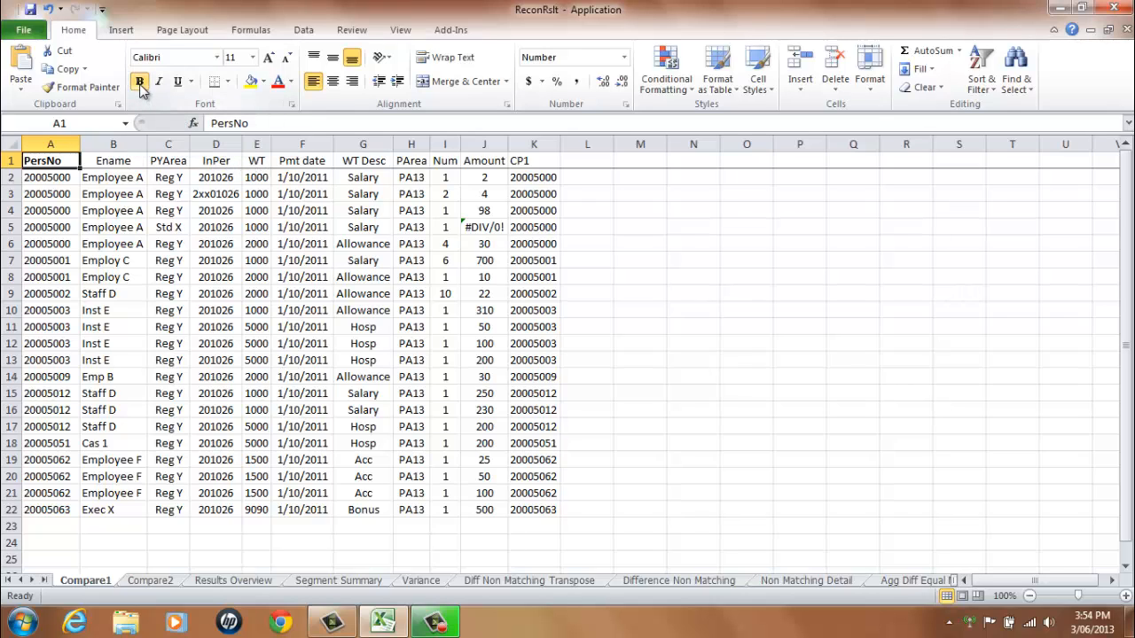
pyautogui.click(255, 161)
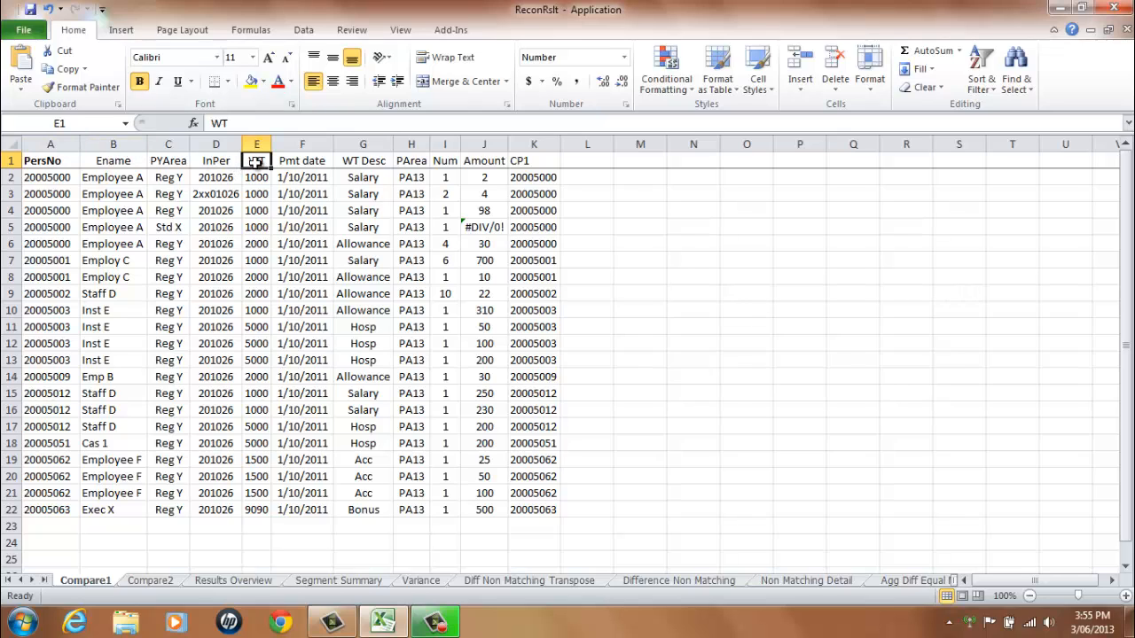
pyautogui.click(141, 84)
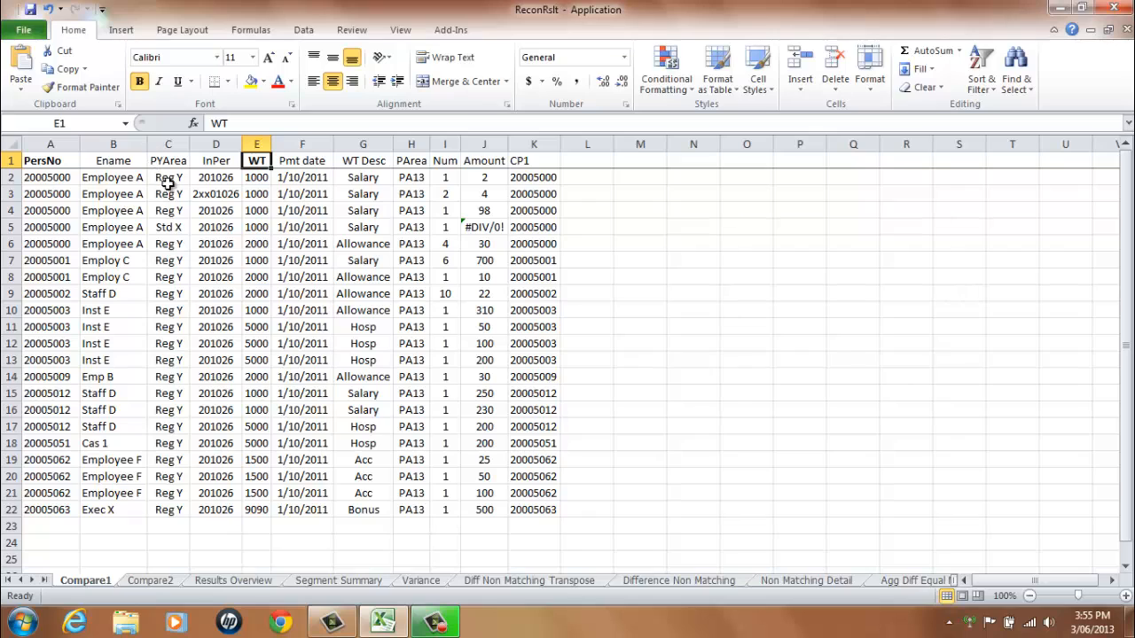
# - Underline the Amount header cell on the Compare1 sheet
pyautogui.click(482, 164)
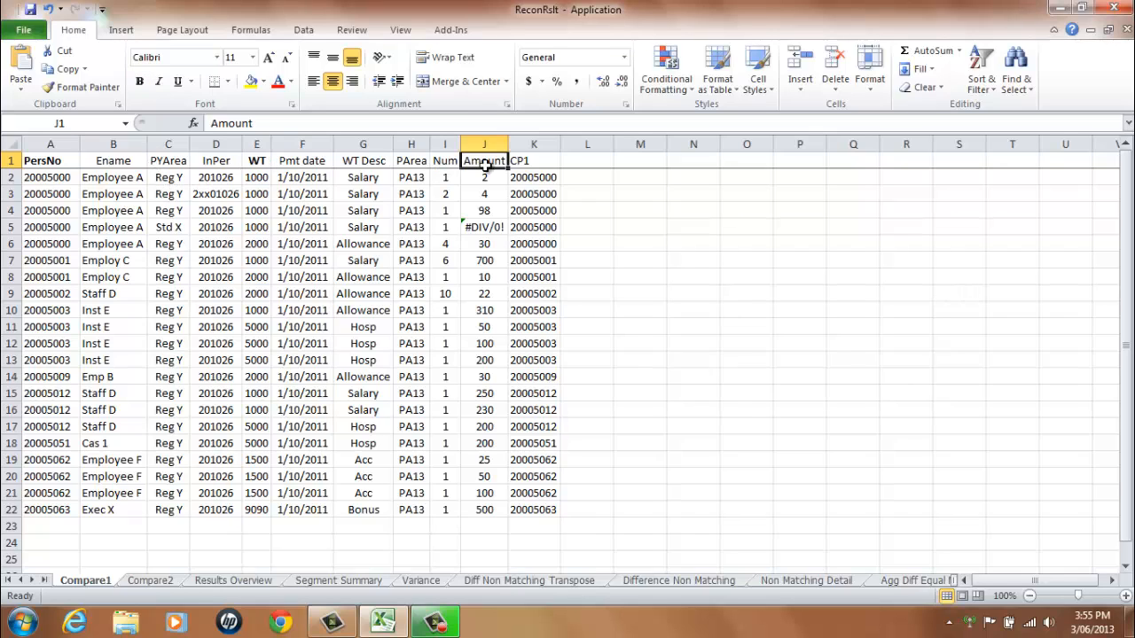
pyautogui.click(179, 82)
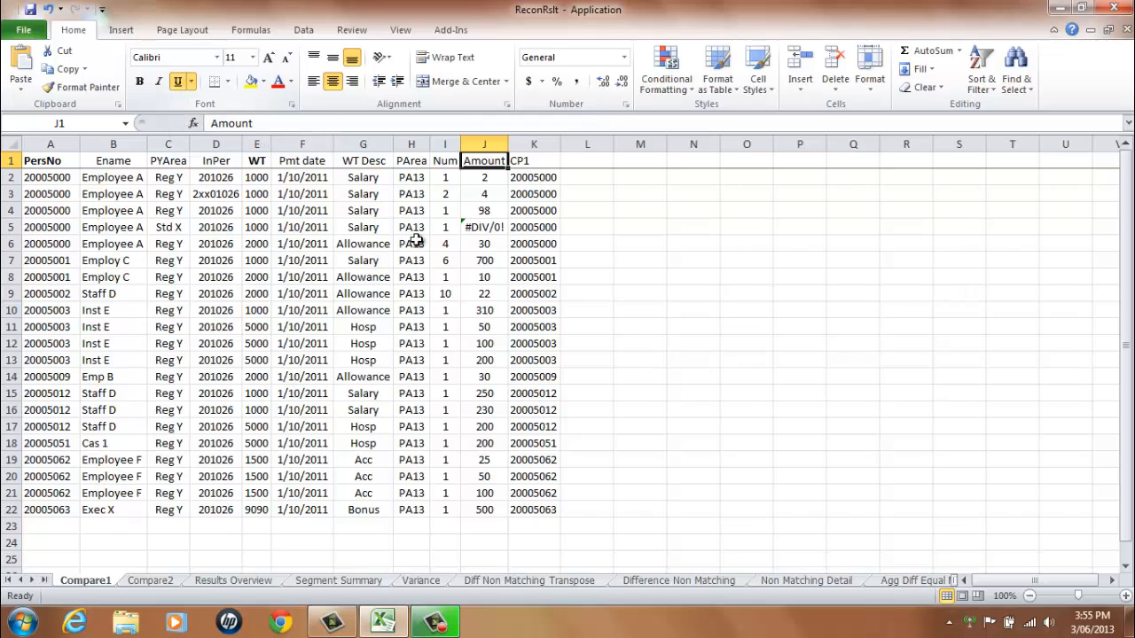
pyautogui.click(484, 195)
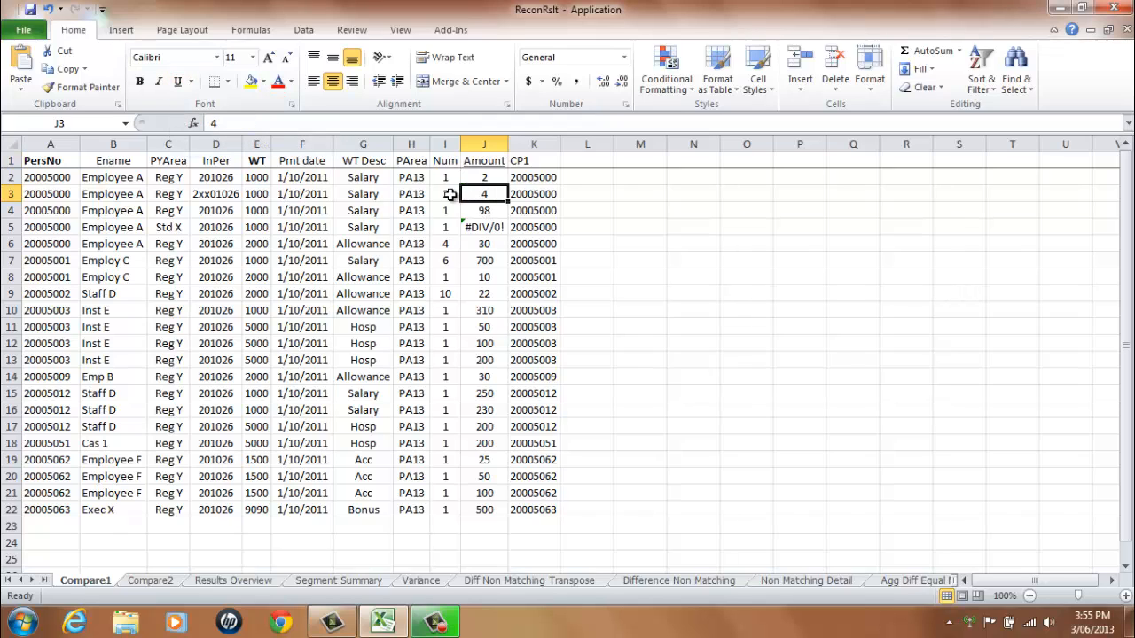
# - Italicize the WT header cell on the Compare1 sheet
pyautogui.click(256, 194)
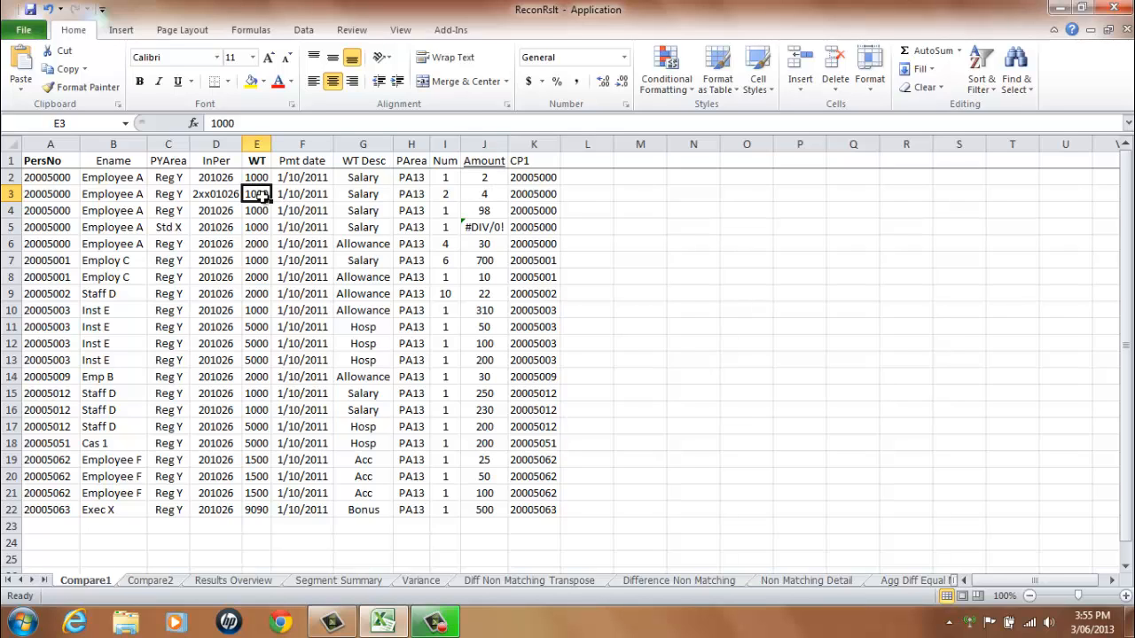
pyautogui.click(255, 162)
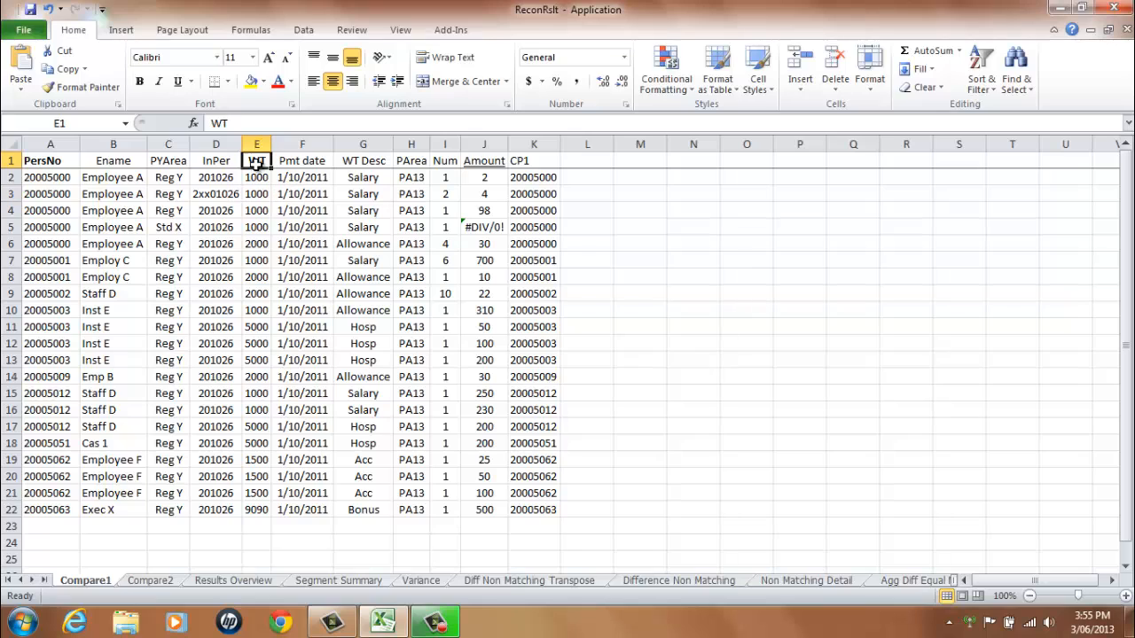
pyautogui.click(160, 83)
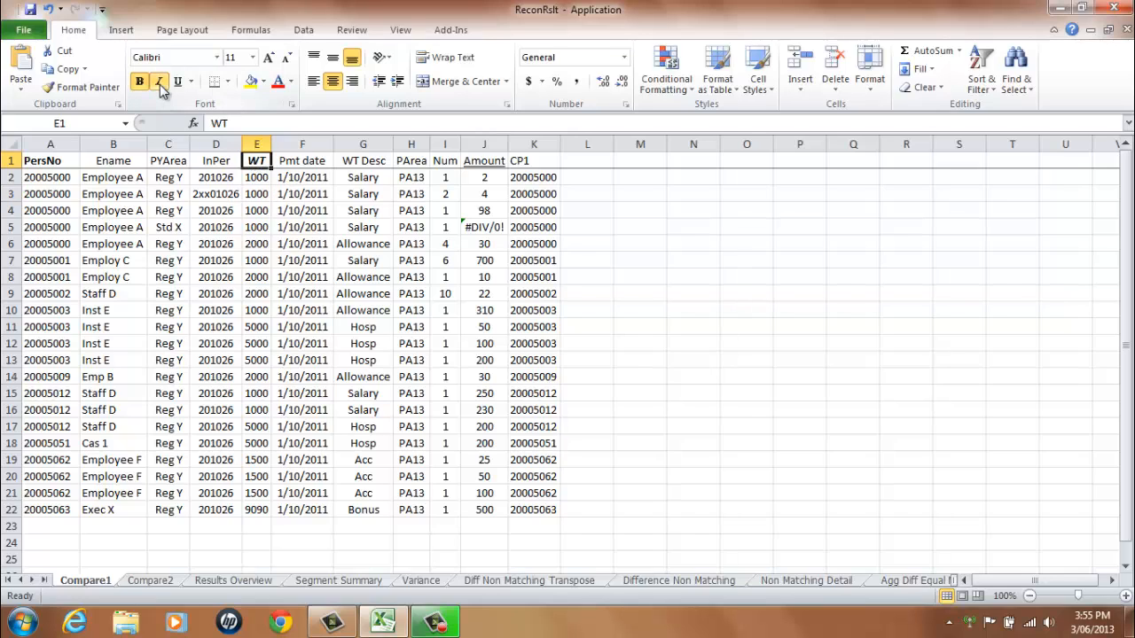
pyautogui.click(255, 179)
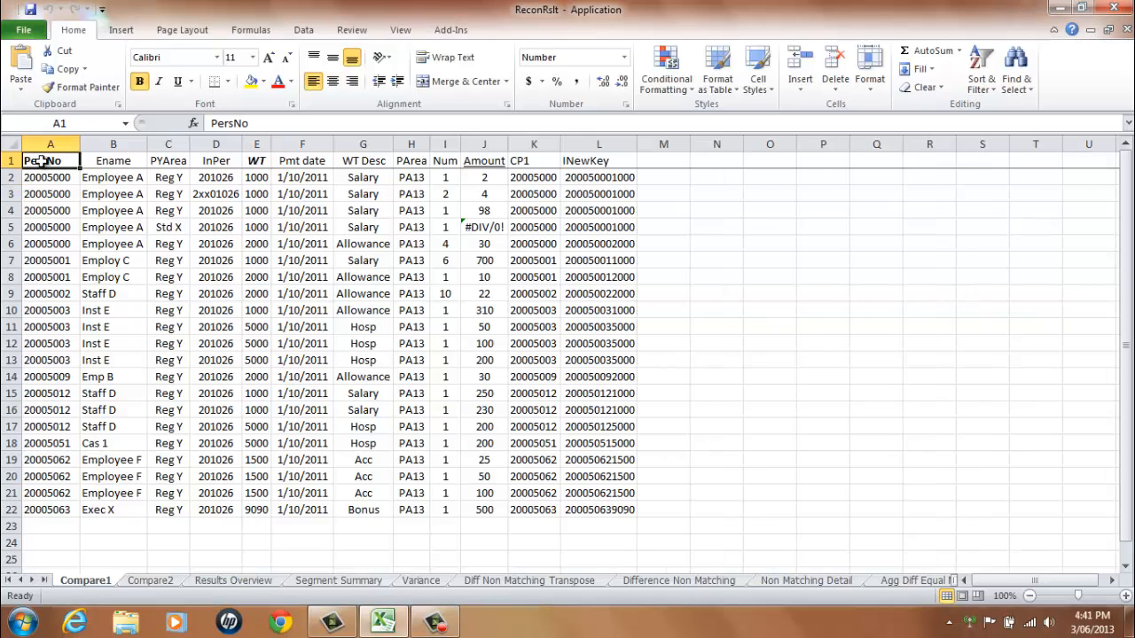
# - In the Results Data Comparison reporting options, also enable Matching Records (Detail), Non Matching Records (Detail), Data Differences Matching Line Items (Detail) and Agg Differences Line Item Transpositions
pyautogui.click(453, 34)
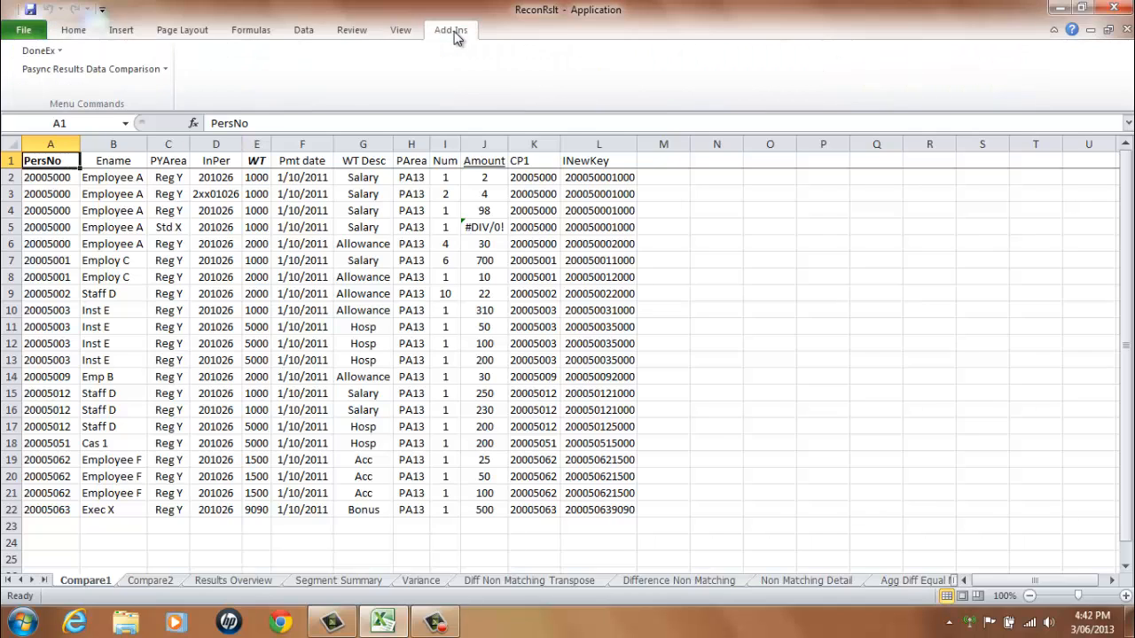
pyautogui.click(165, 73)
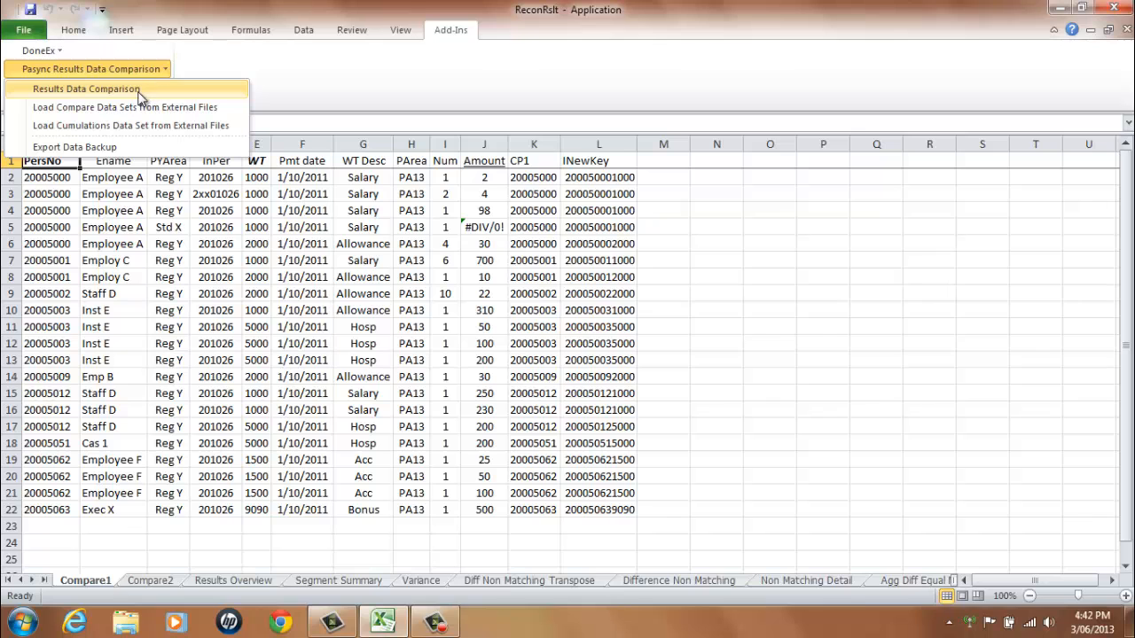
pyautogui.click(139, 92)
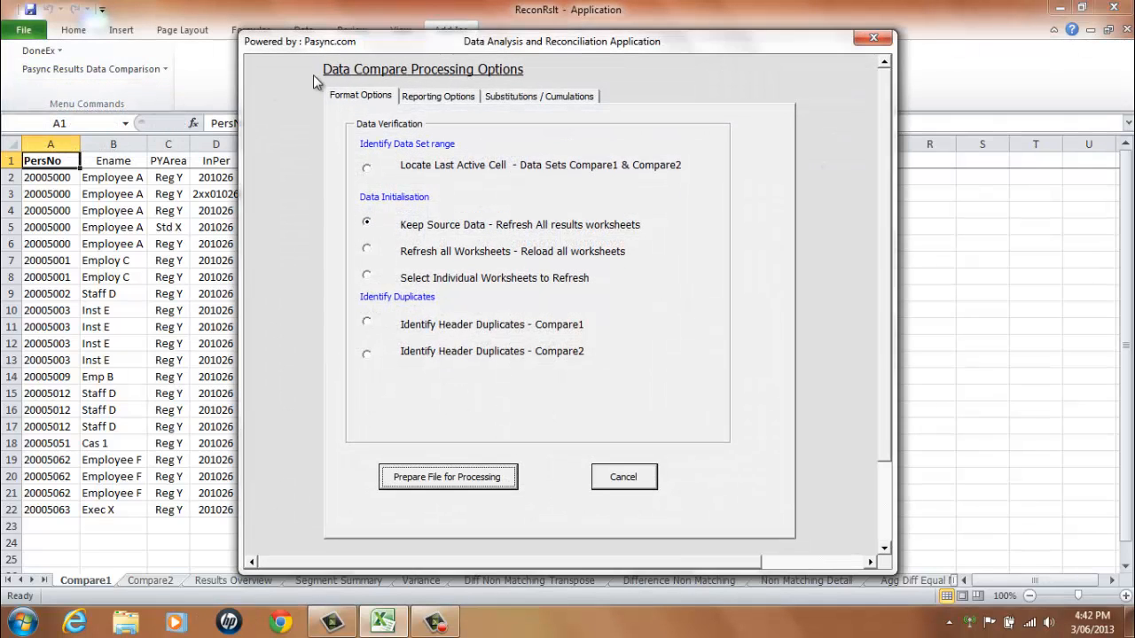
pyautogui.click(420, 98)
pyautogui.click(398, 171)
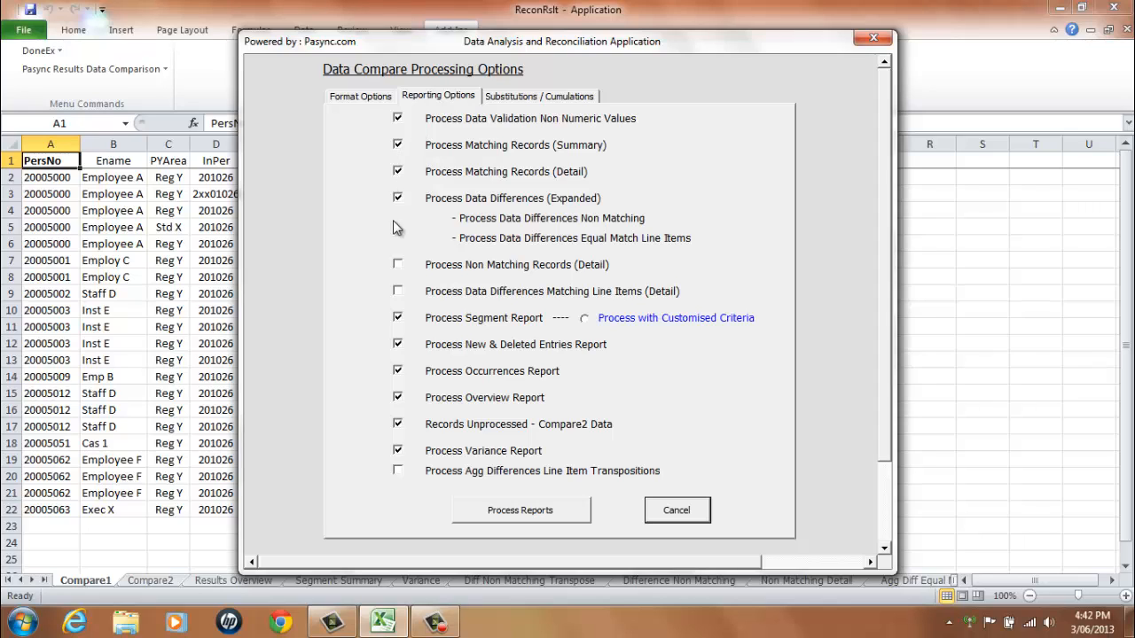
pyautogui.click(397, 264)
pyautogui.click(397, 291)
pyautogui.click(397, 471)
# - Process the selected comparison reports, accept the key field validation, and dismiss the results summaries and the processing options
pyautogui.click(510, 518)
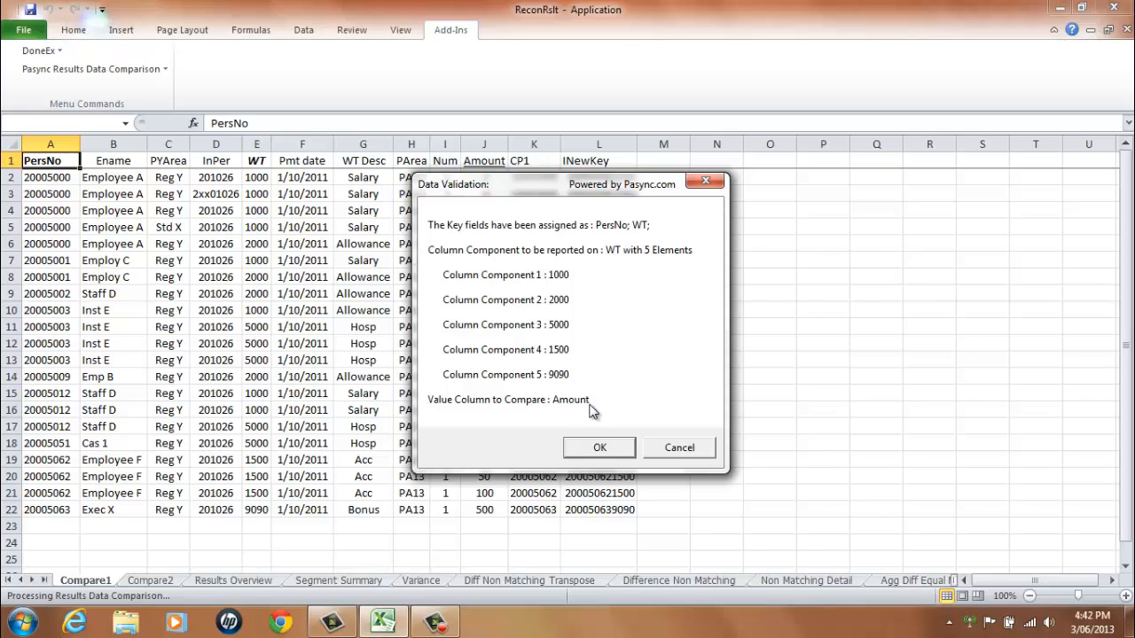
pyautogui.click(601, 448)
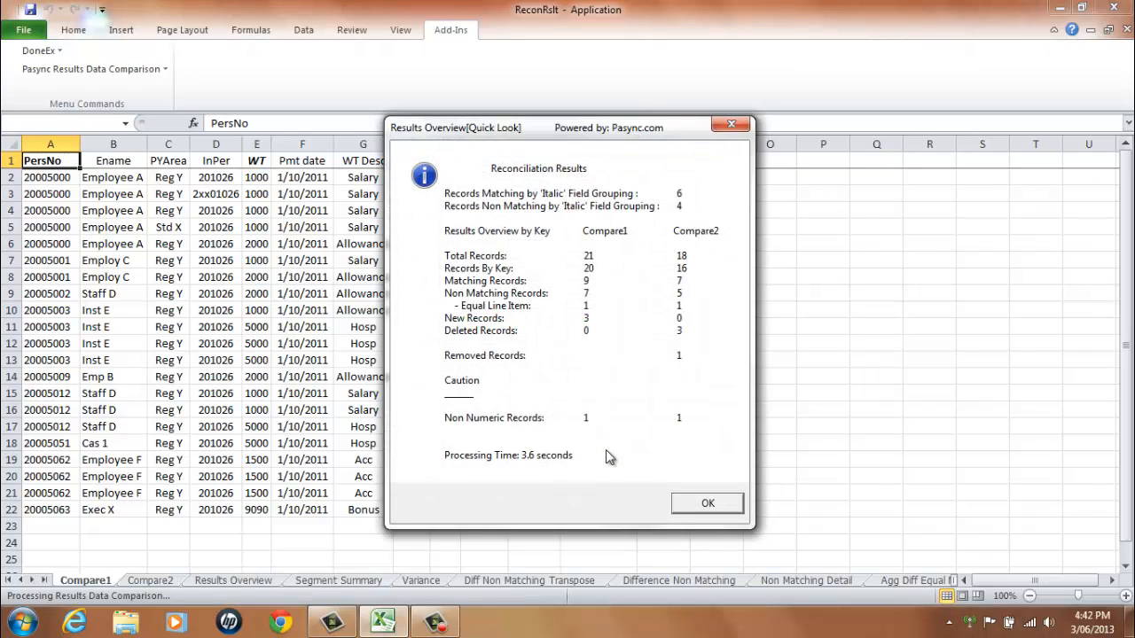
pyautogui.click(697, 508)
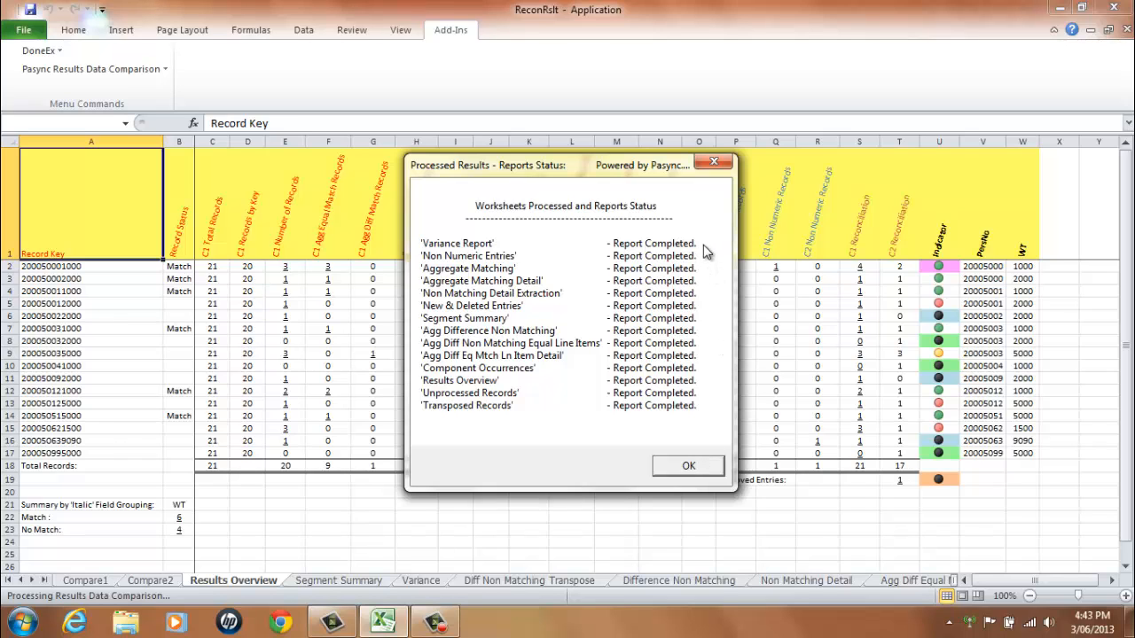
pyautogui.click(699, 466)
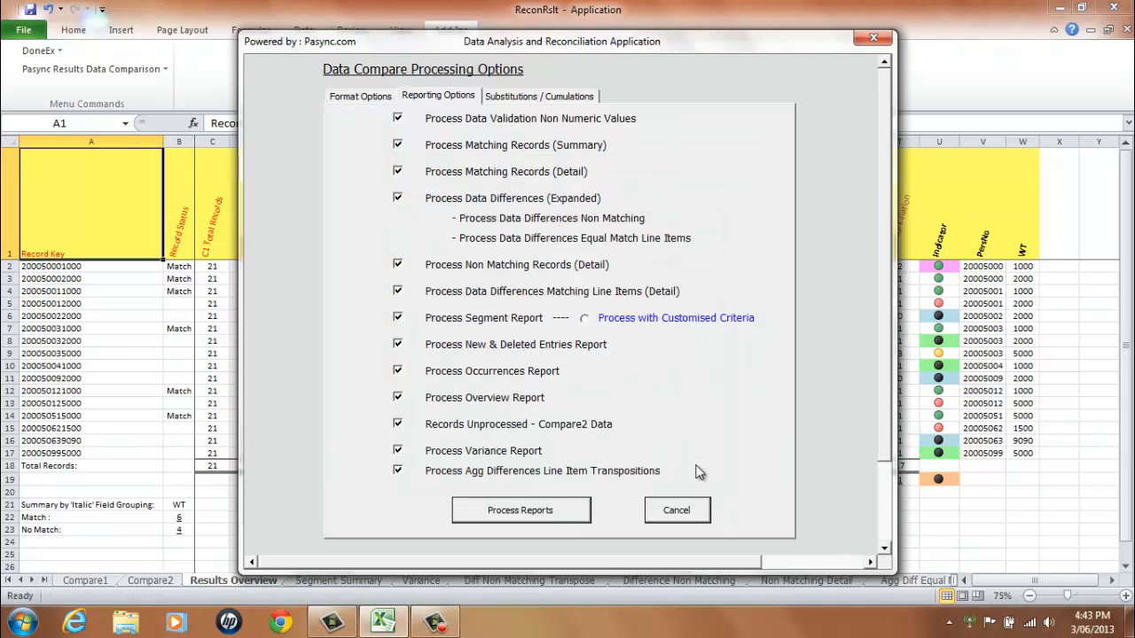
pyautogui.click(682, 510)
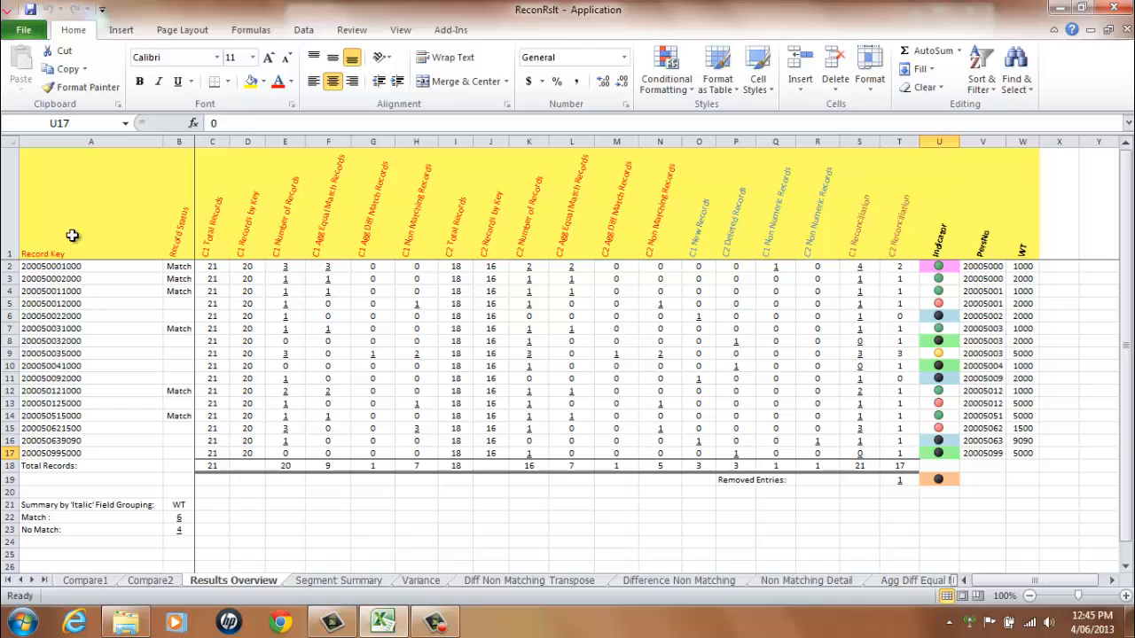
# - Examine the Record Key and Record Status entries and the C1 match, difference and non-matching columns on the Results Overview sheet
pyautogui.click(73, 235)
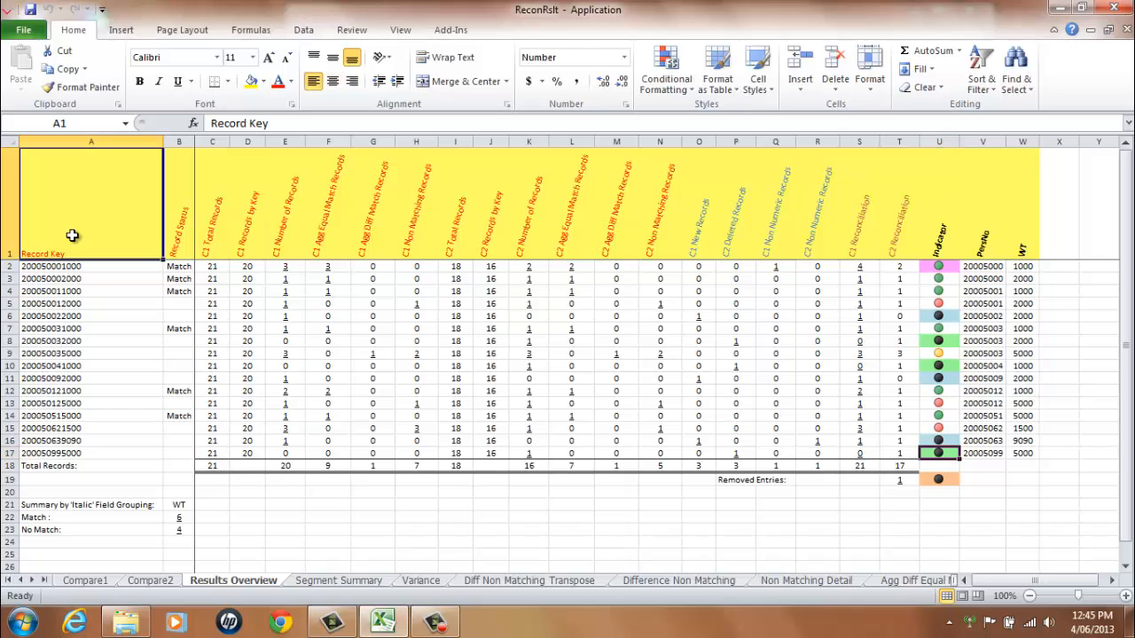
pyautogui.click(178, 252)
pyautogui.click(178, 266)
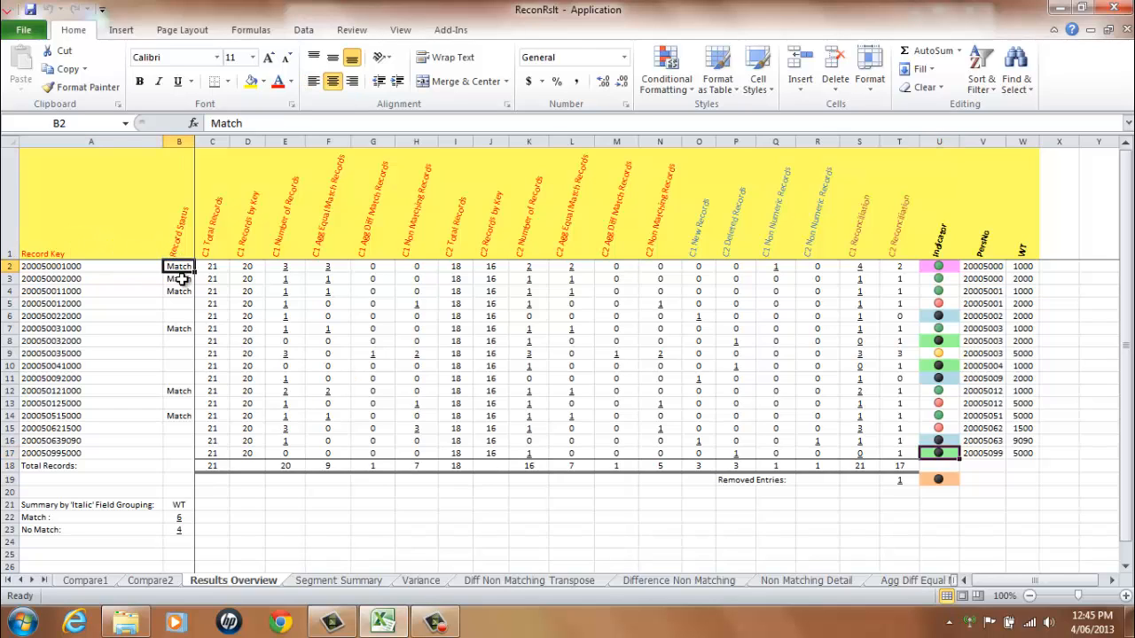
pyautogui.click(181, 278)
pyautogui.click(178, 291)
pyautogui.click(178, 303)
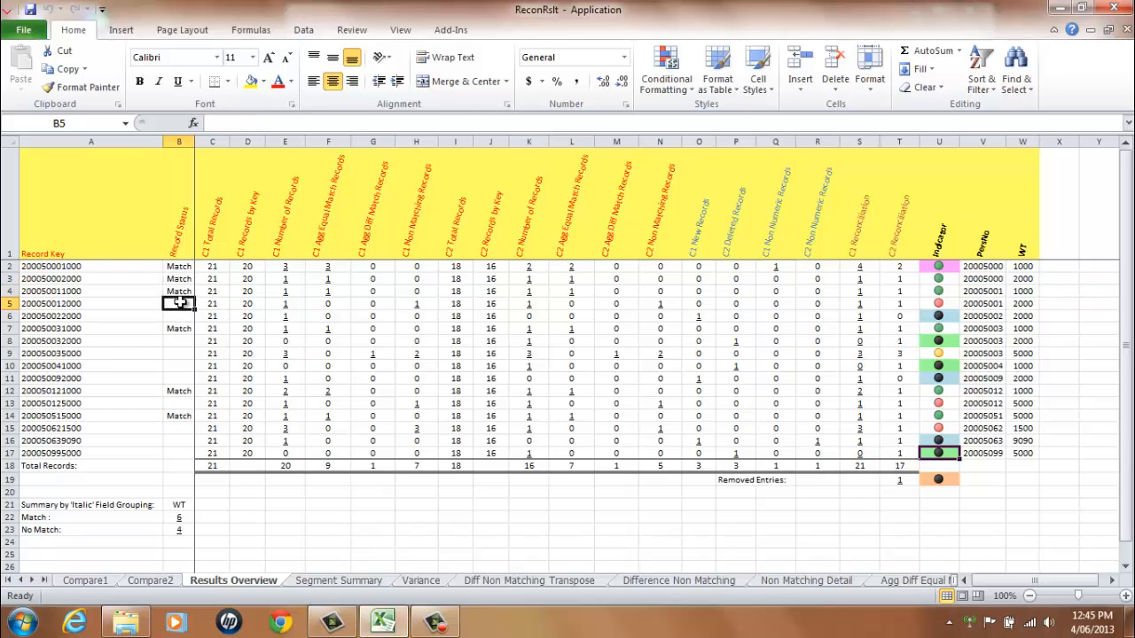
pyautogui.click(94, 267)
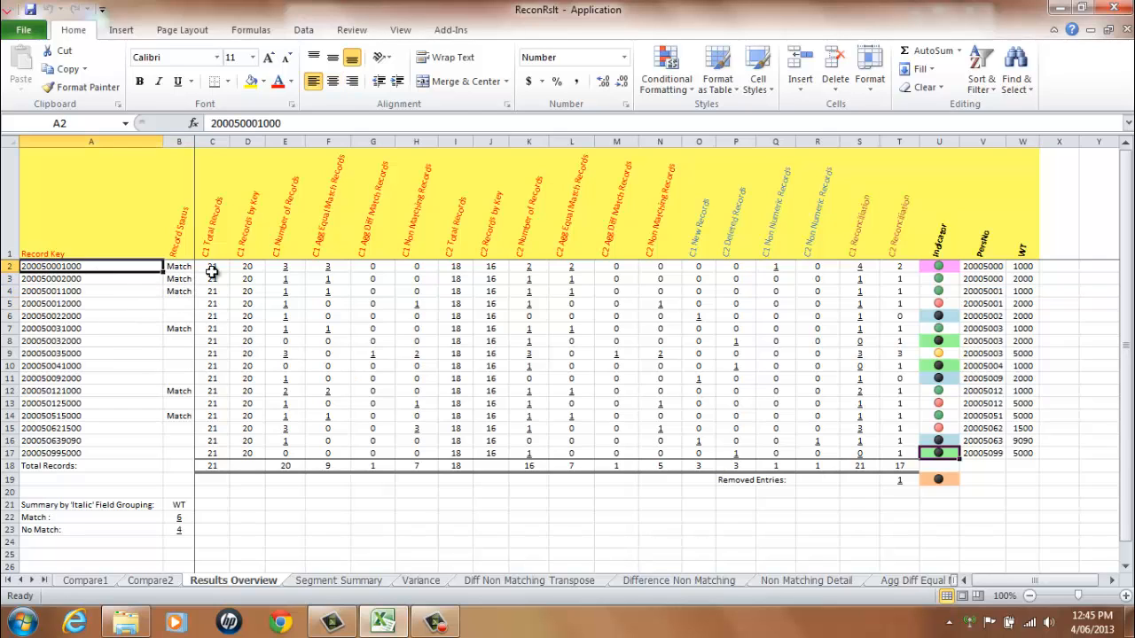
pyautogui.click(321, 243)
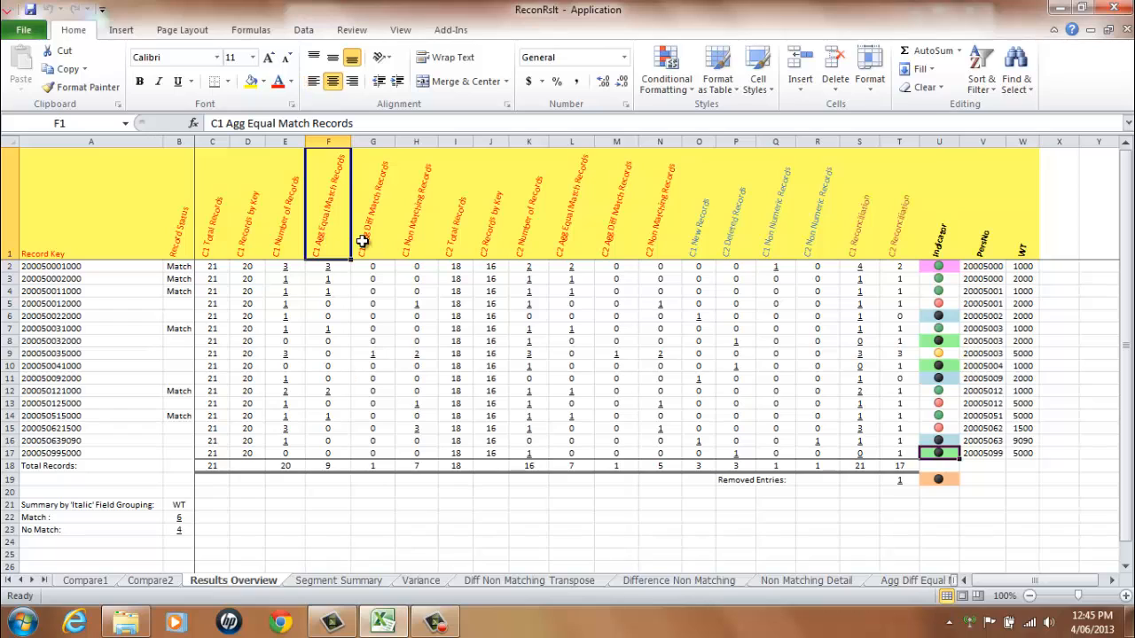
pyautogui.click(364, 242)
pyautogui.click(409, 243)
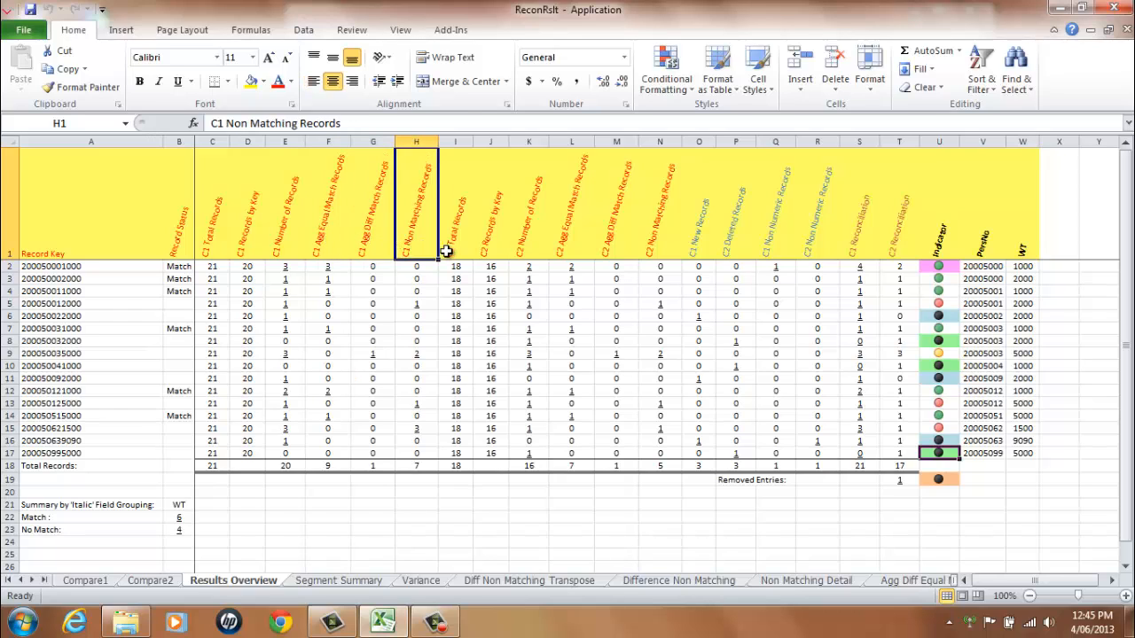
pyautogui.click(454, 249)
# - Review the different indicator lights and fill colours in the Indicator column, including the one for Removed Entries
pyautogui.click(938, 245)
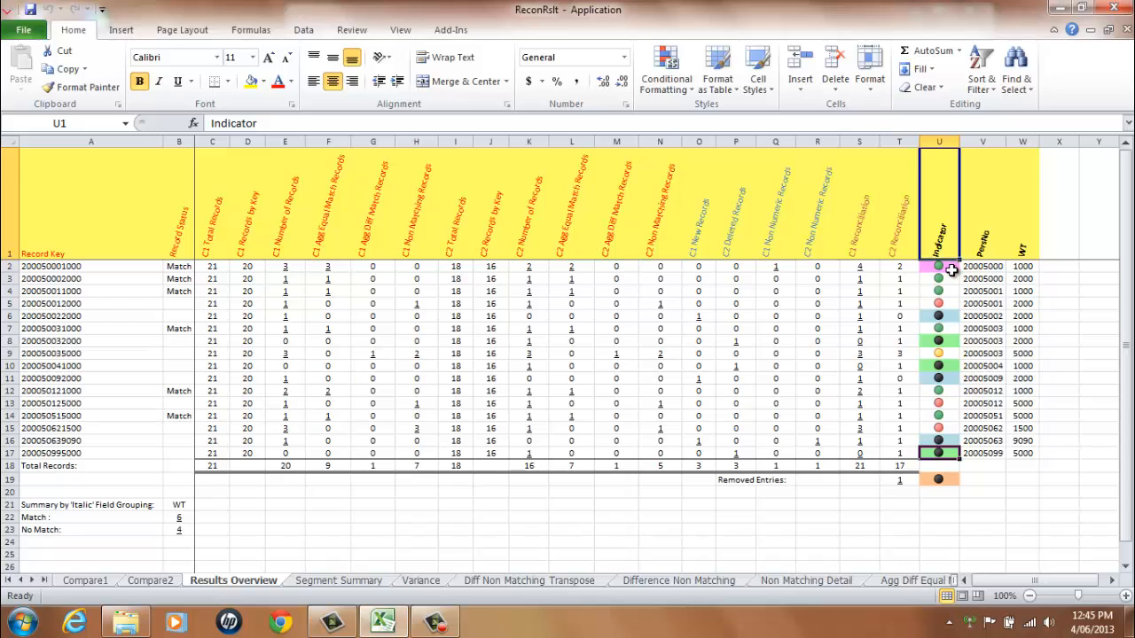
pyautogui.click(946, 280)
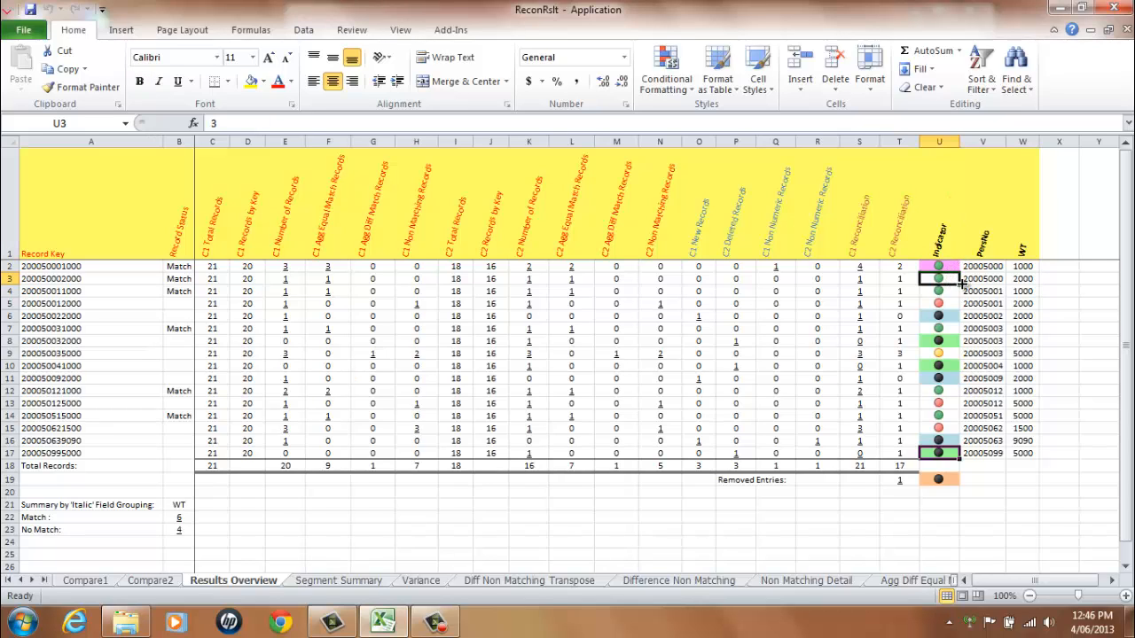
pyautogui.click(947, 356)
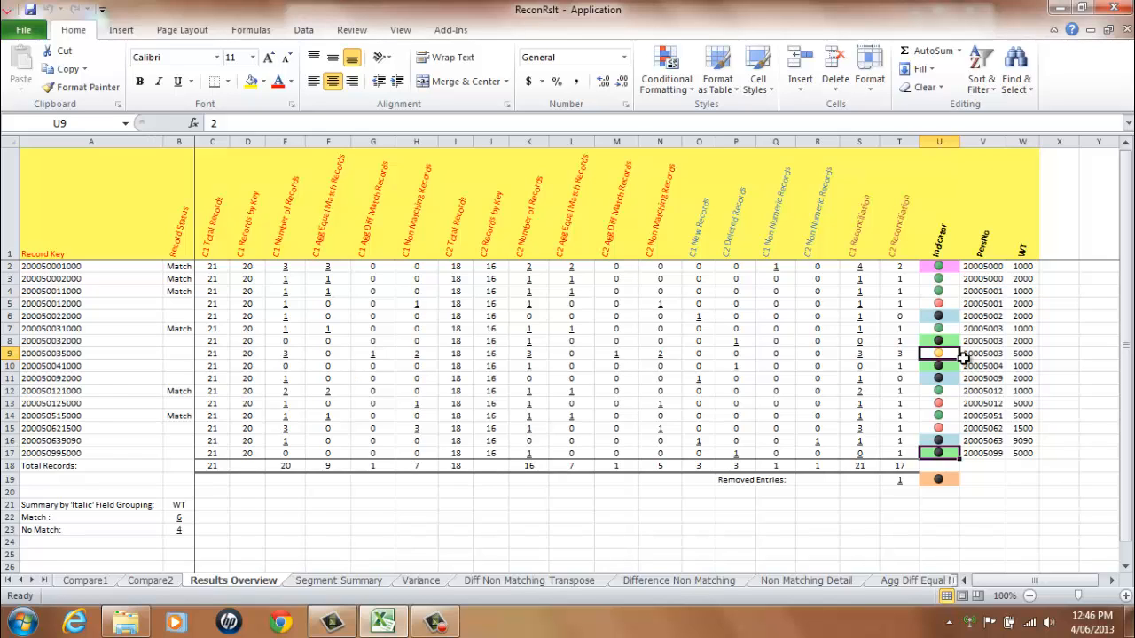
pyautogui.click(956, 405)
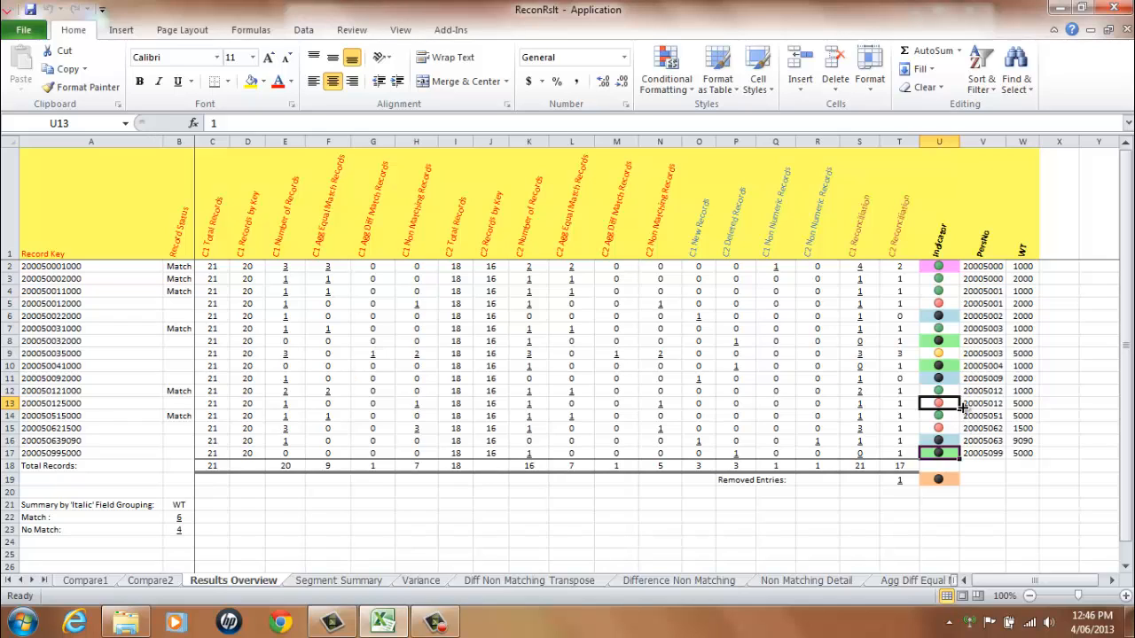
pyautogui.click(940, 453)
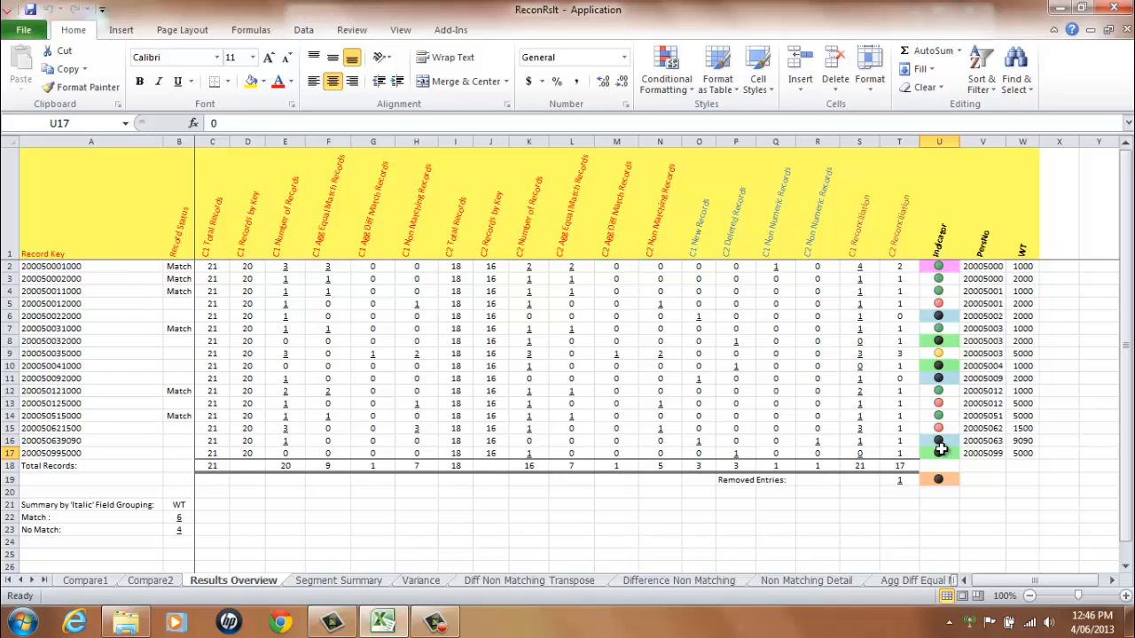
pyautogui.click(941, 440)
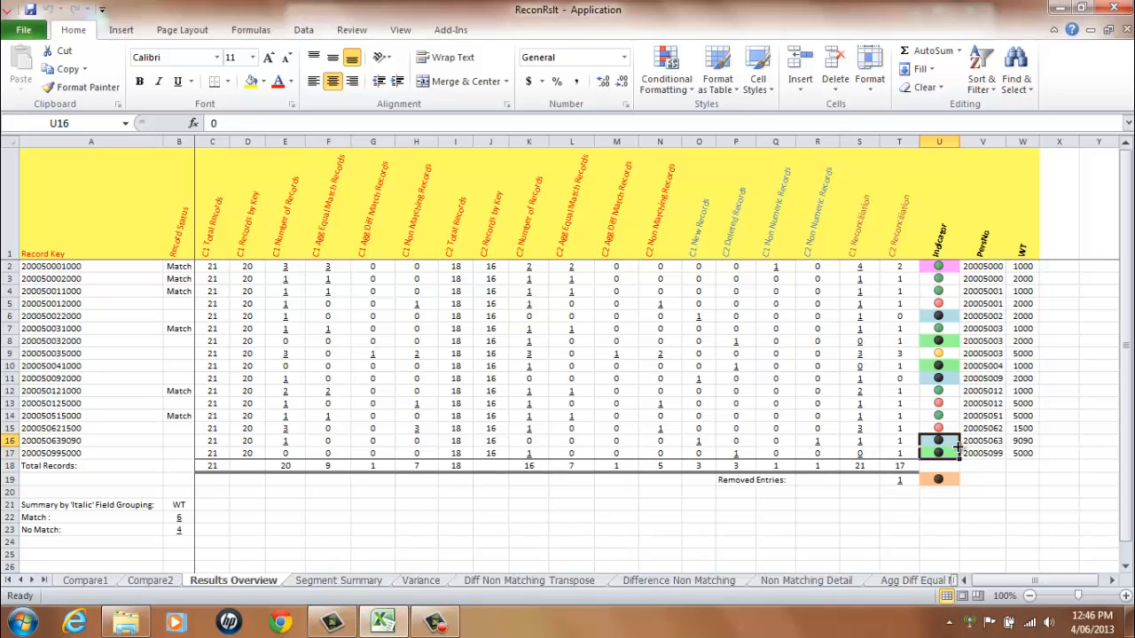
pyautogui.click(939, 378)
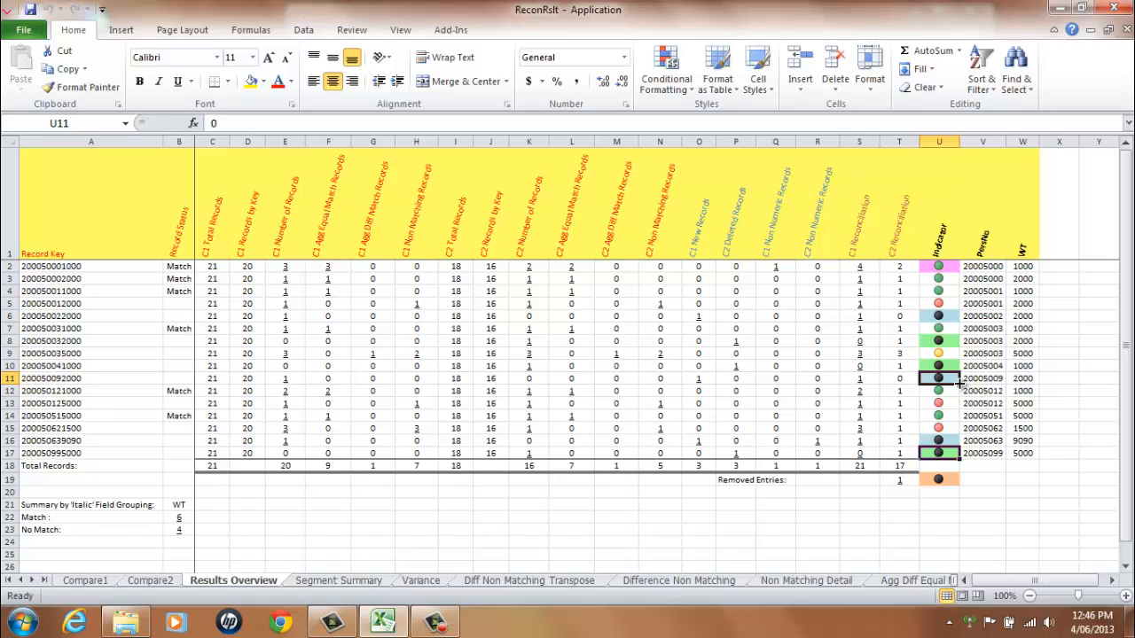
pyautogui.click(954, 343)
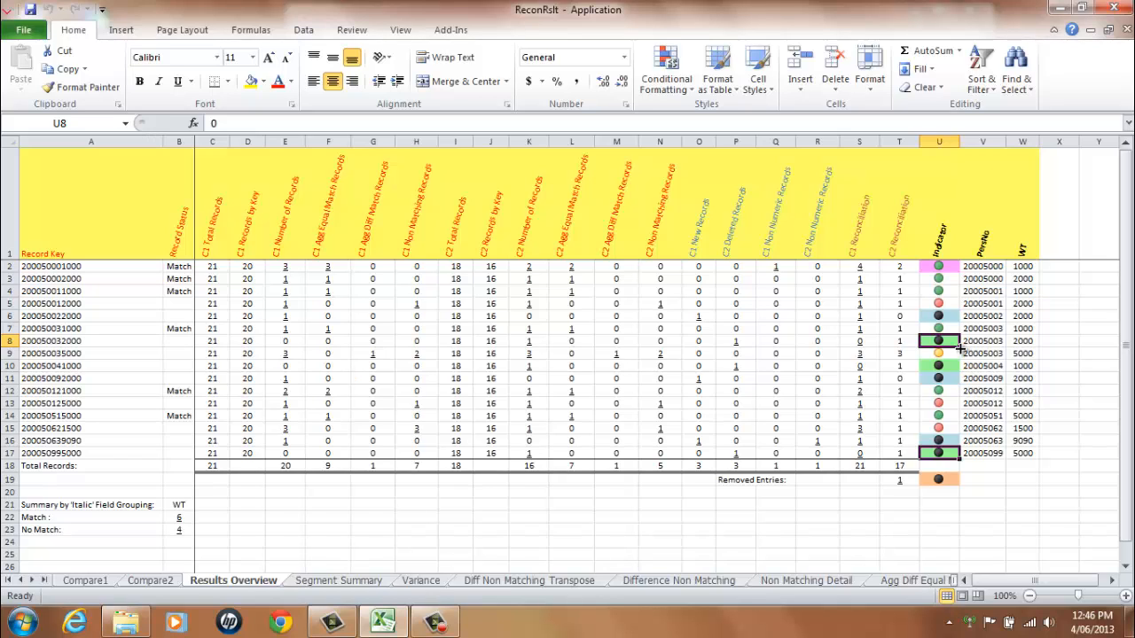
pyautogui.click(947, 267)
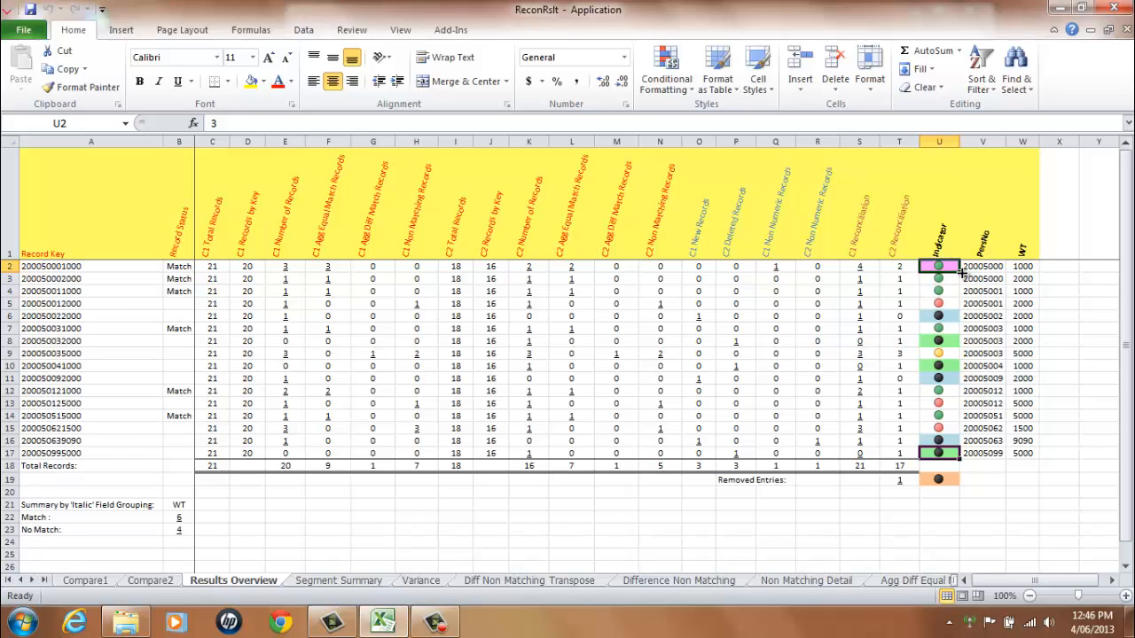
pyautogui.click(951, 479)
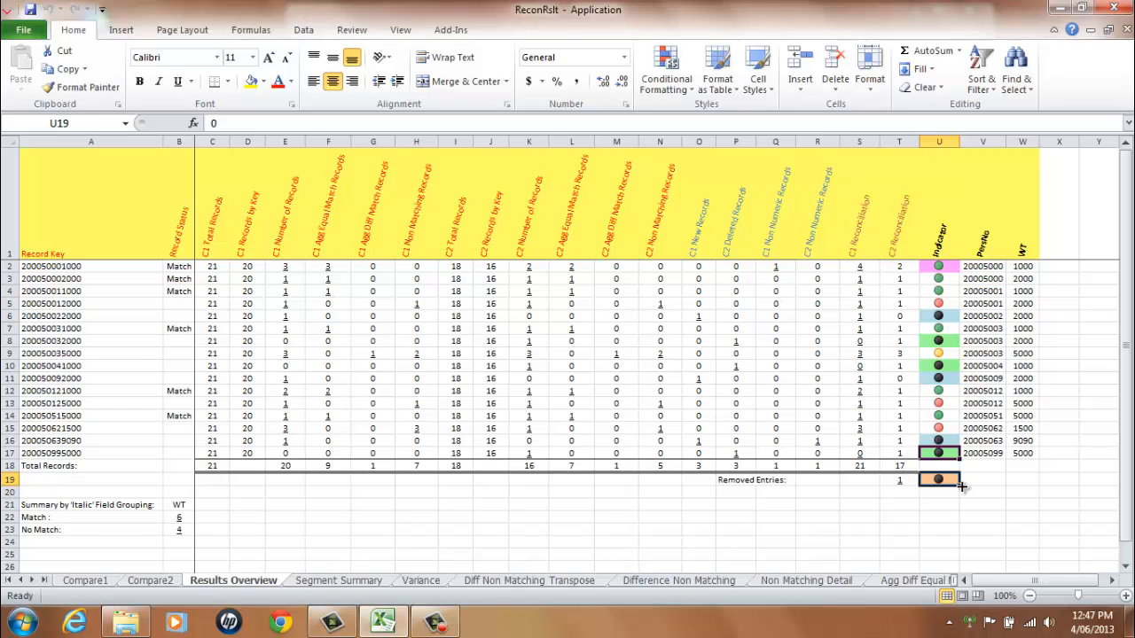
# - Check the PersNo and WT key field columns and their values for the first record on the Results Overview sheet
pyautogui.click(1000, 250)
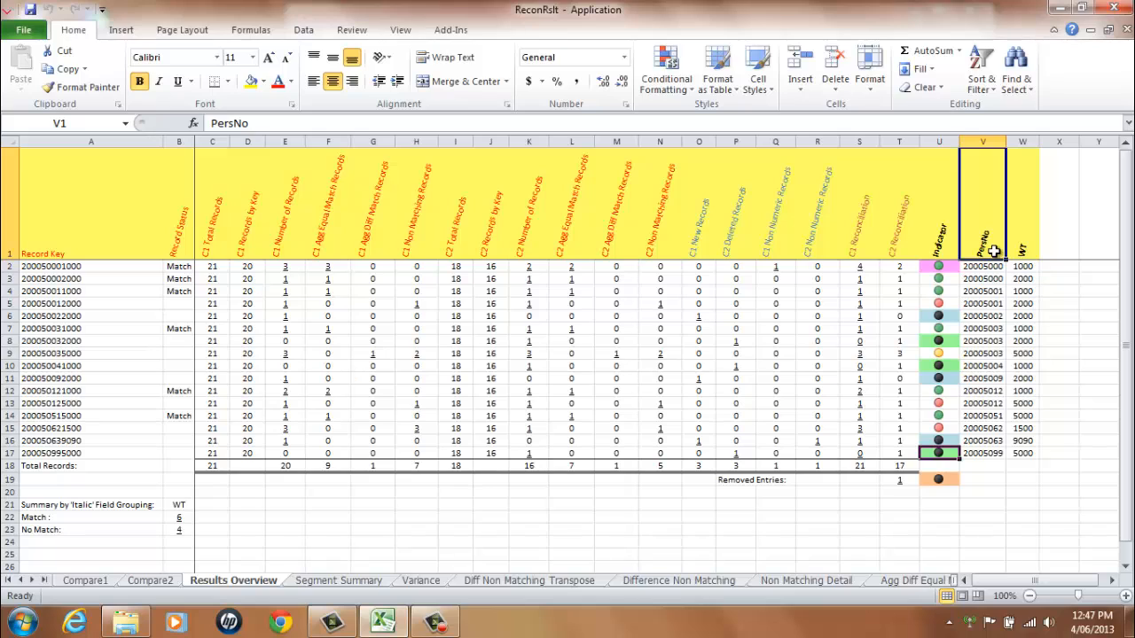
pyautogui.click(1019, 249)
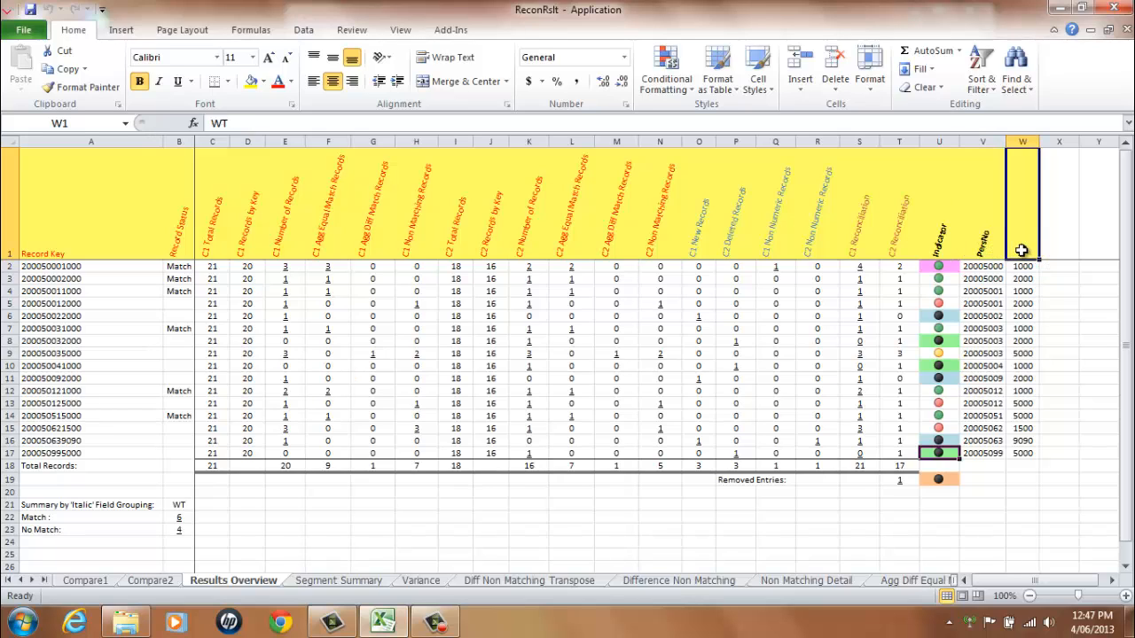
pyautogui.click(989, 266)
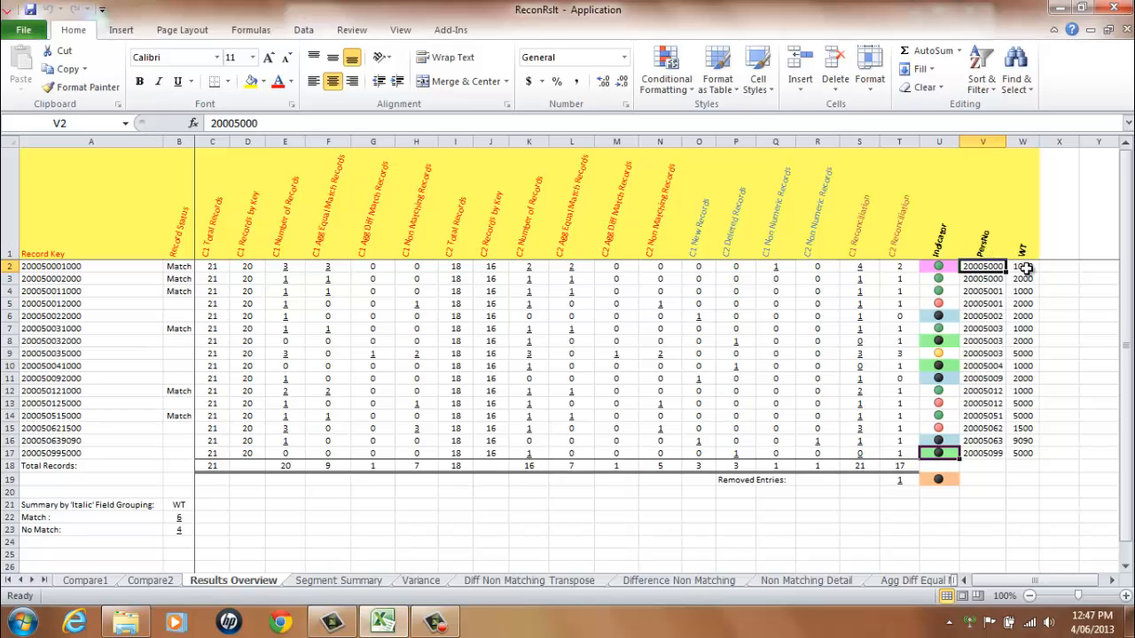
pyautogui.click(1021, 266)
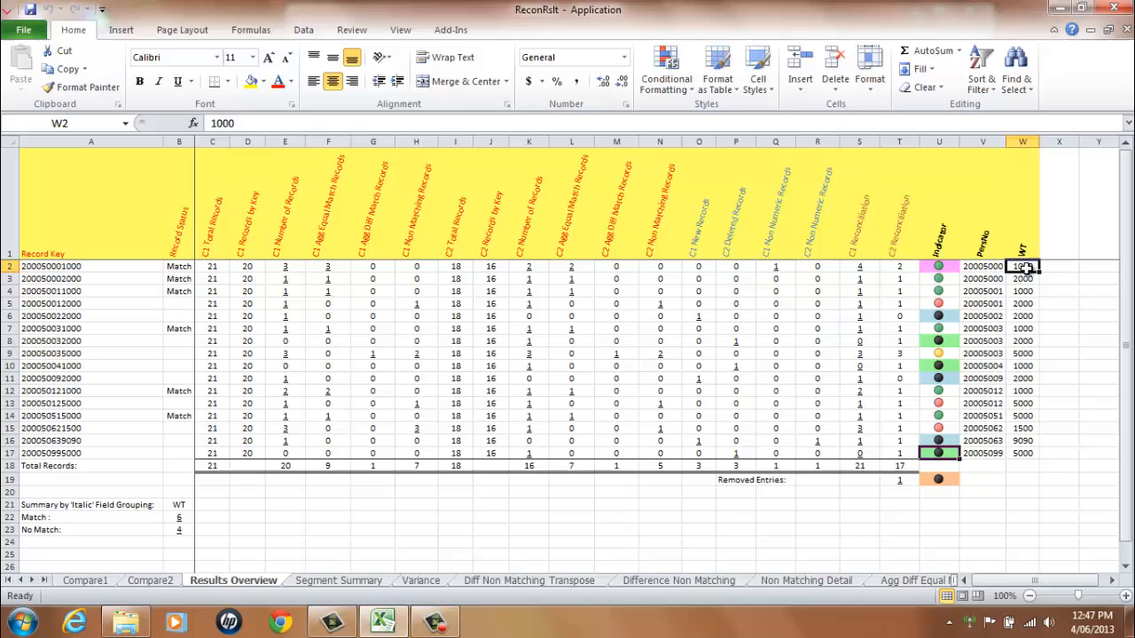
# - Inspect the Match and No Match counts in the Summary by 'Italic' Field Grouping below the overview table
pyautogui.click(150, 504)
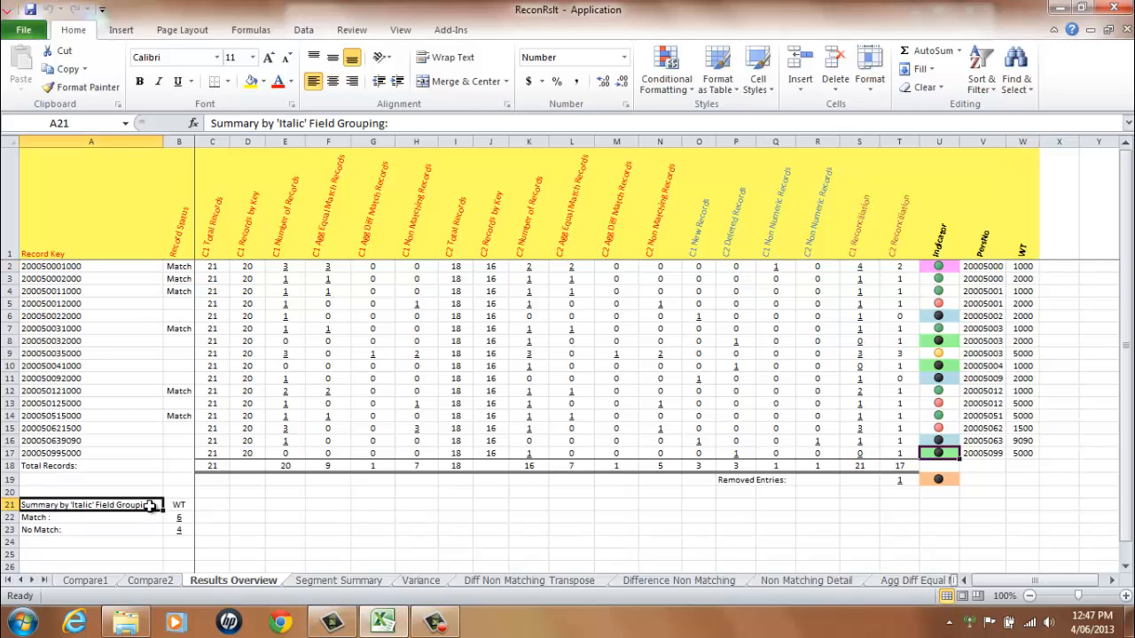
pyautogui.click(88, 517)
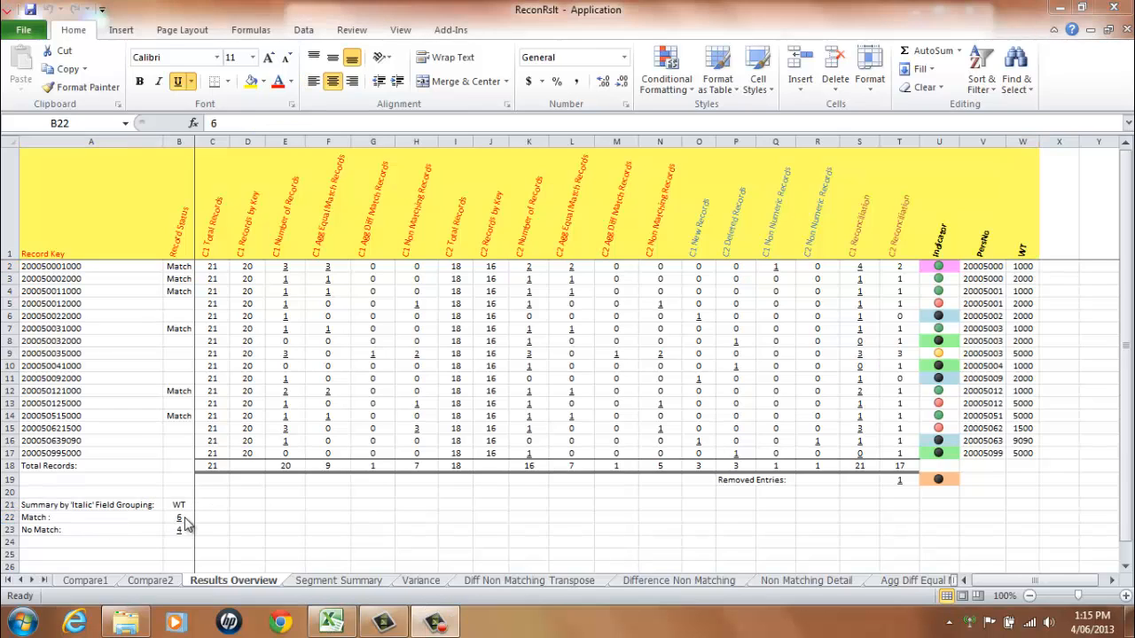
pyautogui.click(185, 519)
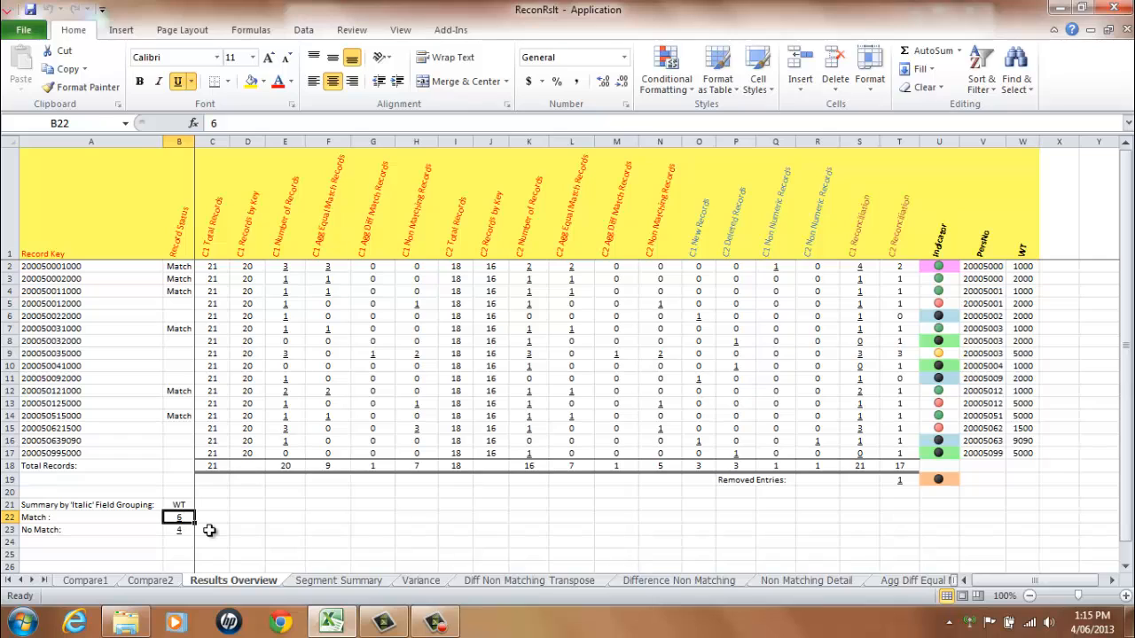
pyautogui.click(110, 505)
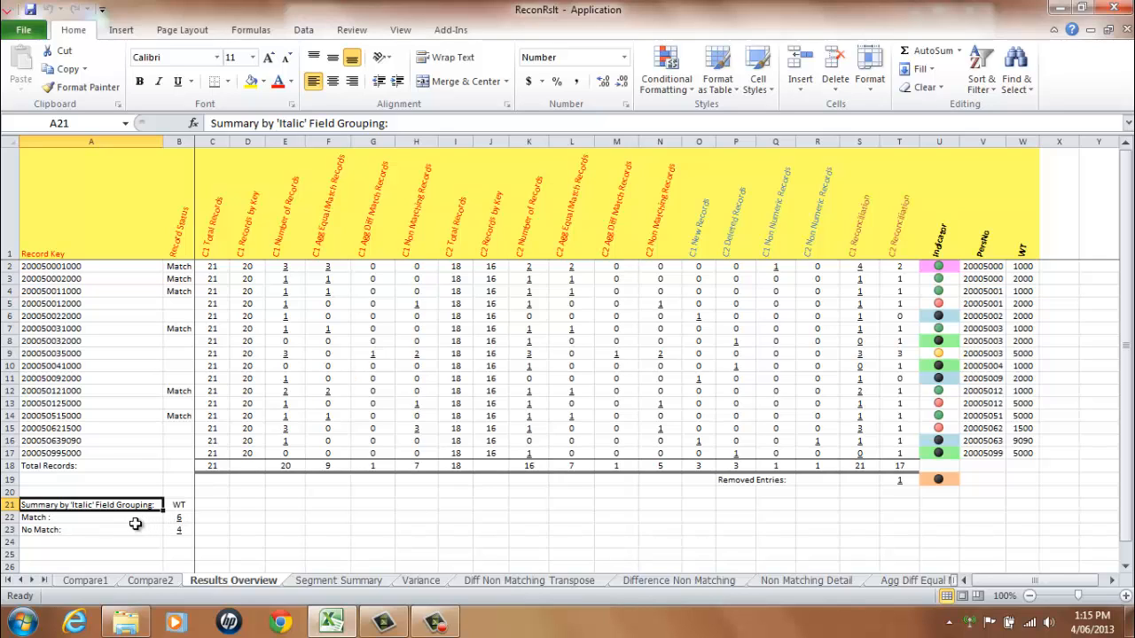
pyautogui.click(135, 527)
pyautogui.click(132, 516)
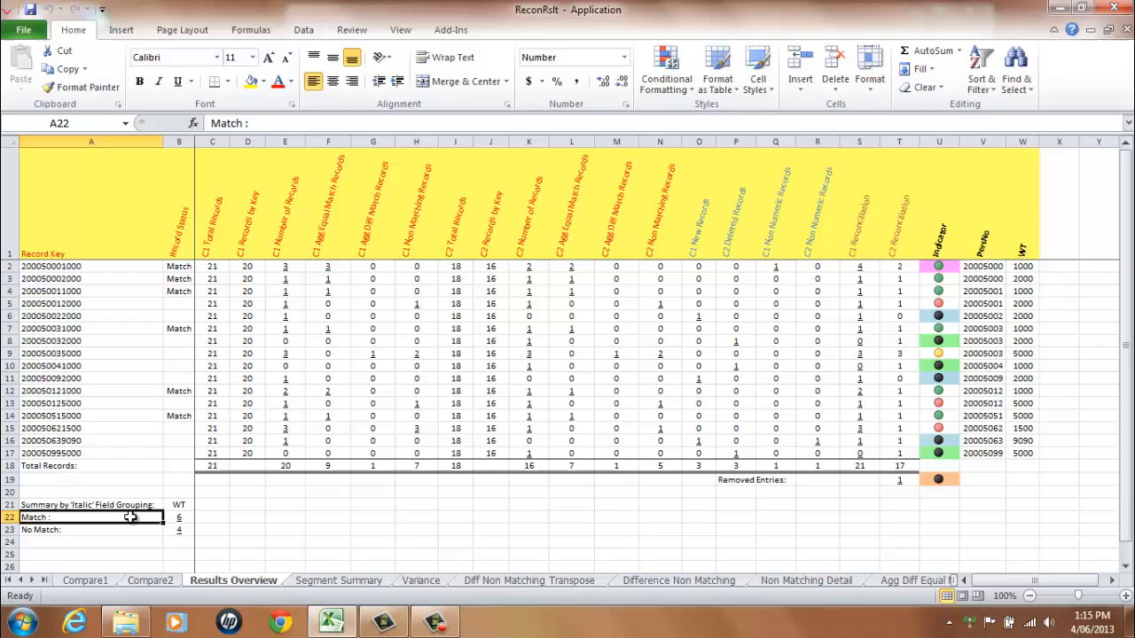
pyautogui.click(184, 517)
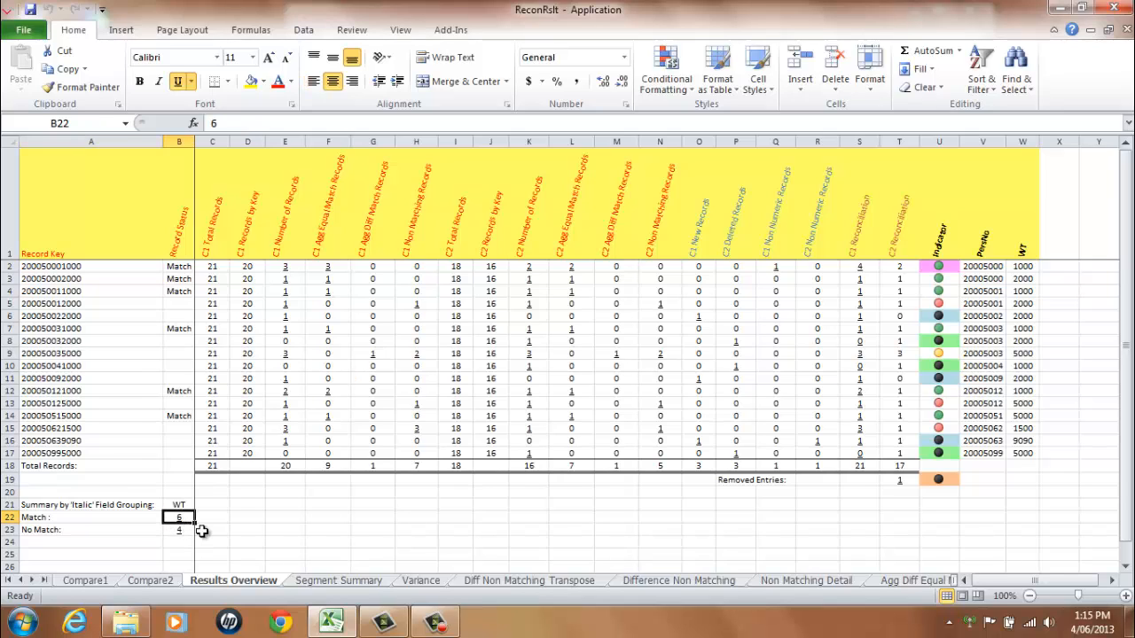
# - Open the Segment Summary sheet and examine the component grouping ranges, the positive difference ranges and their counts for components 1000 and 1500
pyautogui.hotkey('ctrl', 'pagedown')
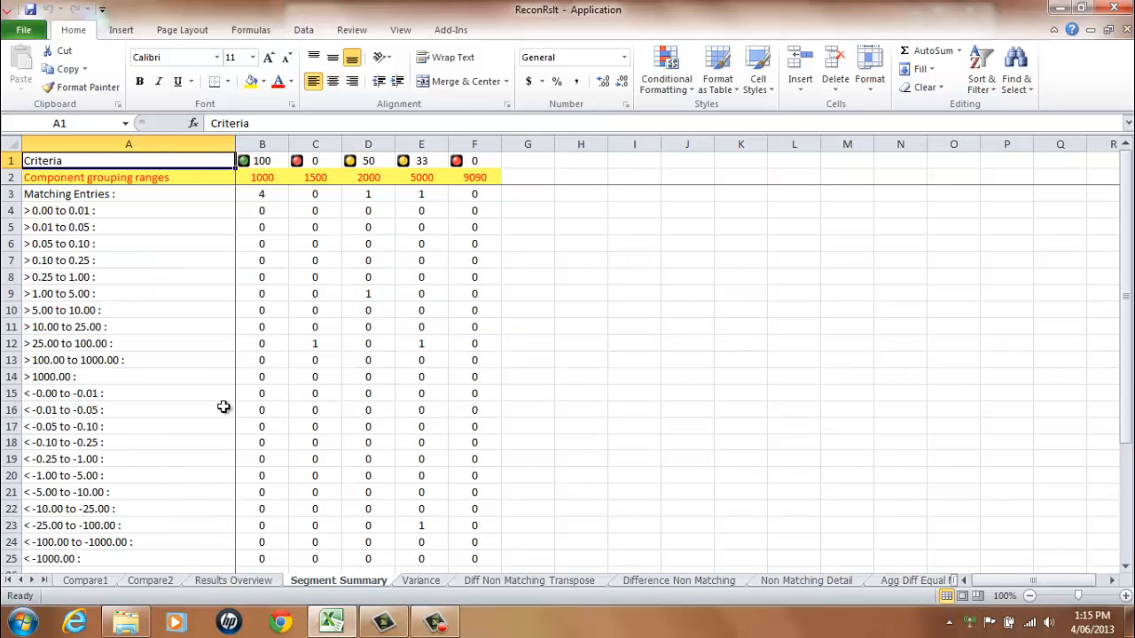
pyautogui.click(266, 179)
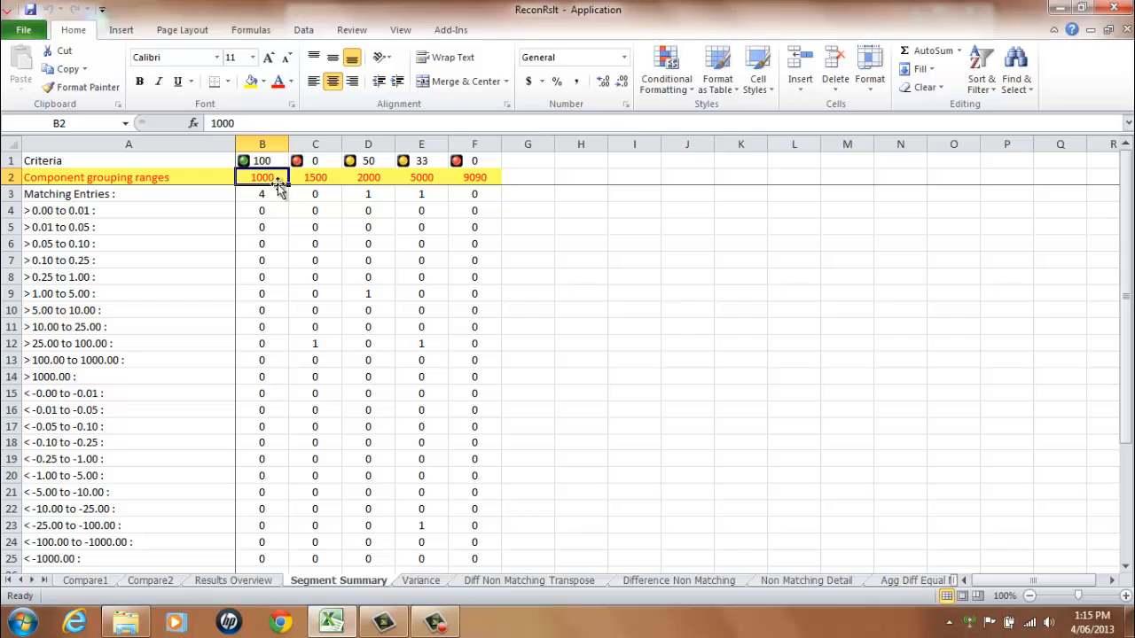
pyautogui.click(97, 219)
pyautogui.moveTo(98, 219); pyautogui.dragTo(93, 328)
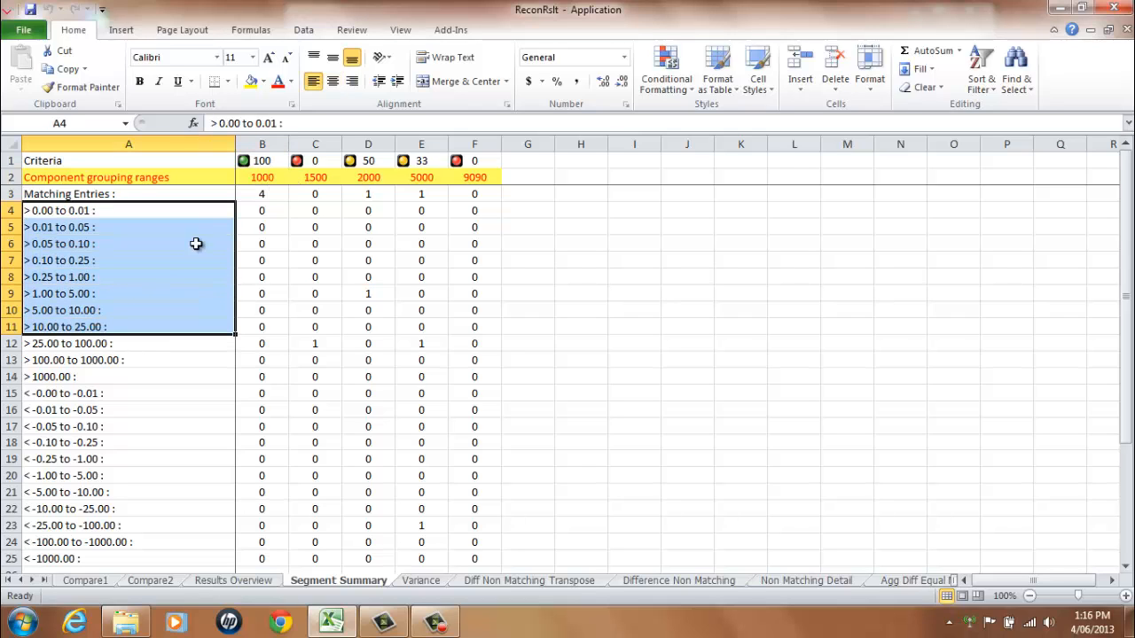
pyautogui.moveTo(262, 213); pyautogui.dragTo(278, 340)
pyautogui.click(312, 346)
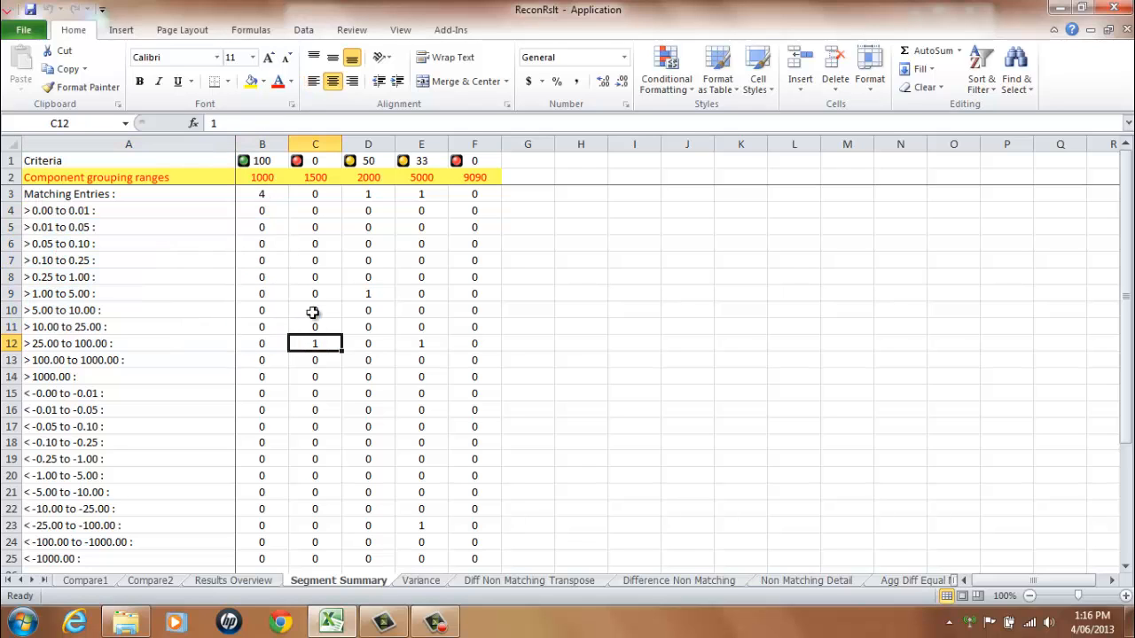
# - Compare the Criteria indicator lights and values above components 1000, 1500 and 2000
pyautogui.click(258, 160)
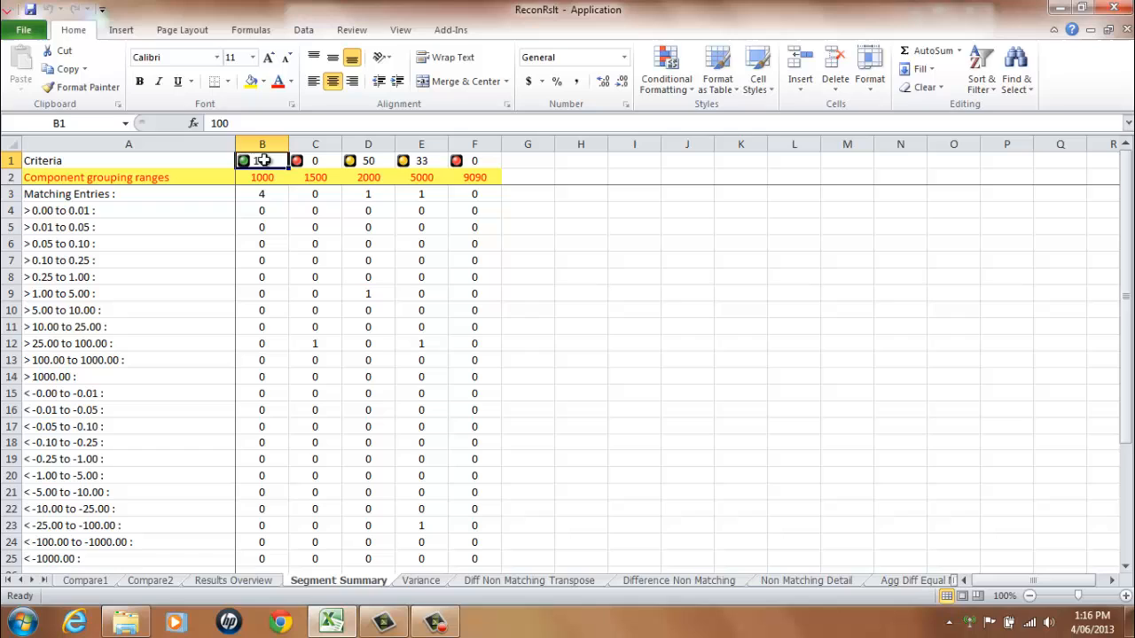
pyautogui.click(320, 161)
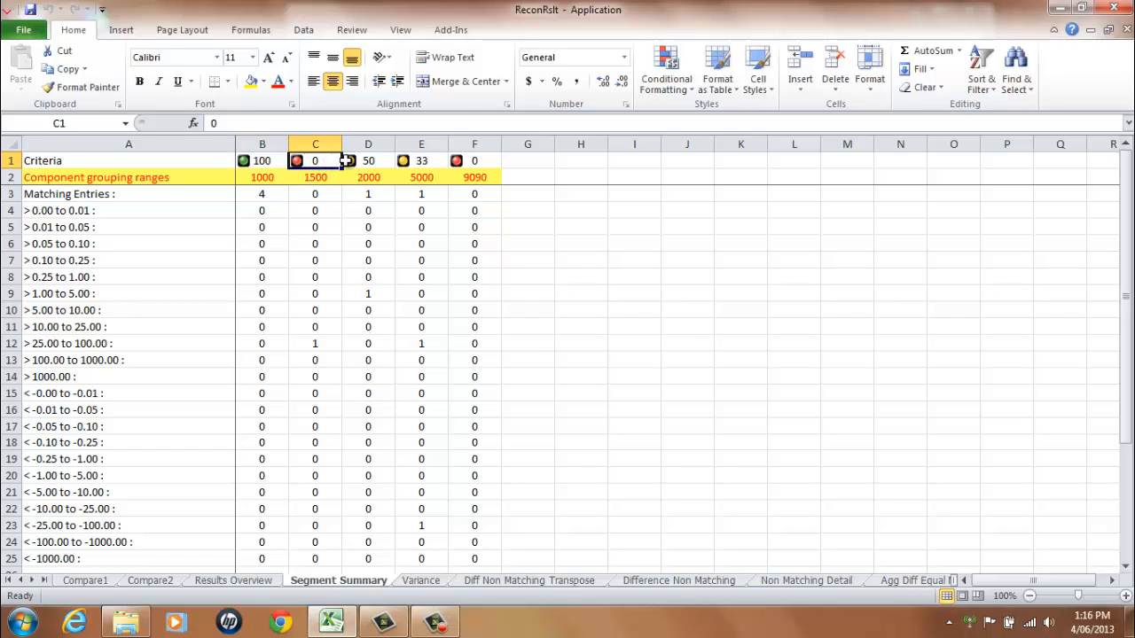
pyautogui.click(373, 161)
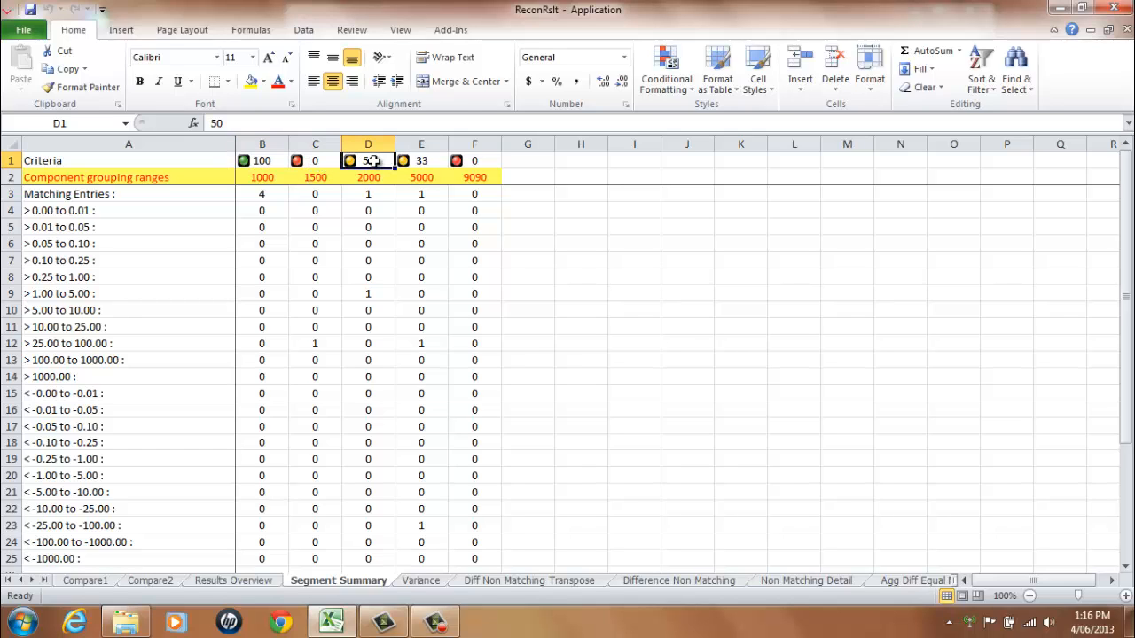
# - Review the Number of Records, Match % and No Match % rows below the difference ranges
pyautogui.scroll(-3, 289, 250)
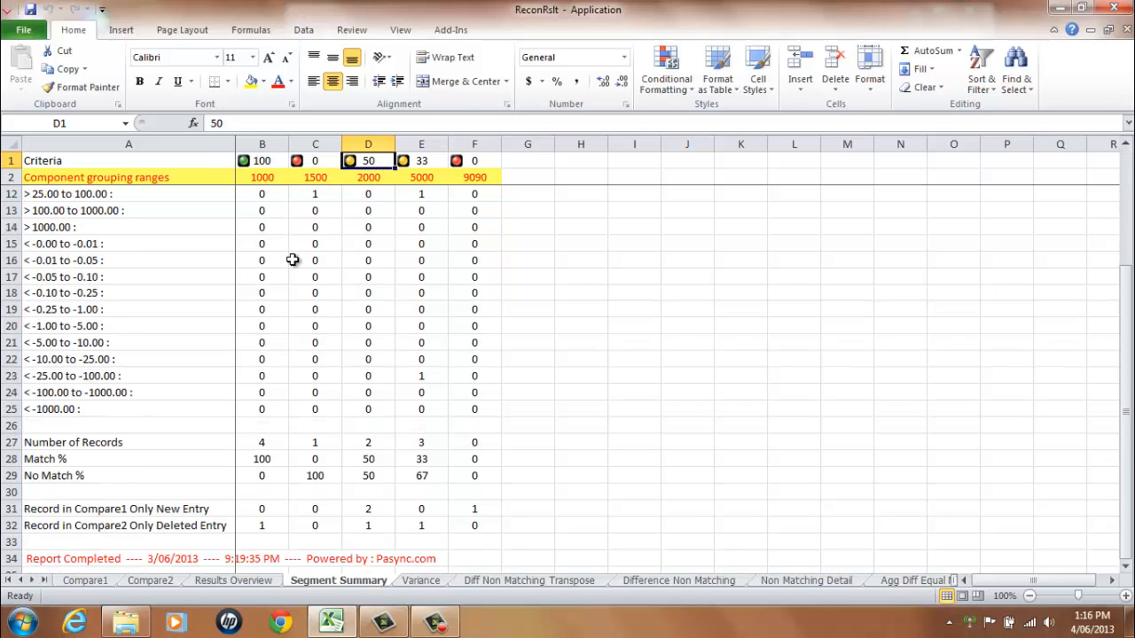
pyautogui.click(140, 440)
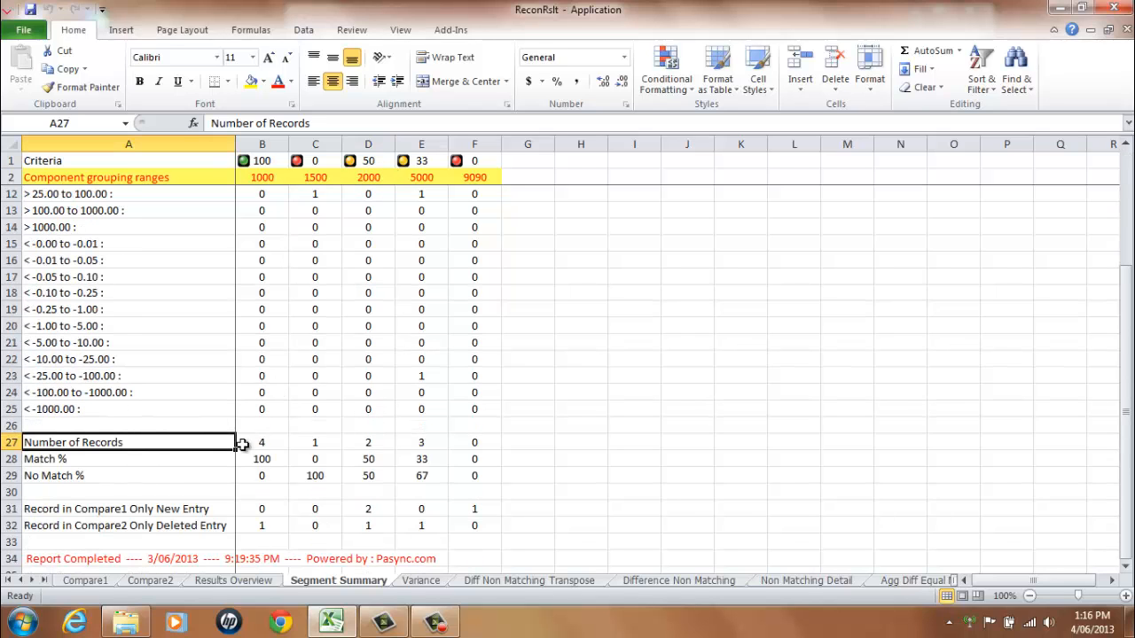
pyautogui.moveTo(240, 443); pyautogui.dragTo(455, 441)
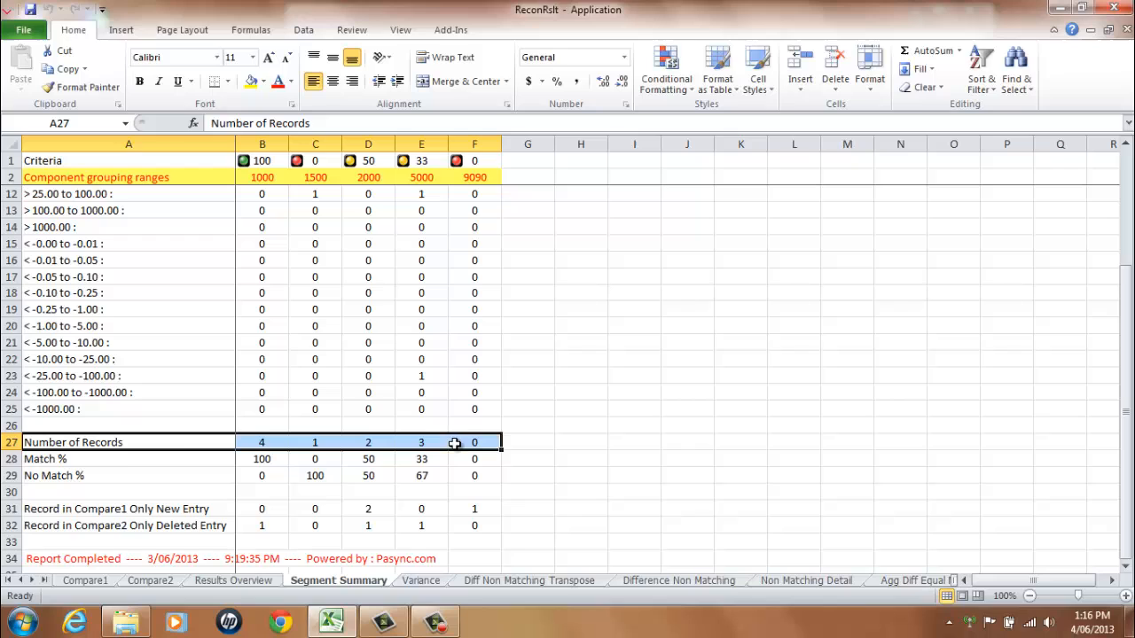
pyautogui.click(94, 459)
pyautogui.click(104, 475)
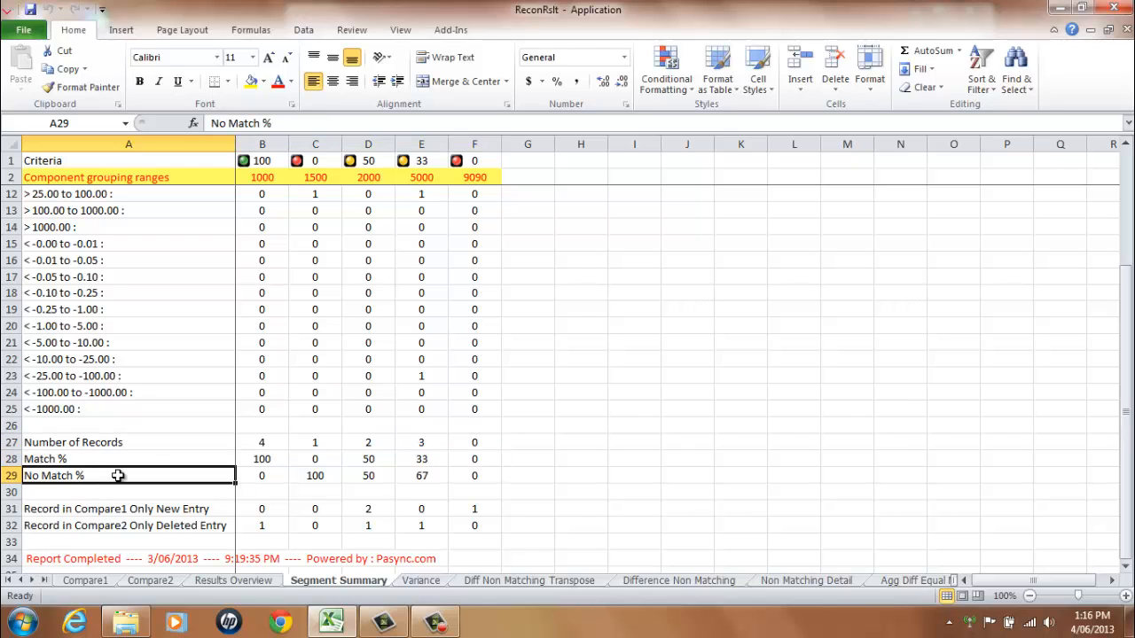
# - Check the green, yellow and red Criteria lights for components 1000, 5000 and 1500
pyautogui.click(262, 160)
pyautogui.scroll(3, 262, 160)
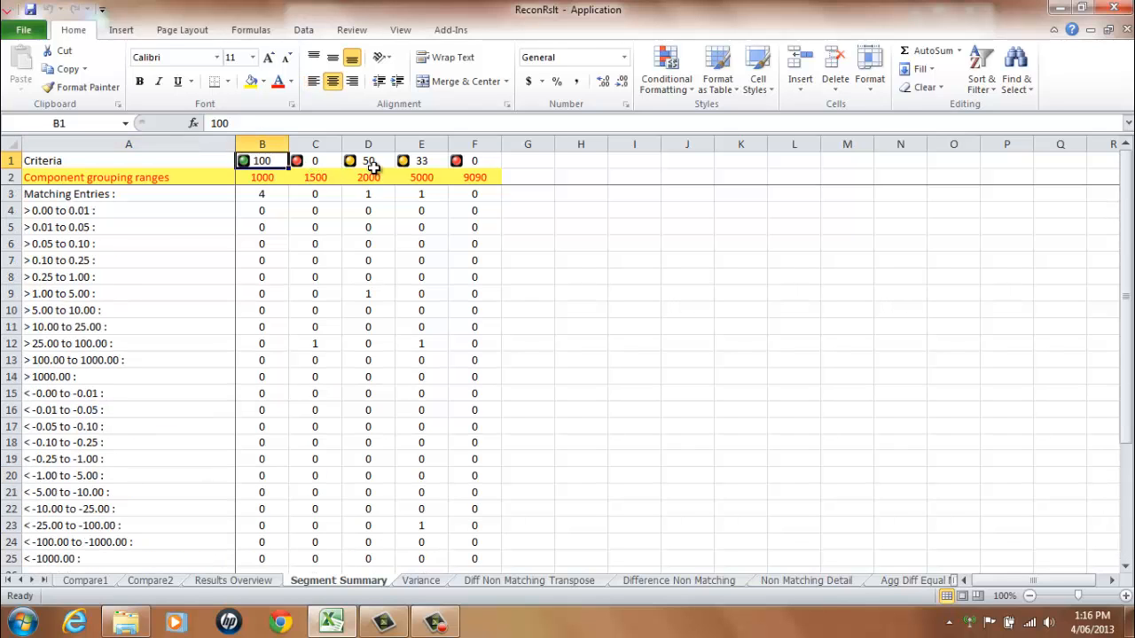
pyautogui.click(424, 160)
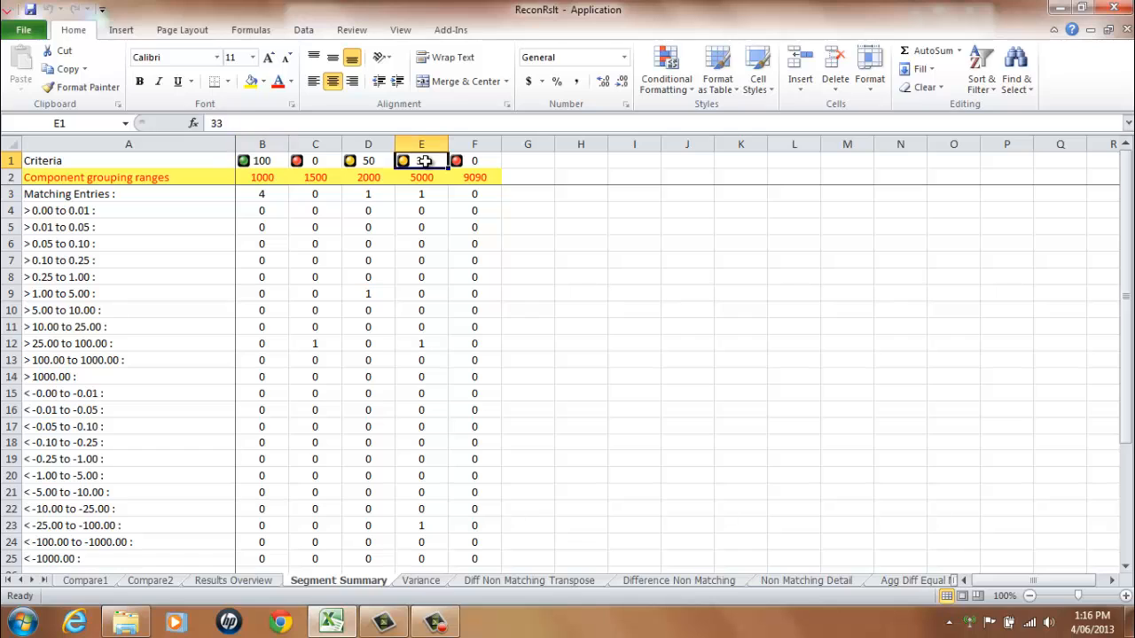
pyautogui.click(317, 162)
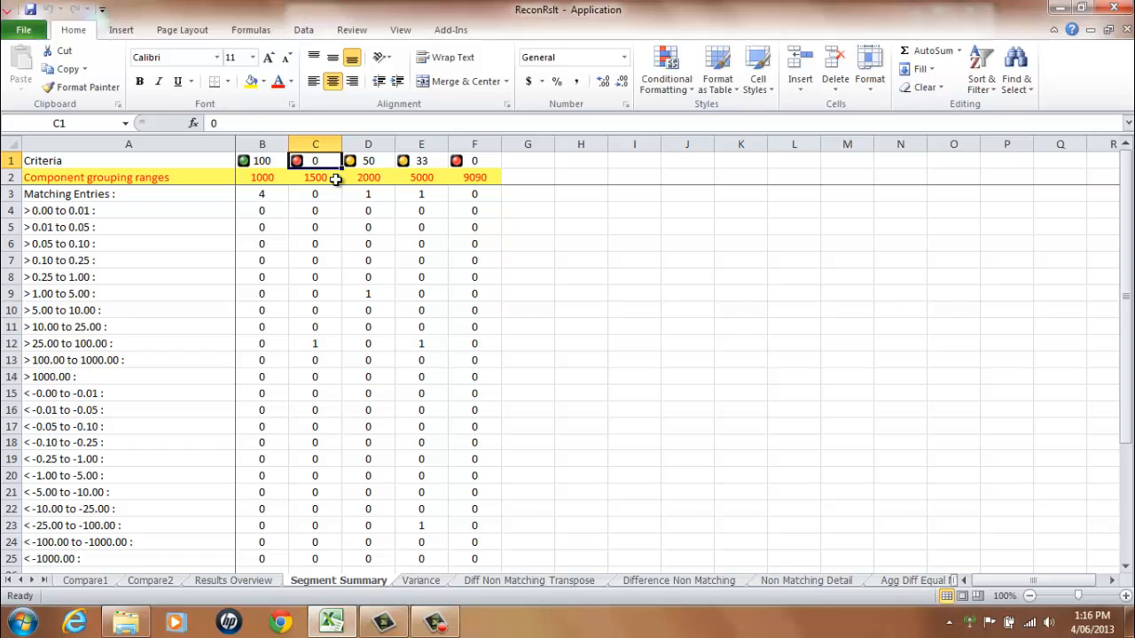
# - Trace component 1000 from its Matching Entries through Number of Records and Match % to its Criteria indicator
pyautogui.click(269, 177)
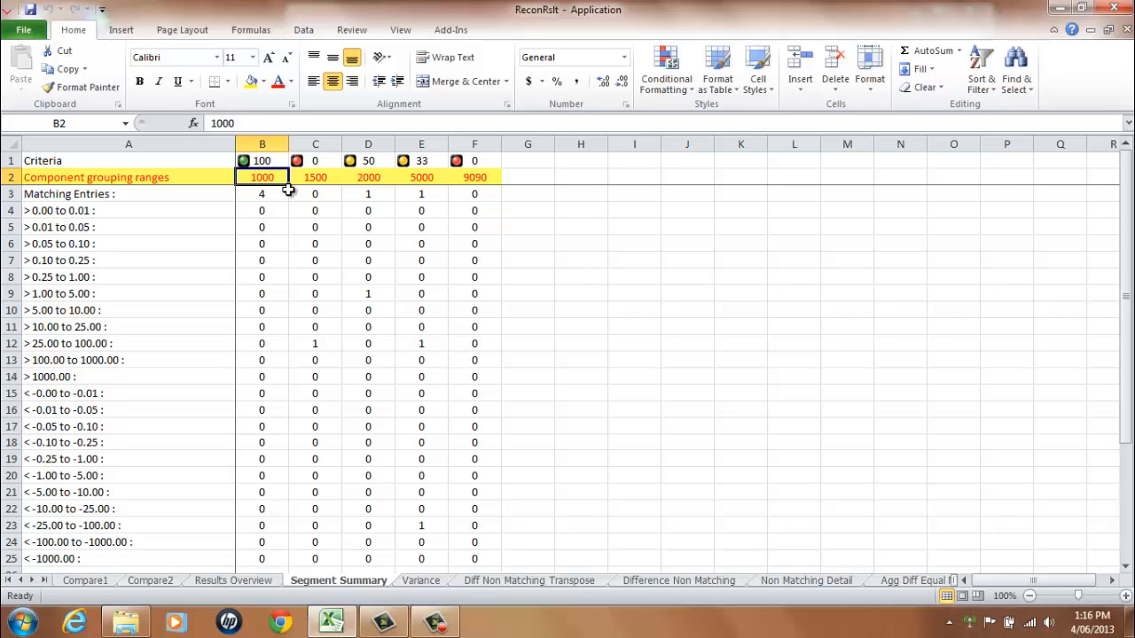
pyautogui.click(268, 195)
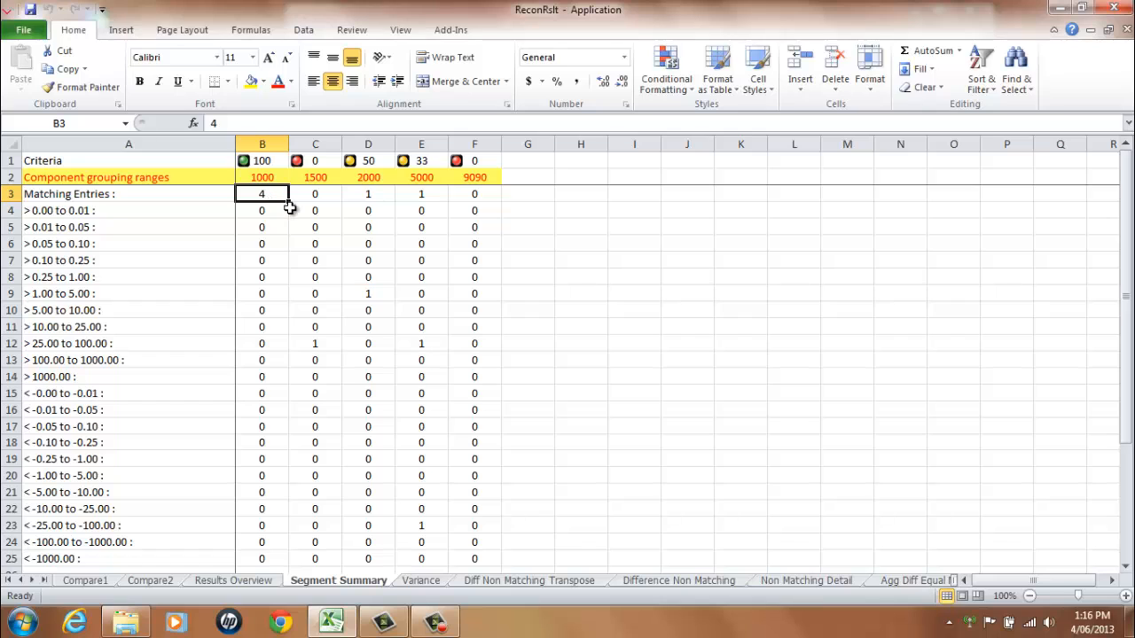
pyautogui.scroll(-2, 290, 207)
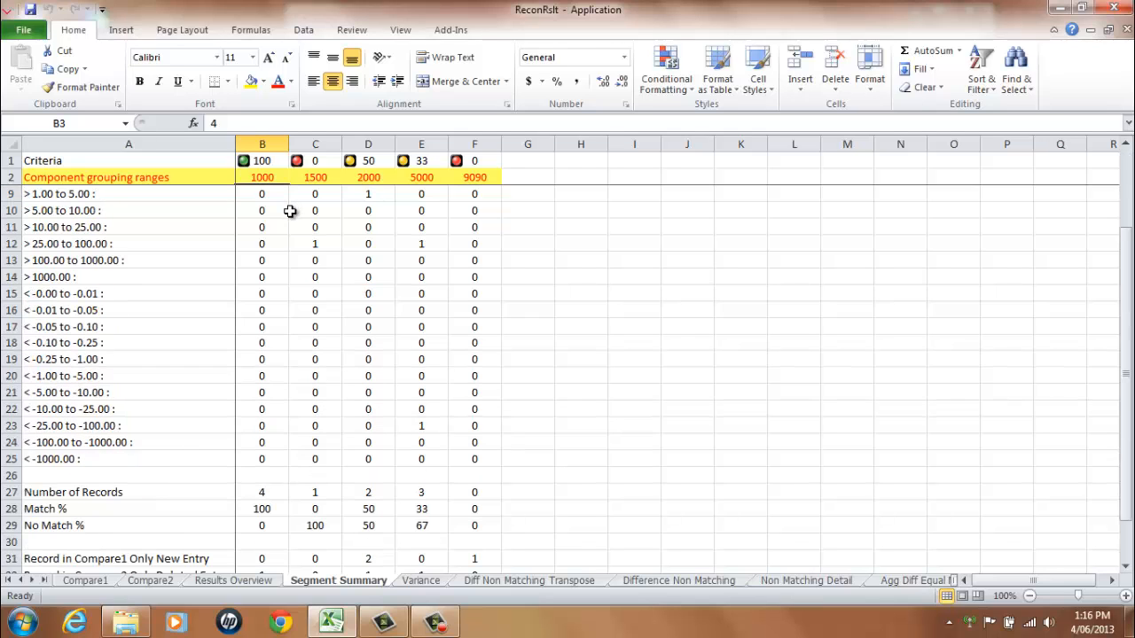
pyautogui.click(262, 492)
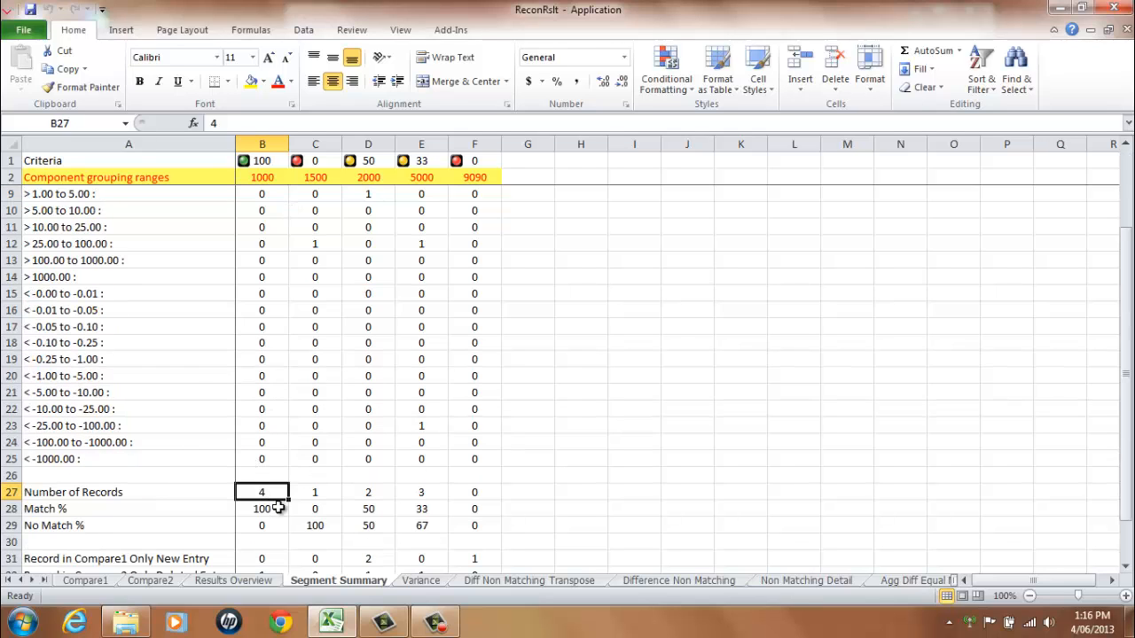
pyautogui.click(146, 512)
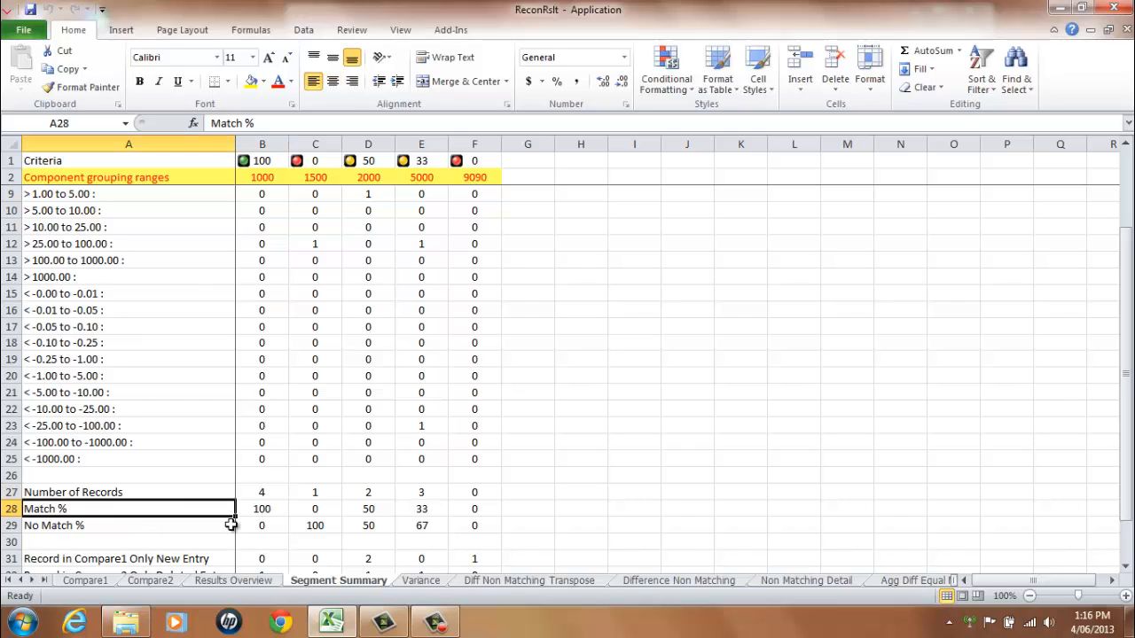
pyautogui.click(280, 511)
pyautogui.click(262, 163)
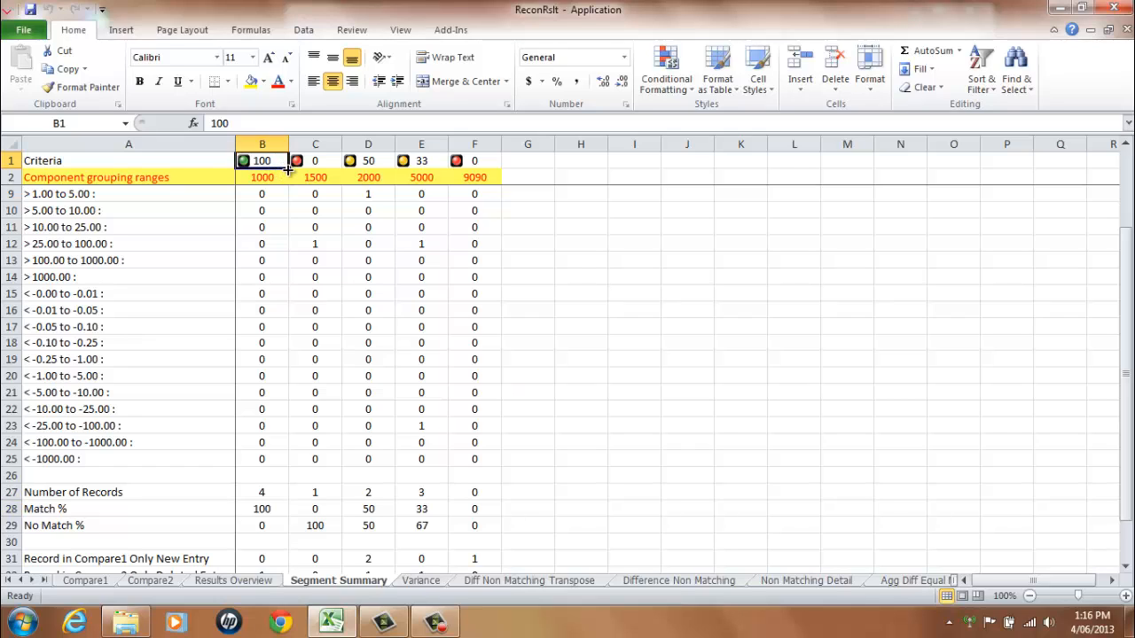
# - Inspect component 5000's record count, matching entries and its counts in the > 25.00 to 100.00 and < -25.00 to -100.00 ranges
pyautogui.click(427, 177)
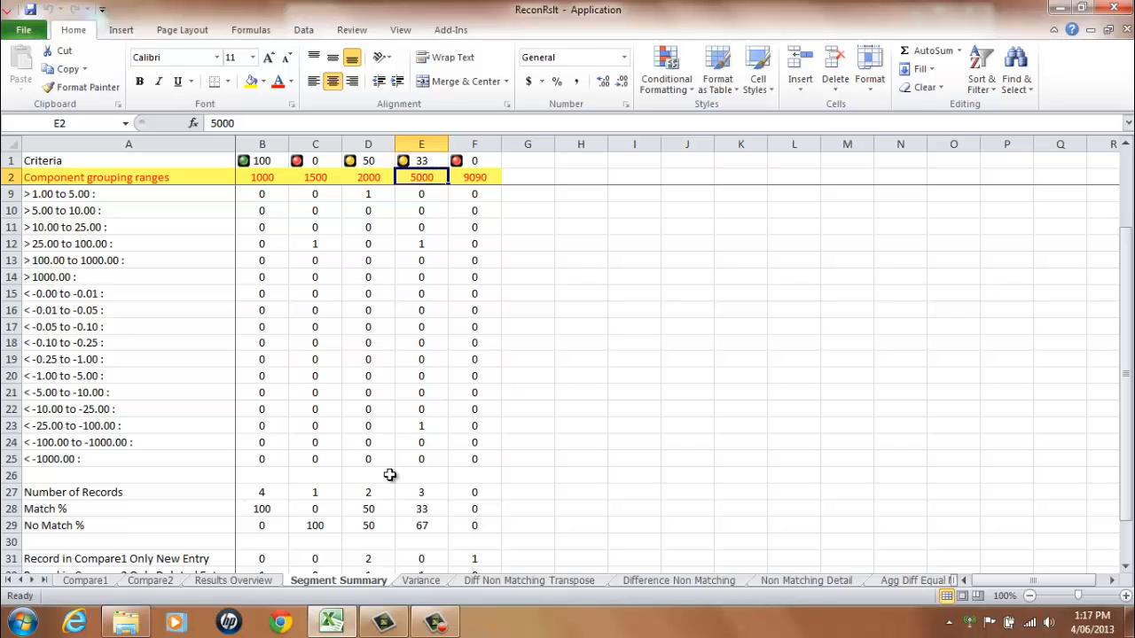
pyautogui.click(420, 495)
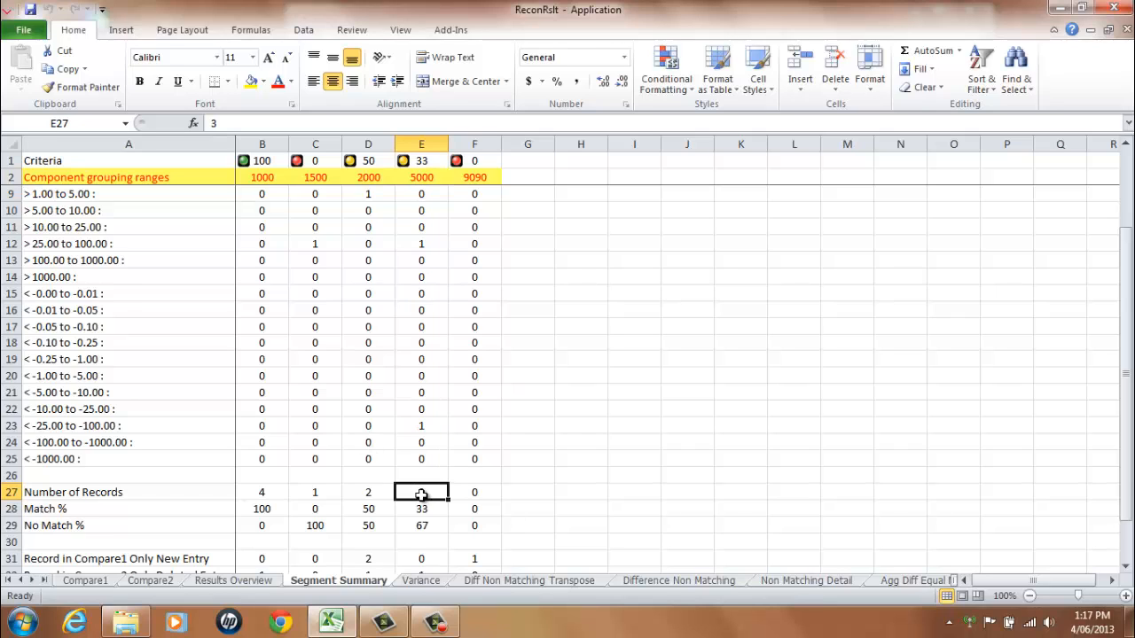
pyautogui.scroll(2, 421, 494)
pyautogui.click(416, 197)
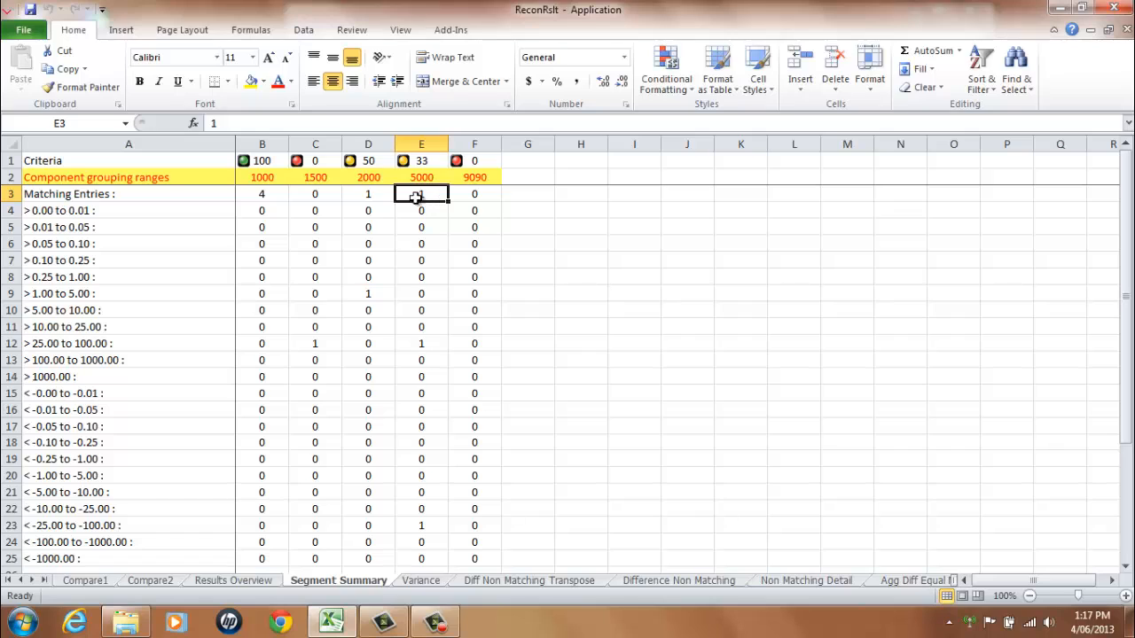
pyautogui.click(137, 199)
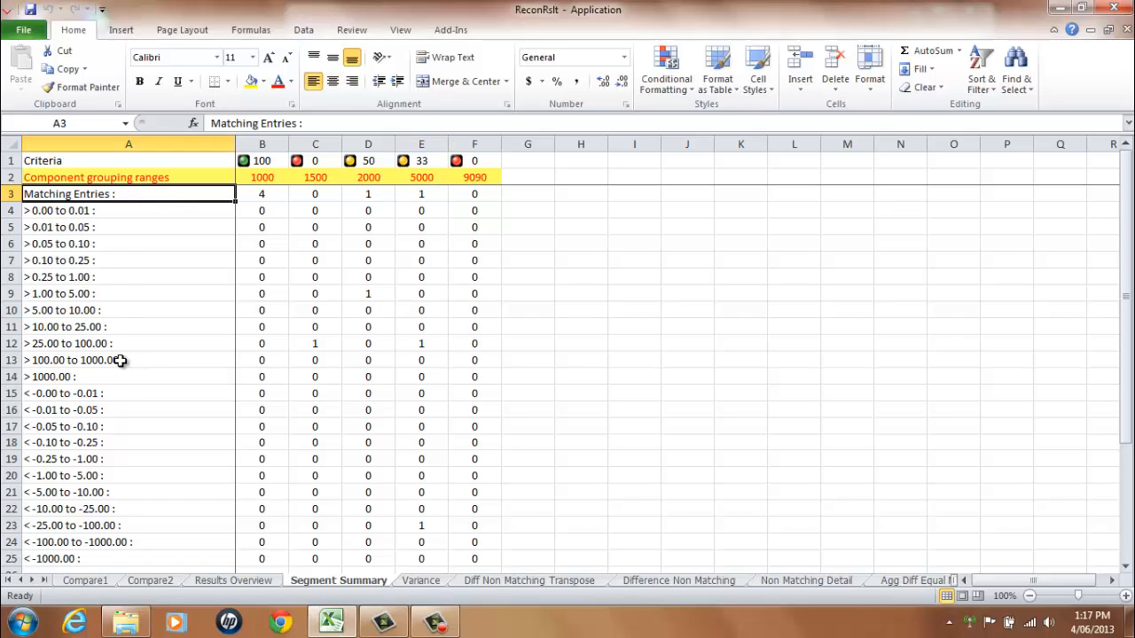
pyautogui.click(116, 345)
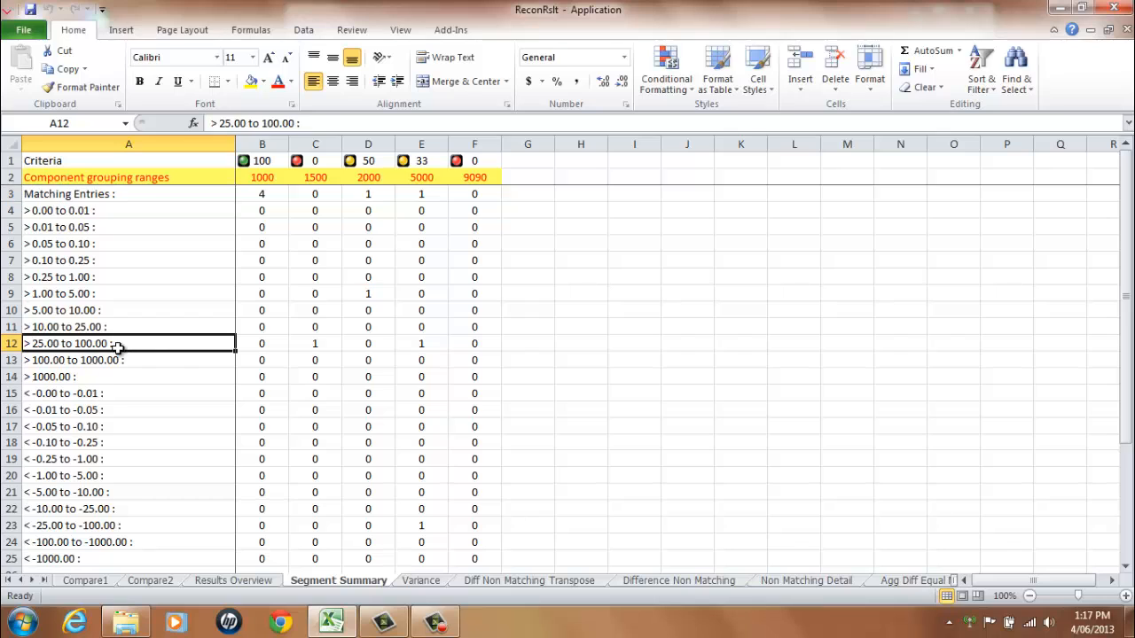
pyautogui.click(424, 343)
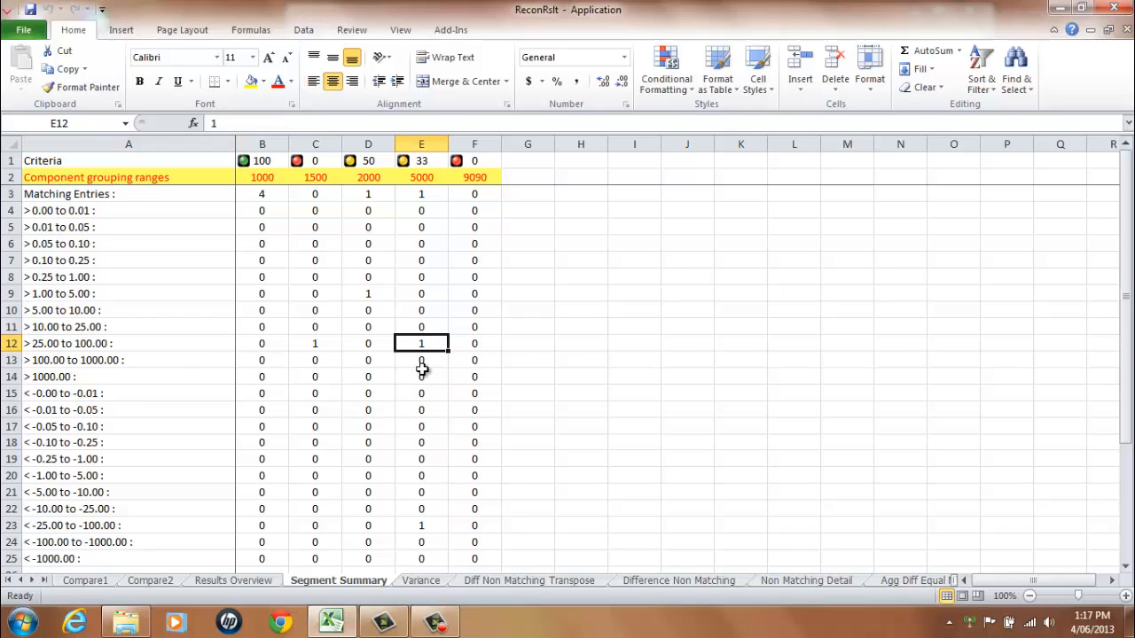
pyautogui.click(122, 524)
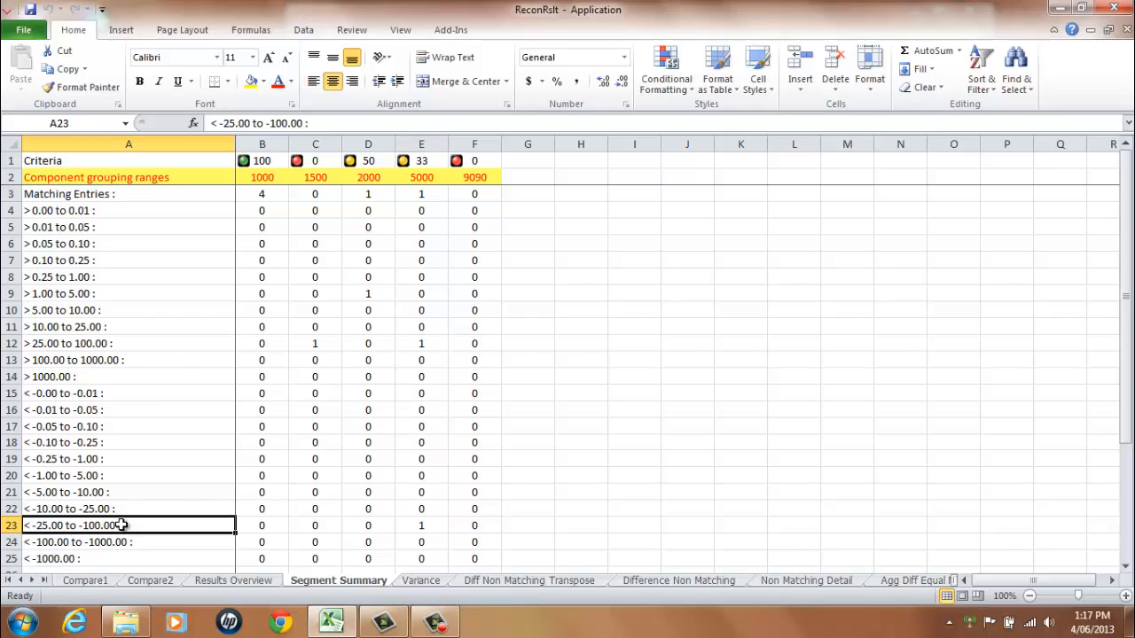
pyautogui.click(421, 525)
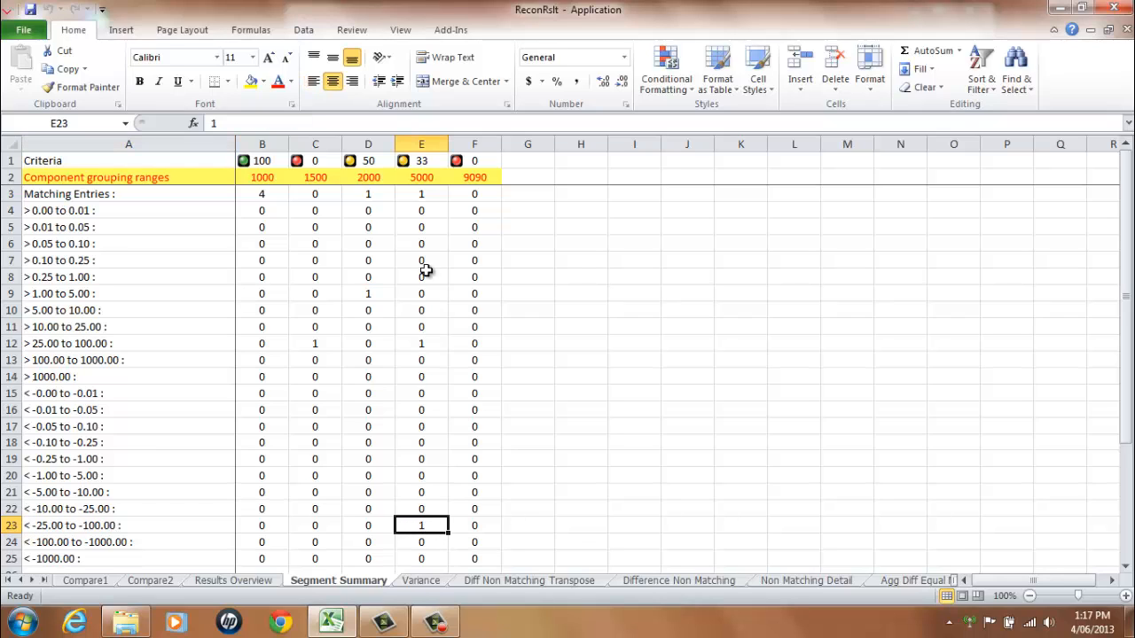
# - Relate component 5000's matching entries and Number of Records to its Match % and Criteria indicator
pyautogui.click(417, 196)
pyautogui.scroll(-3, 417, 383)
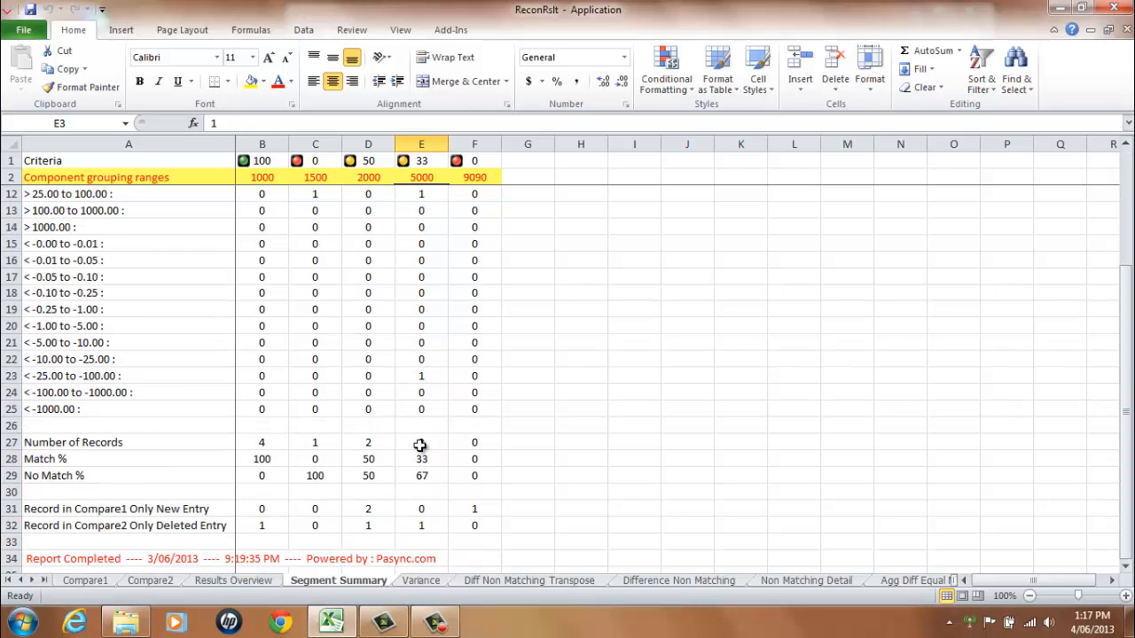
pyautogui.click(421, 441)
pyautogui.click(426, 458)
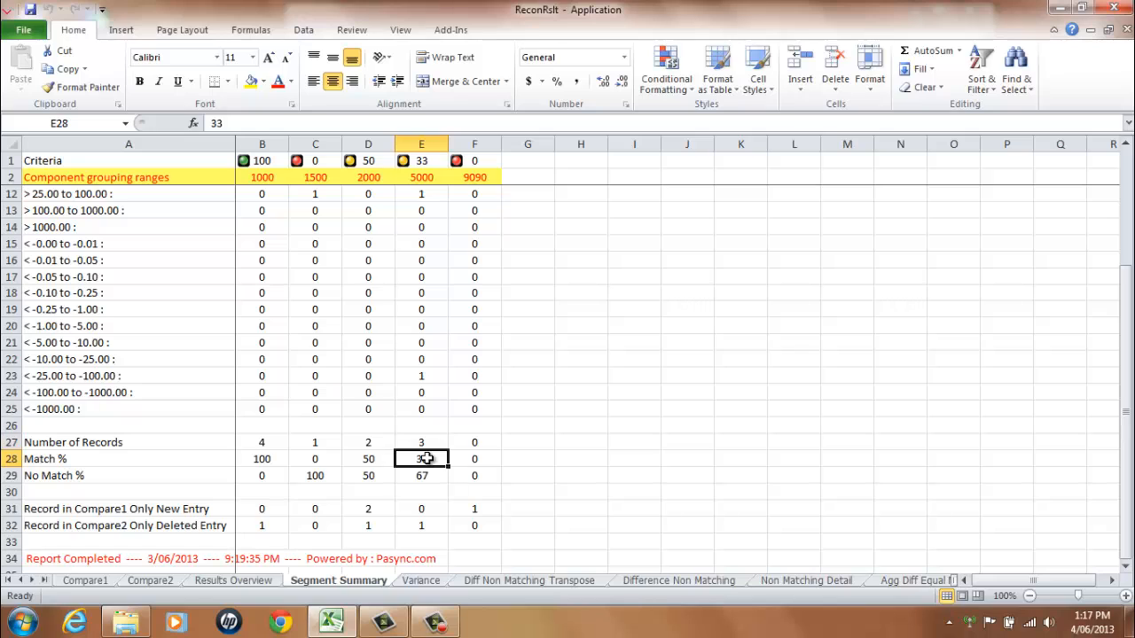
pyautogui.click(426, 161)
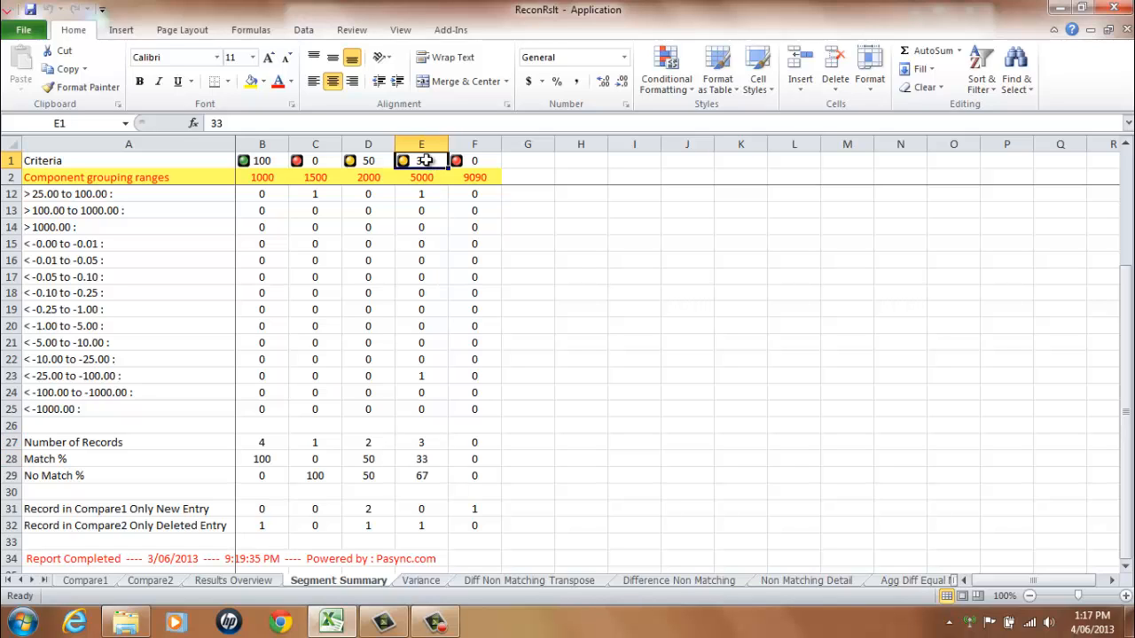
# - Inspect component 1500's Number of Records, Matching Entries and > 25.00 to 100.00 range count, and relate them to its Criteria indicator
pyautogui.click(315, 179)
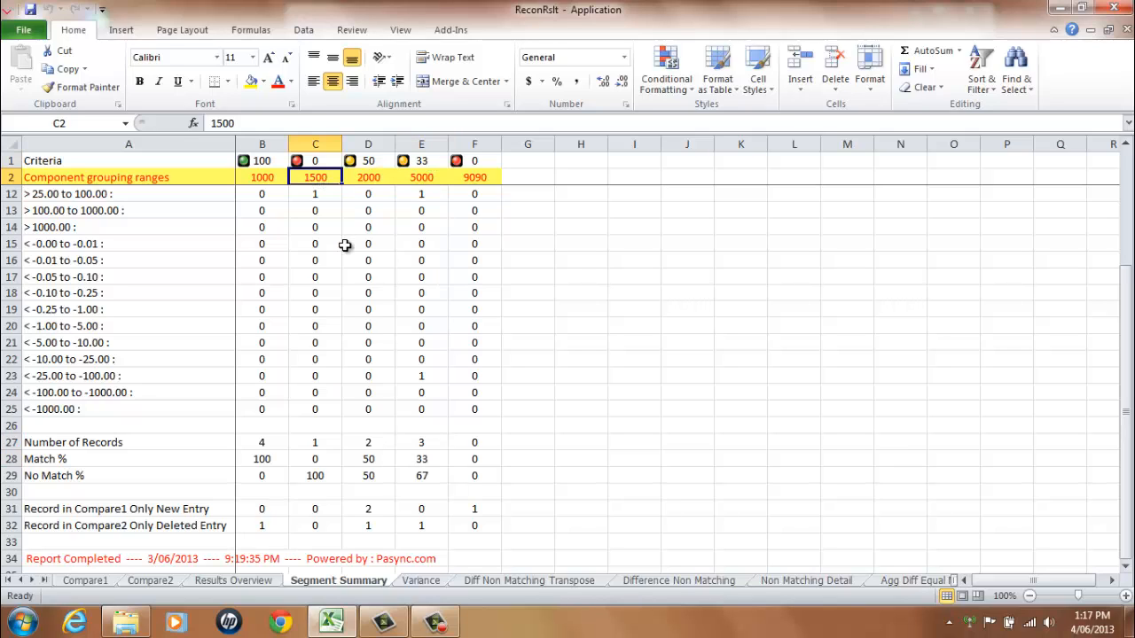
pyautogui.scroll(3, 345, 245)
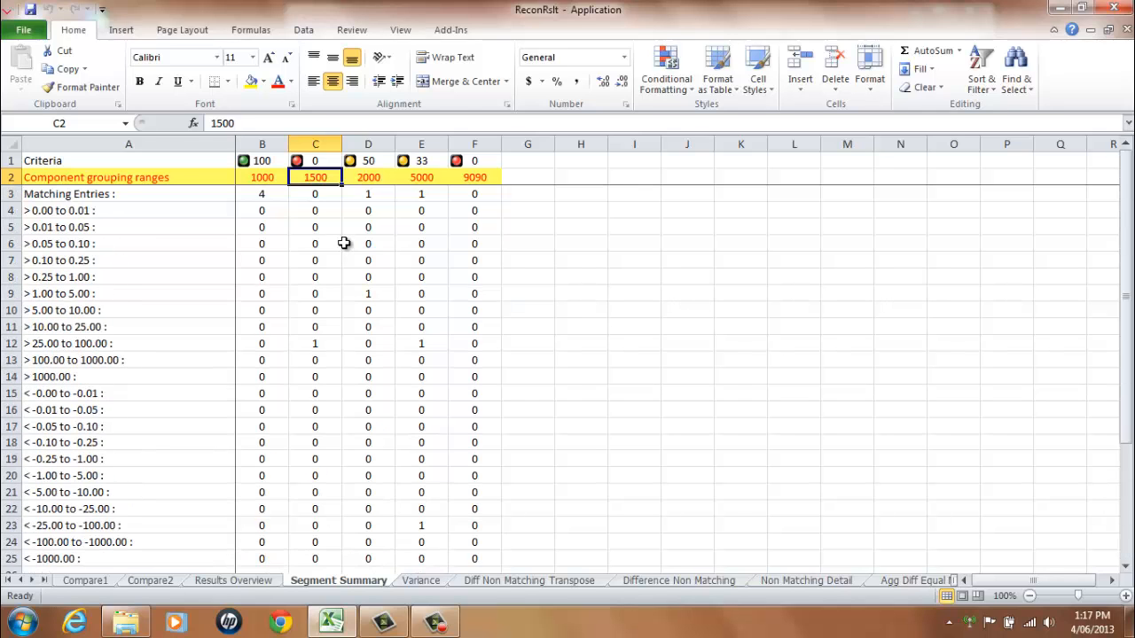
pyautogui.scroll(-3, 344, 244)
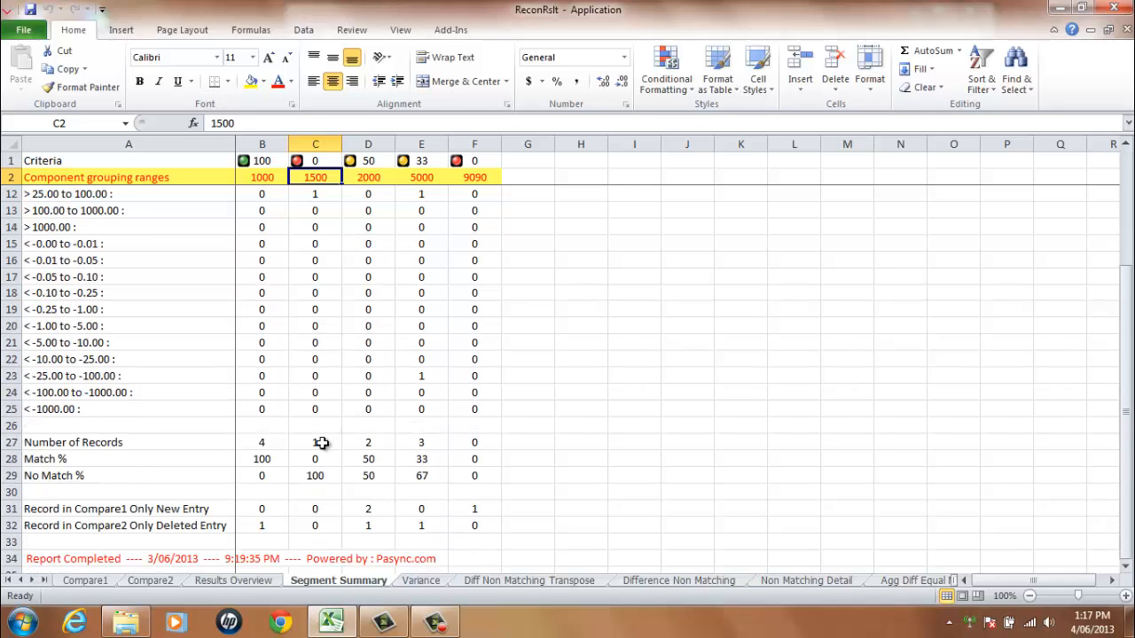
pyautogui.click(321, 442)
pyautogui.scroll(3, 328, 437)
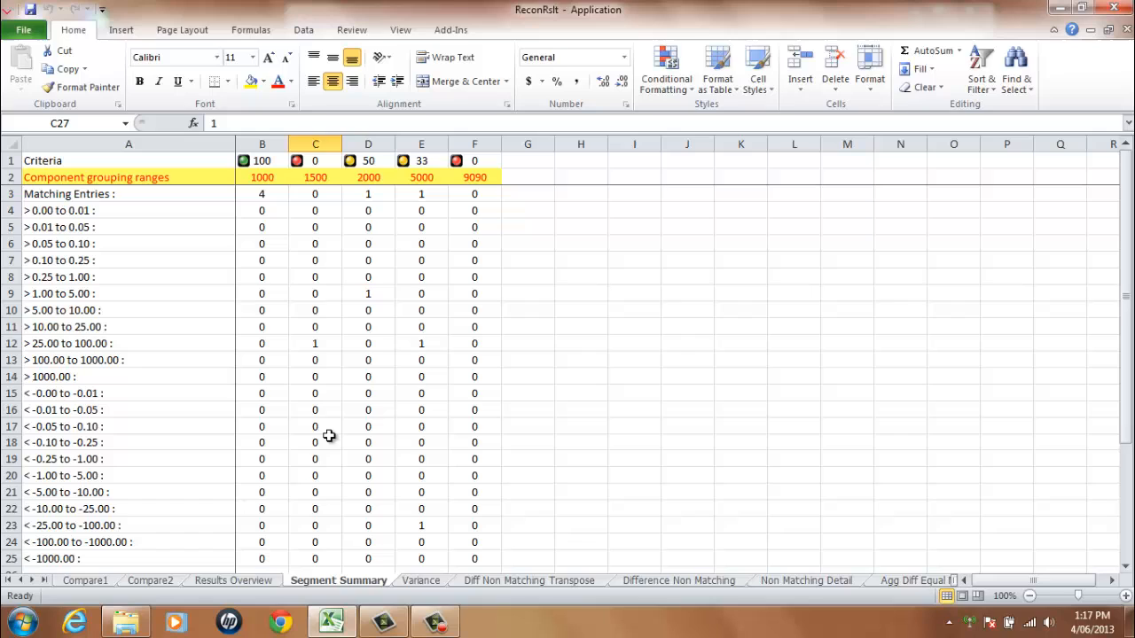
pyautogui.click(316, 194)
pyautogui.click(312, 343)
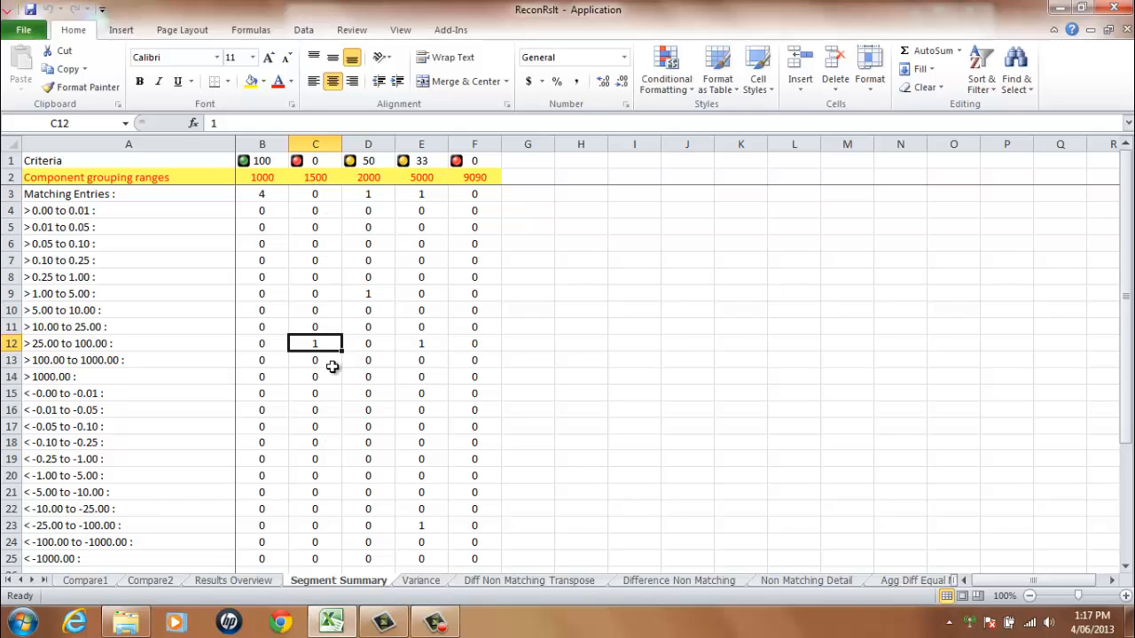
pyautogui.click(311, 162)
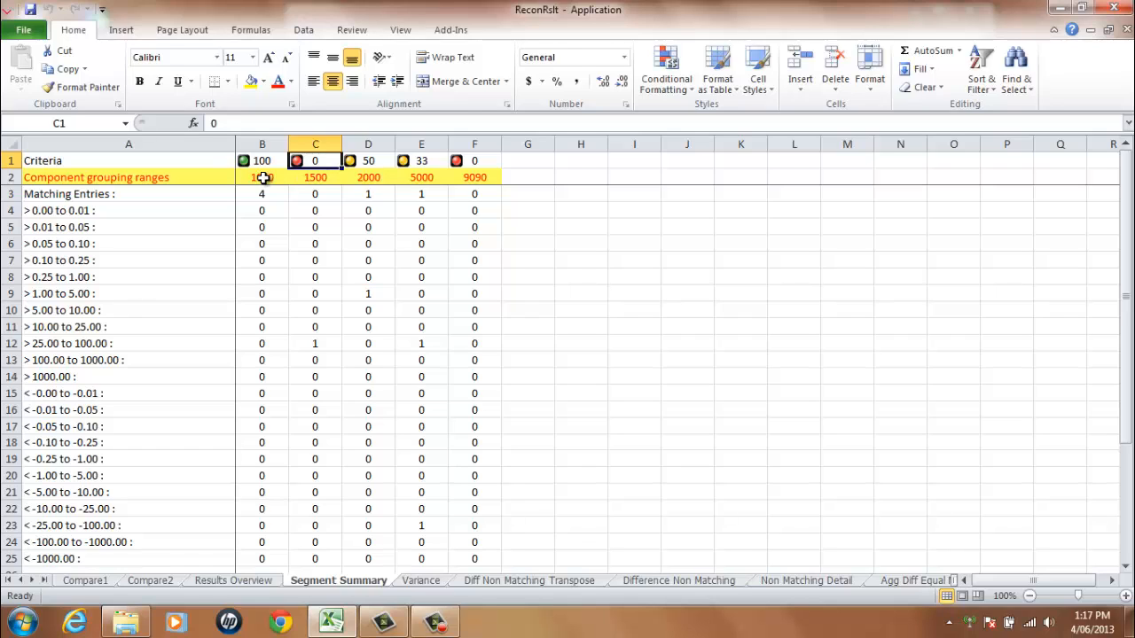
# - Review the component grouping ranges, their Criteria indicators and the difference-range rows below Matching Entries on Segment Summary
pyautogui.moveTo(264, 178); pyautogui.dragTo(477, 183)
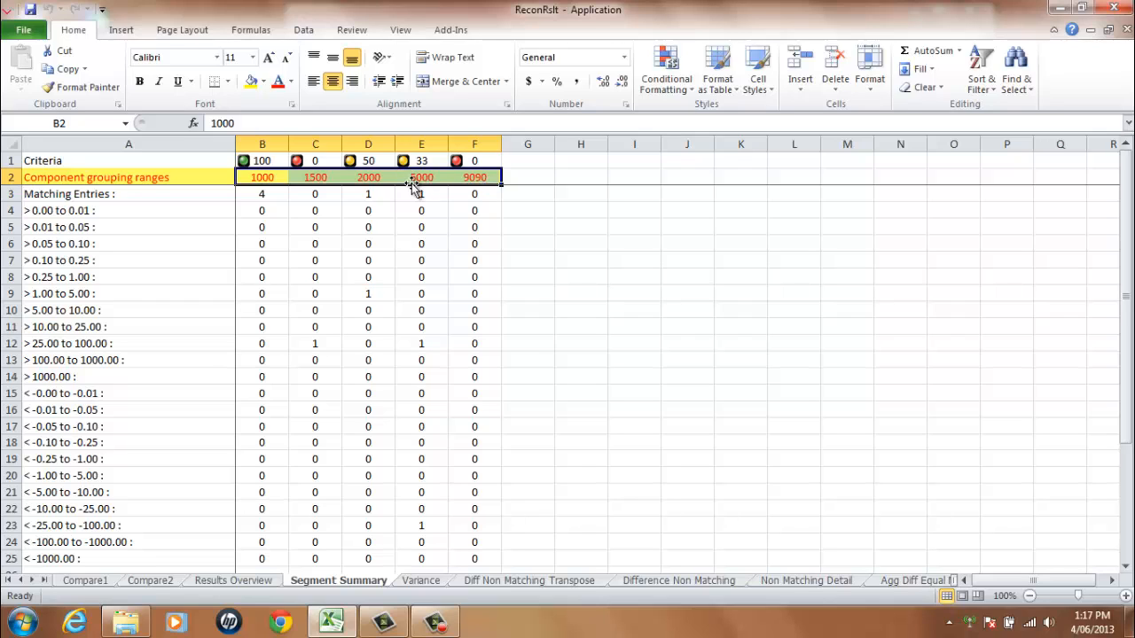
pyautogui.moveTo(273, 160); pyautogui.dragTo(470, 163)
pyautogui.moveTo(71, 193); pyautogui.dragTo(102, 327)
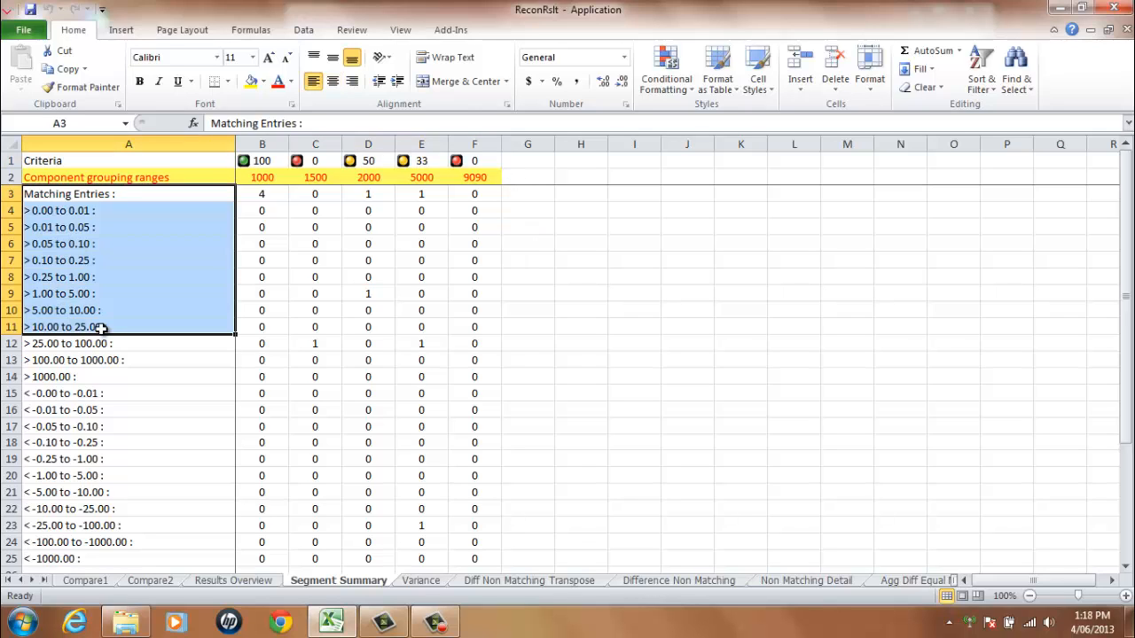
pyautogui.scroll(-2, 102, 327)
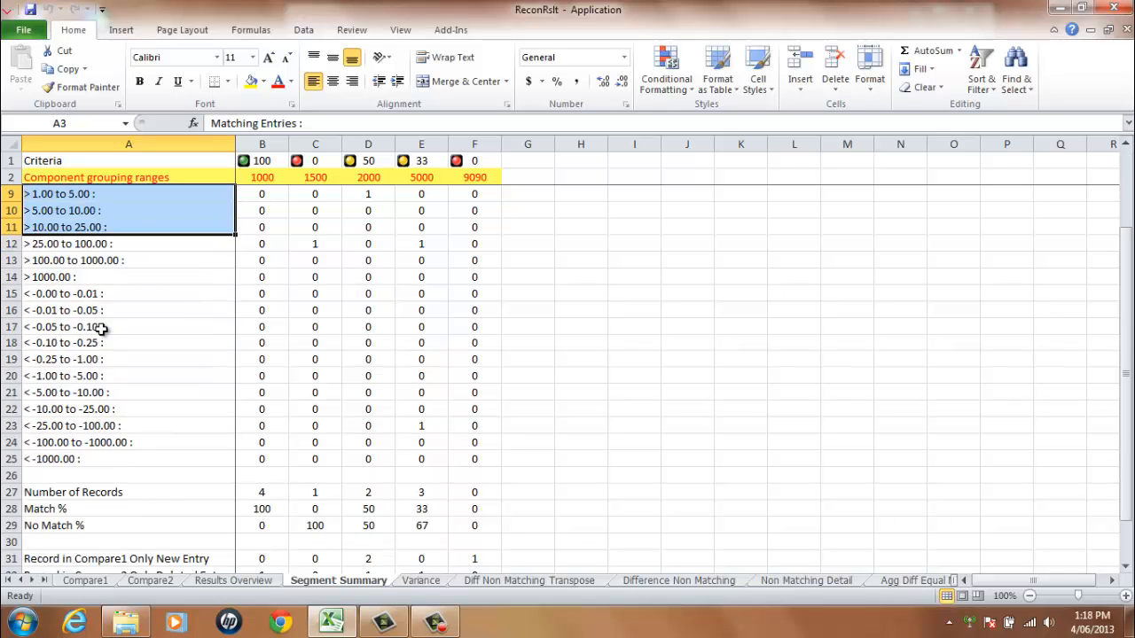
pyautogui.scroll(-1, 102, 329)
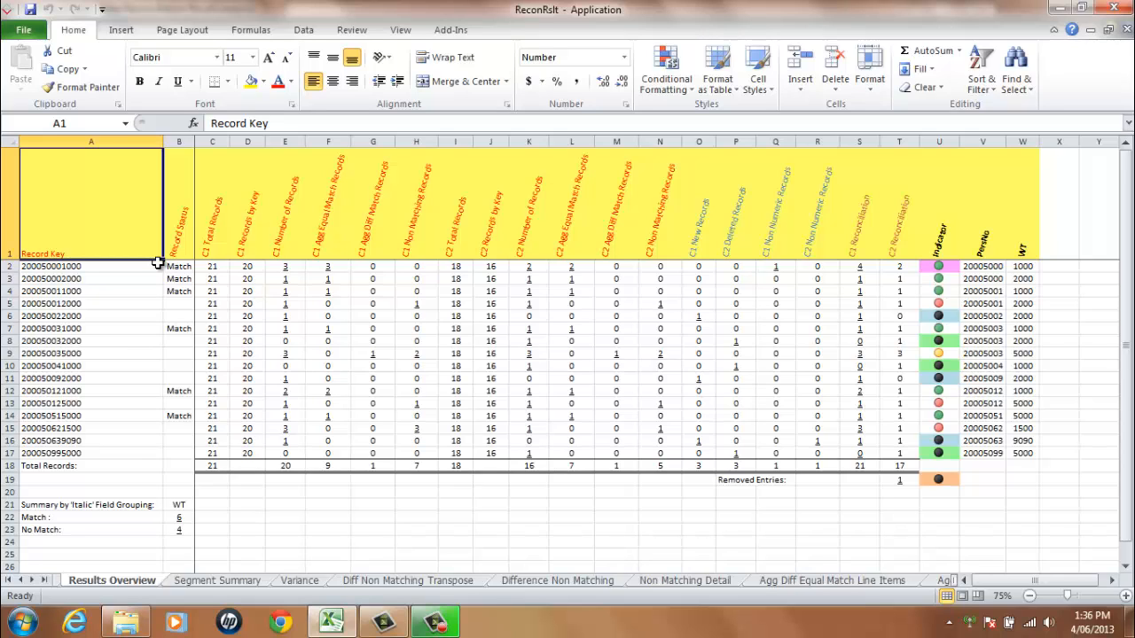
# - Open the C1 Number of Records review for row 12 of Results Overview and examine its highlighted entries in Compare1
pyautogui.click(286, 267)
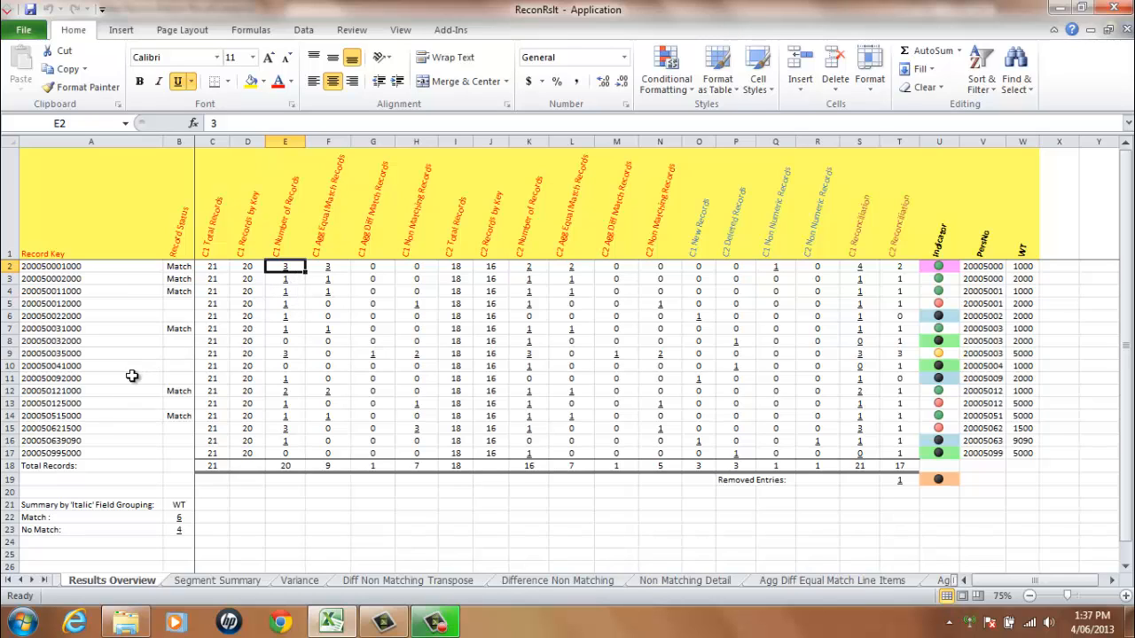
pyautogui.click(285, 392)
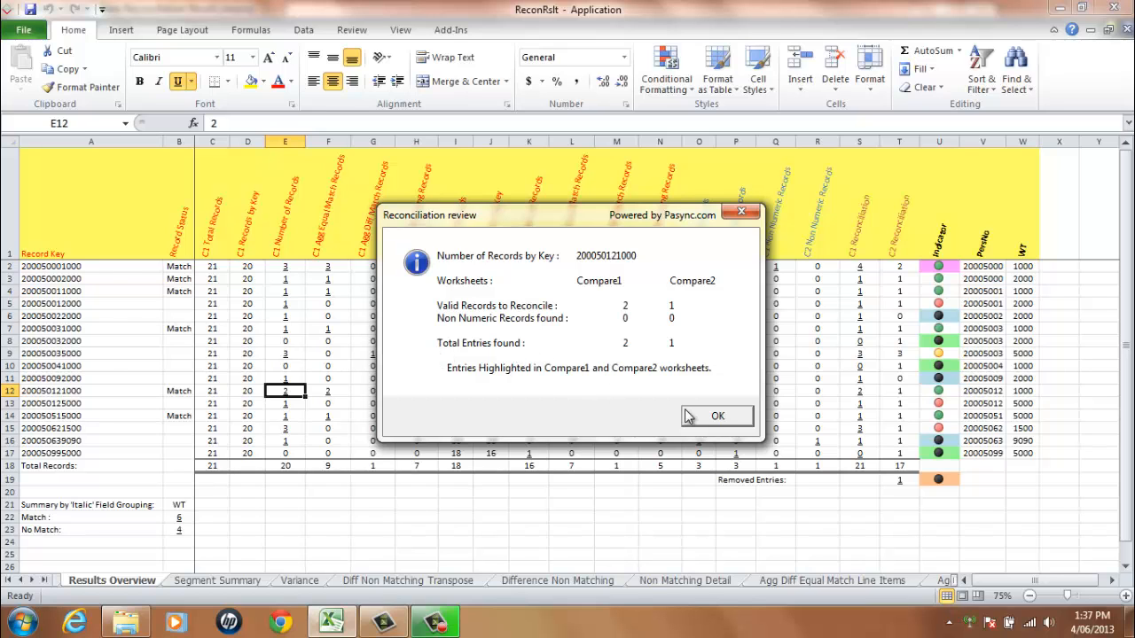
pyautogui.click(710, 417)
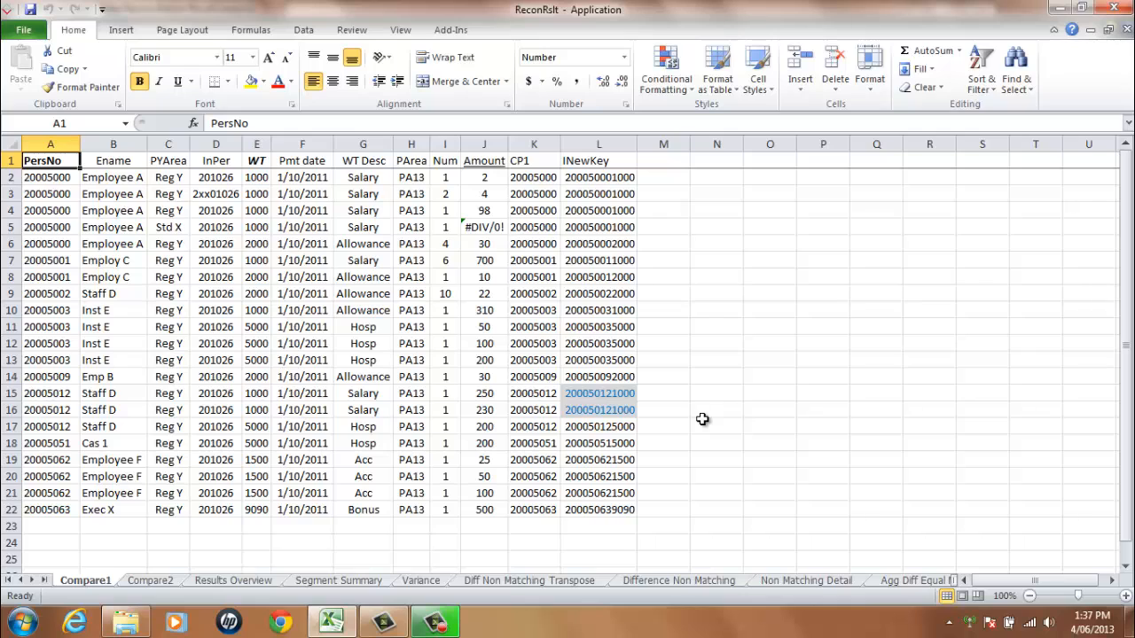
pyautogui.click(613, 390)
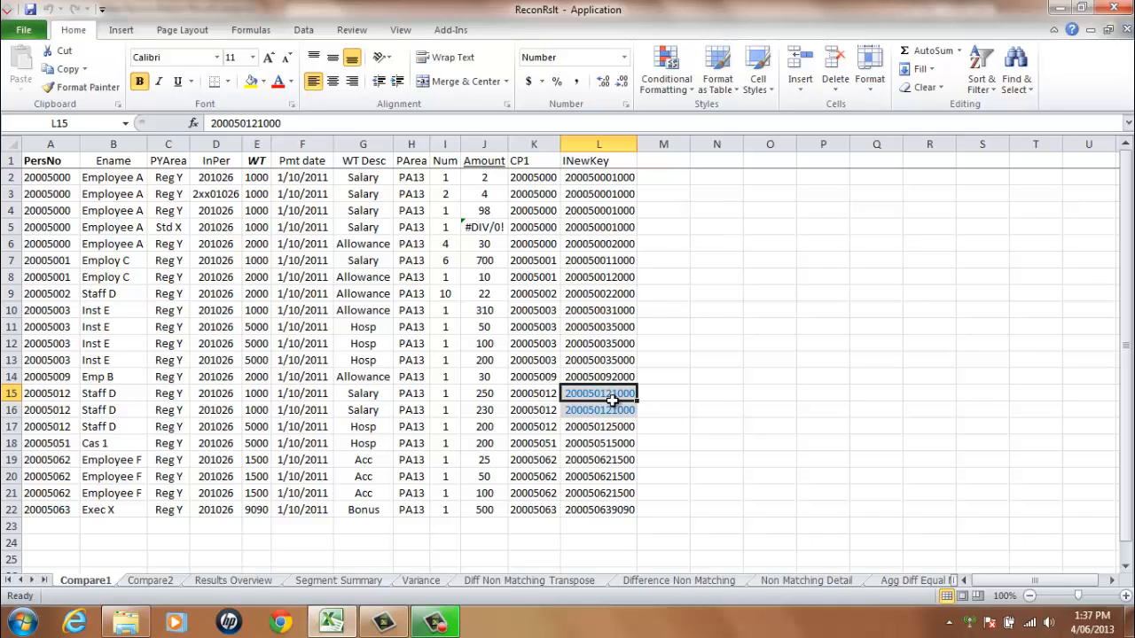
pyautogui.moveTo(612, 401); pyautogui.dragTo(613, 409)
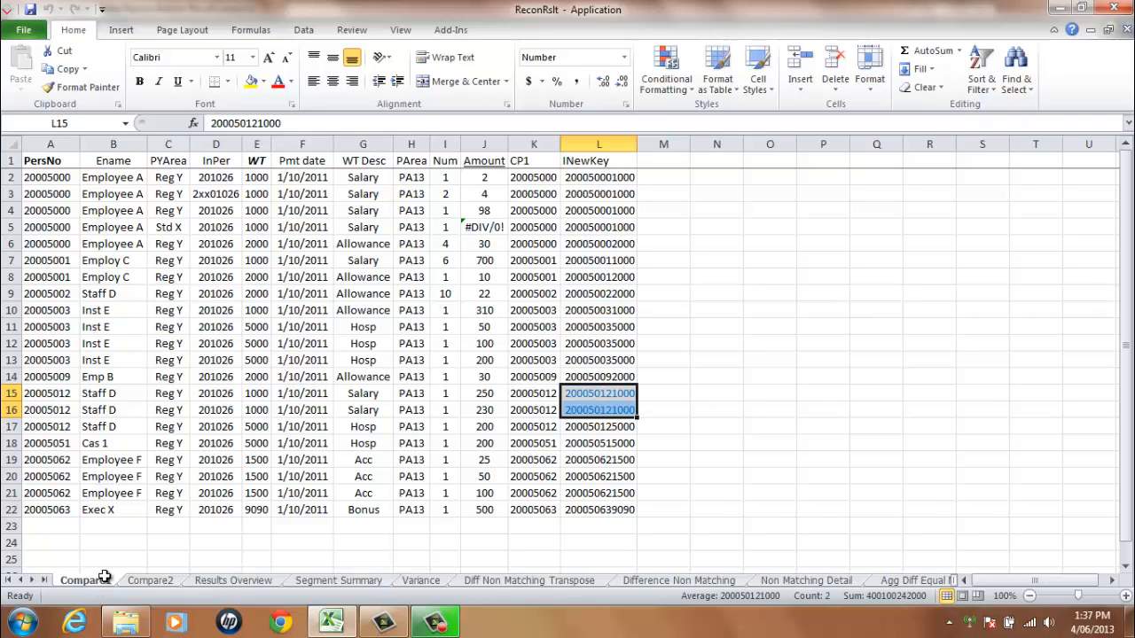
pyautogui.click(516, 393)
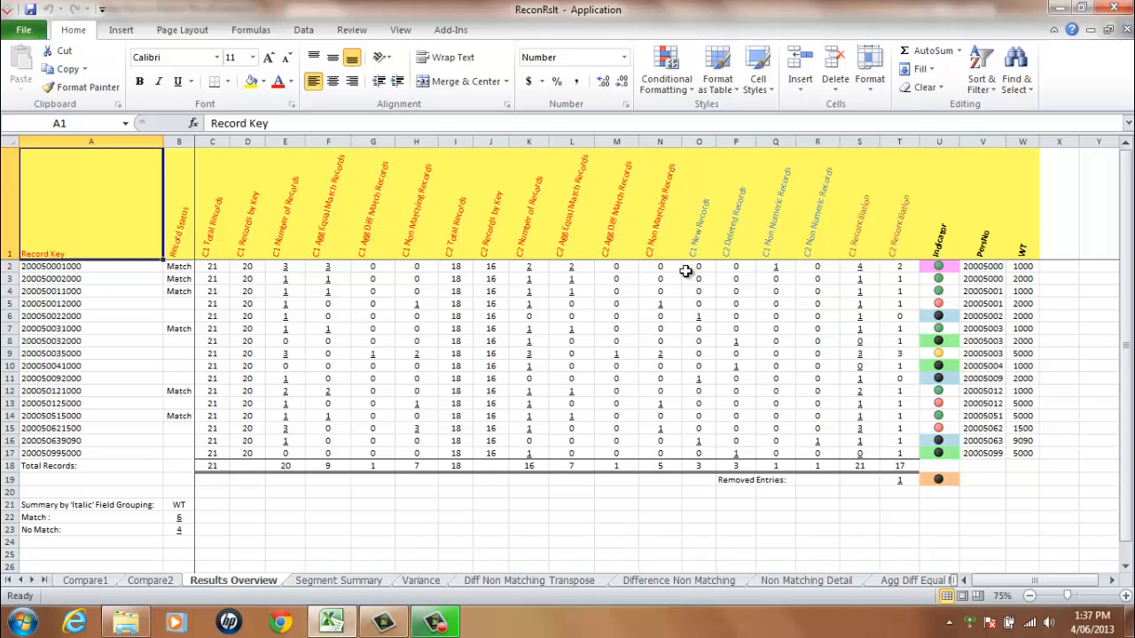
# - Drill into row 2's C1 Non Numeric Records entry and examine its Type, Field, Compare 1 A1 position and cell contents
pyautogui.click(771, 255)
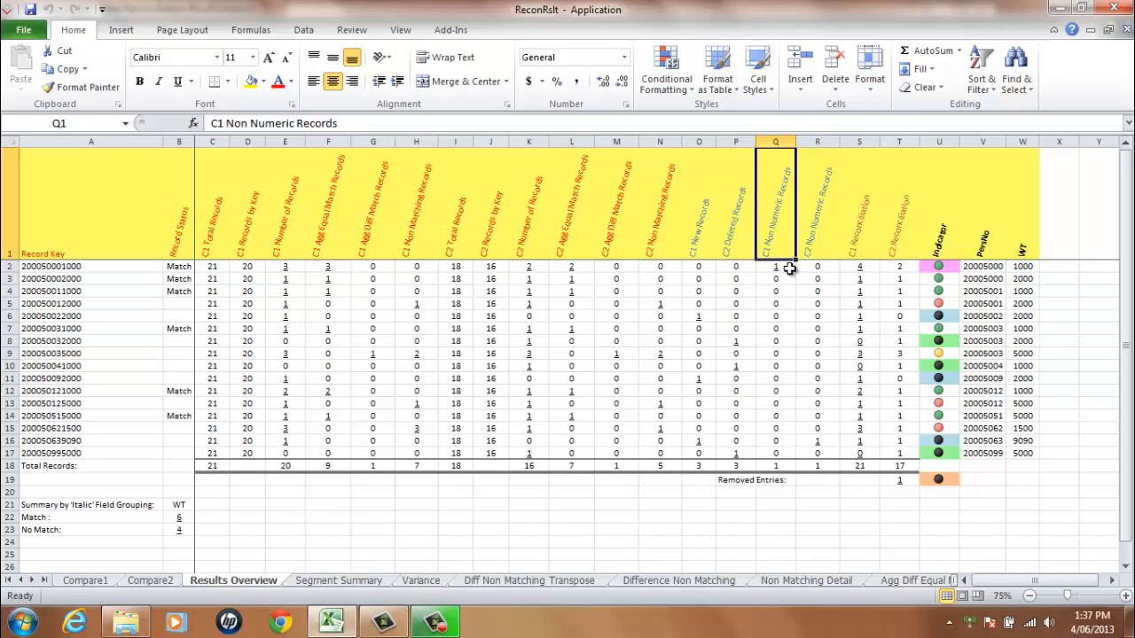
pyautogui.click(775, 267)
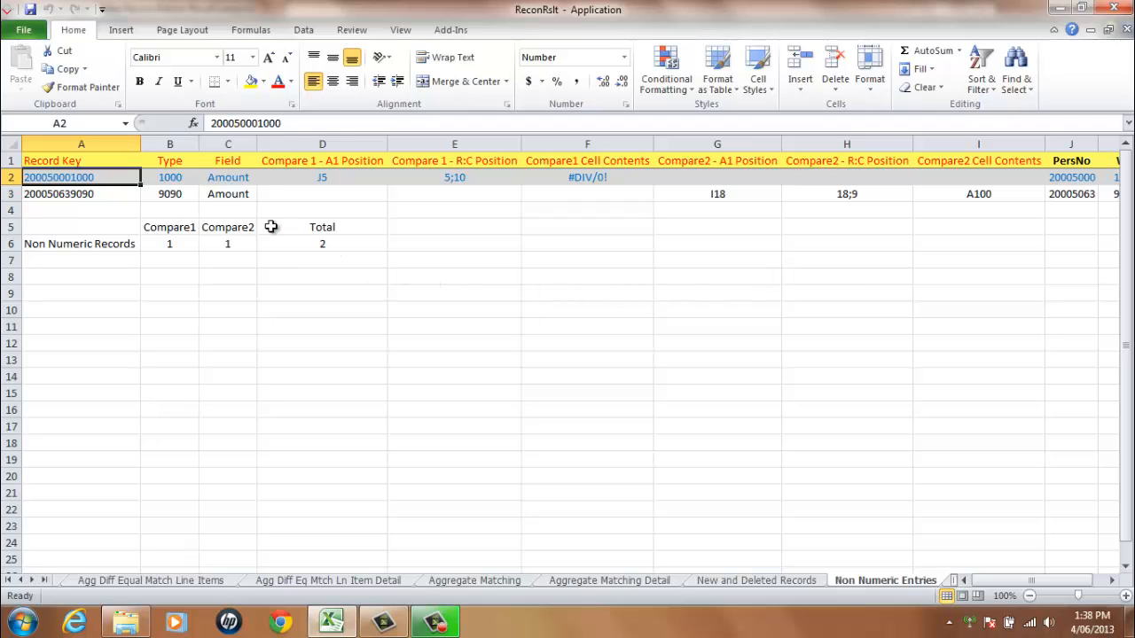
pyautogui.click(168, 177)
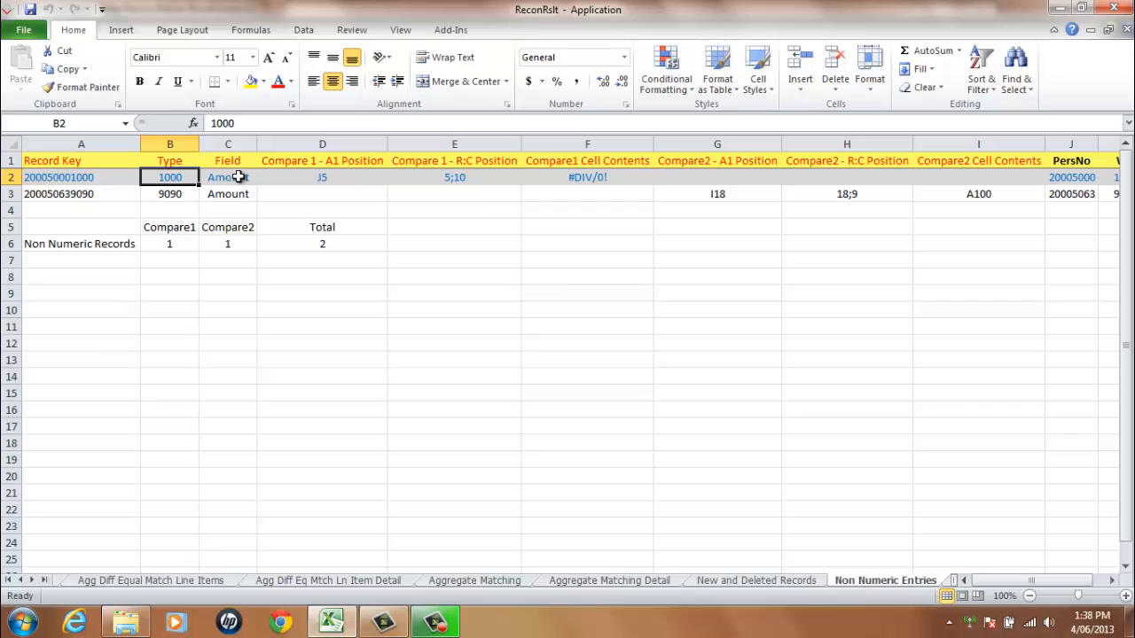
pyautogui.click(238, 177)
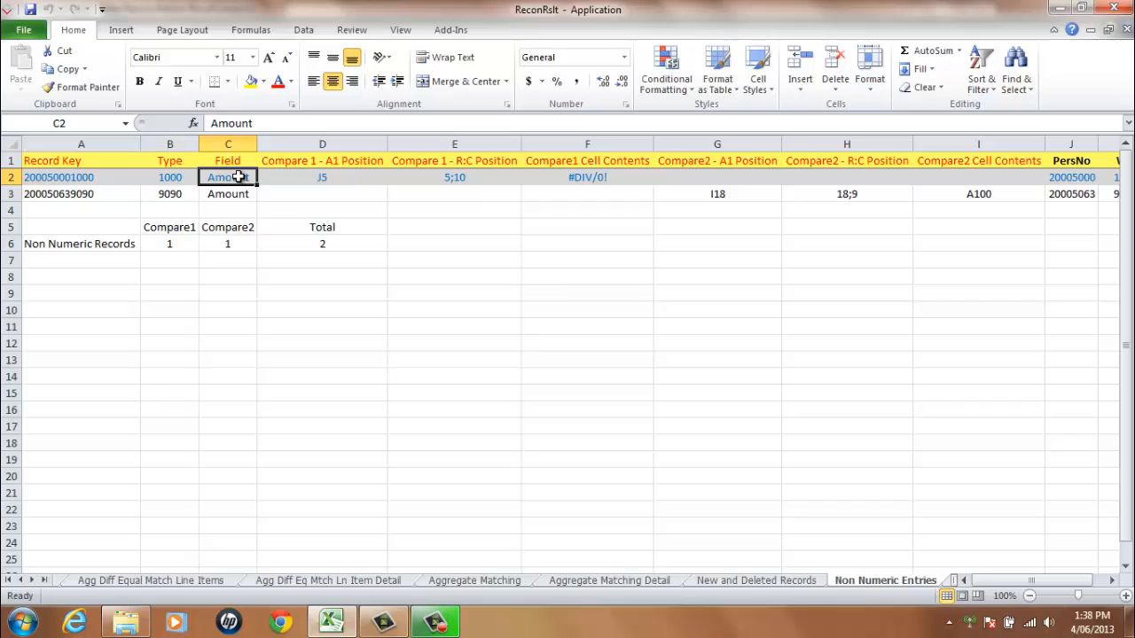
pyautogui.click(333, 179)
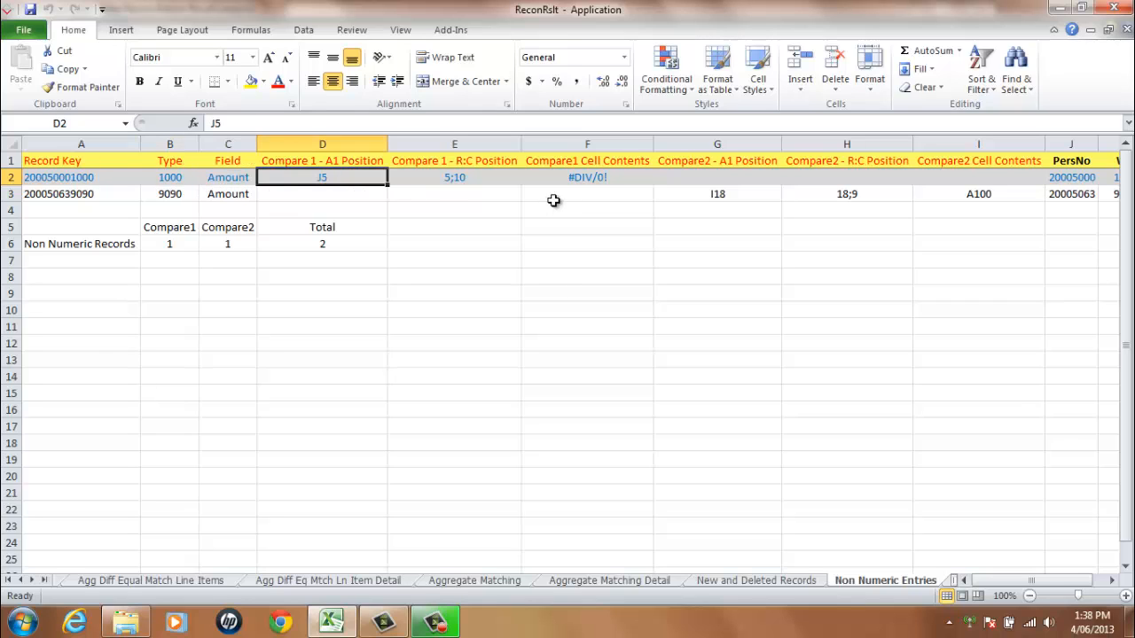
pyautogui.click(599, 178)
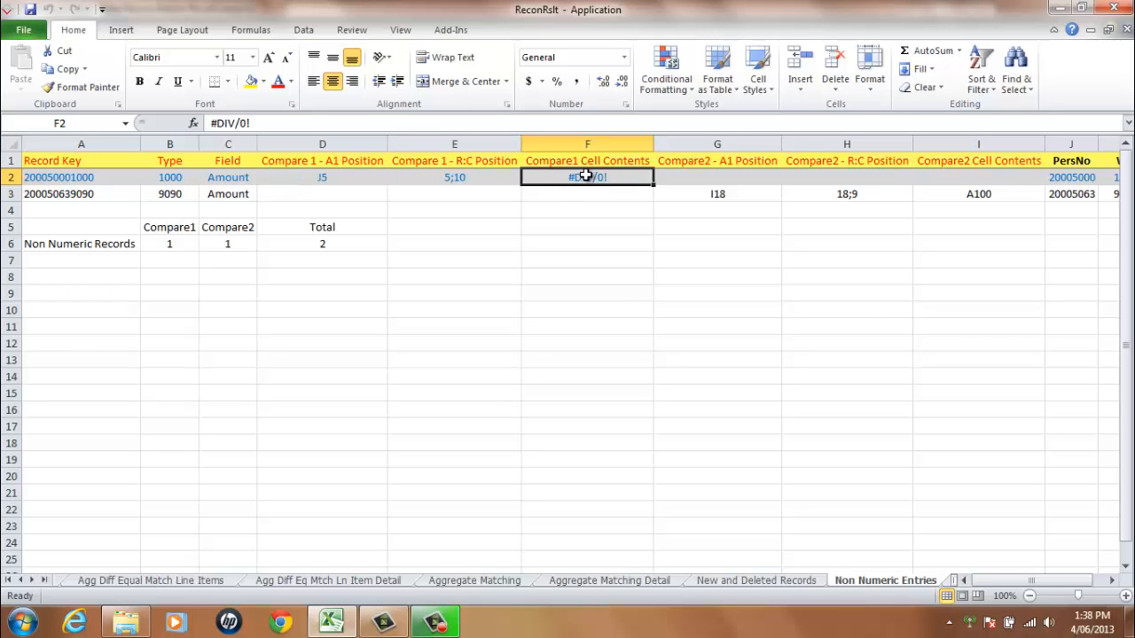
pyautogui.doubleClick(585, 177)
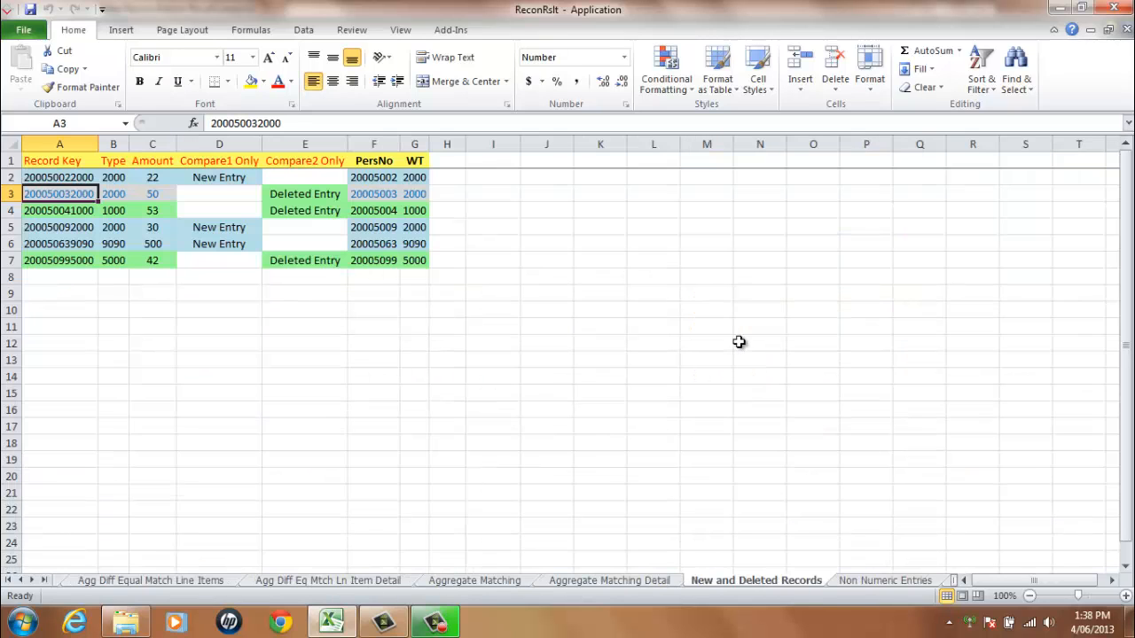
# - Examine the Compare2 Only deleted entries on the New and Deleted Records sheet and return to Results Overview
pyautogui.click(305, 202)
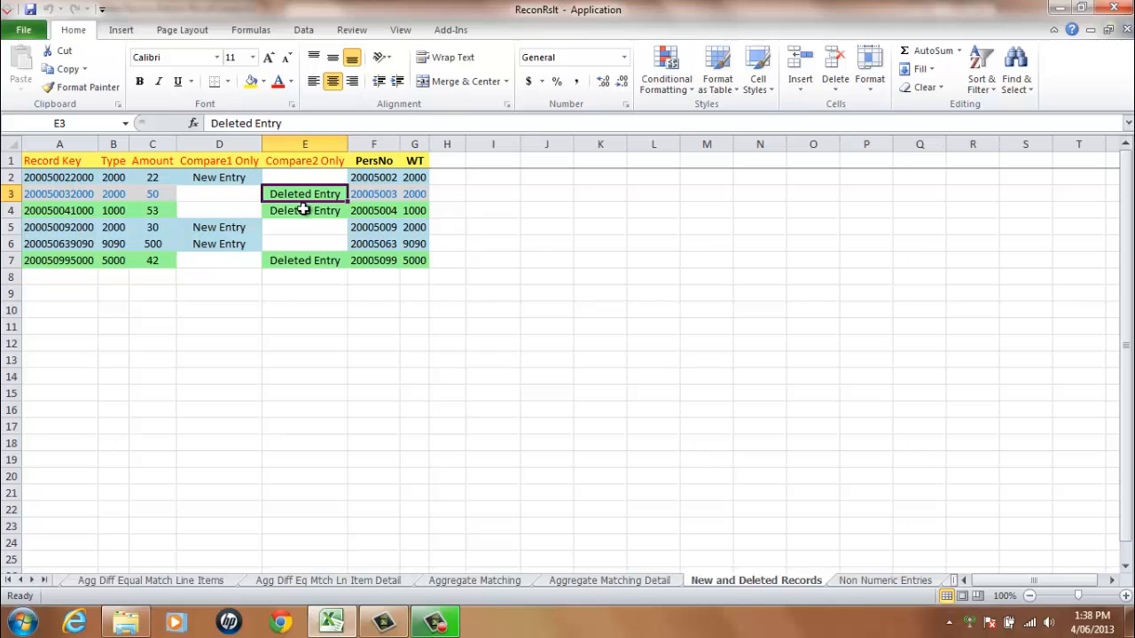
pyautogui.click(304, 209)
pyautogui.click(286, 258)
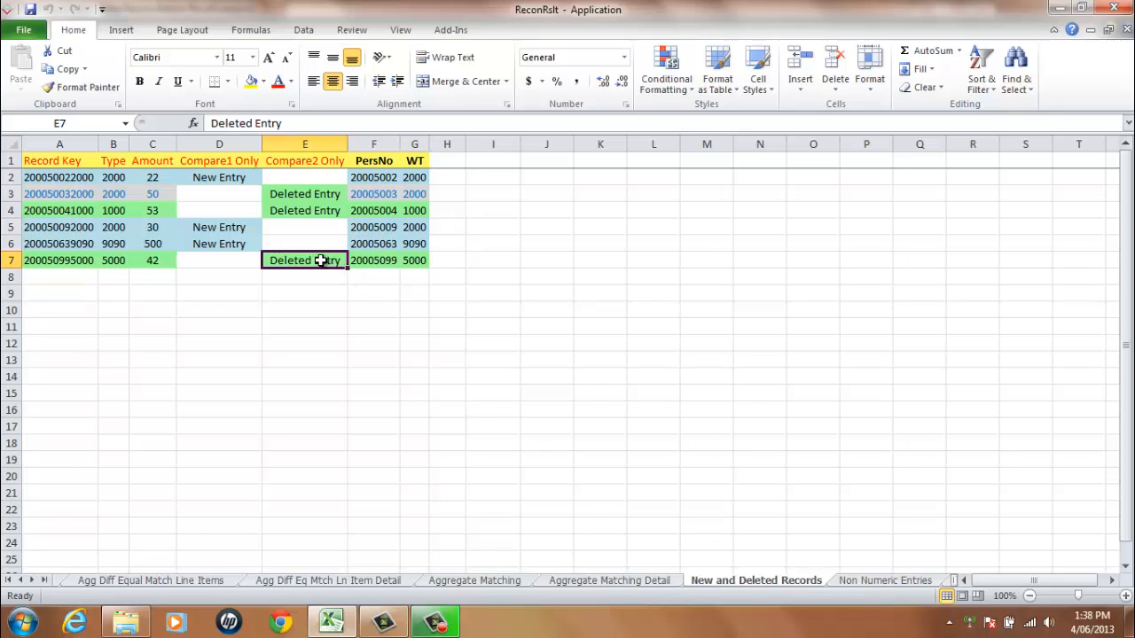
pyautogui.click(319, 261)
# - Examine the No Match Value Occurrences listed on the Occurrences sheet and drill into the first one
pyautogui.click(44, 580)
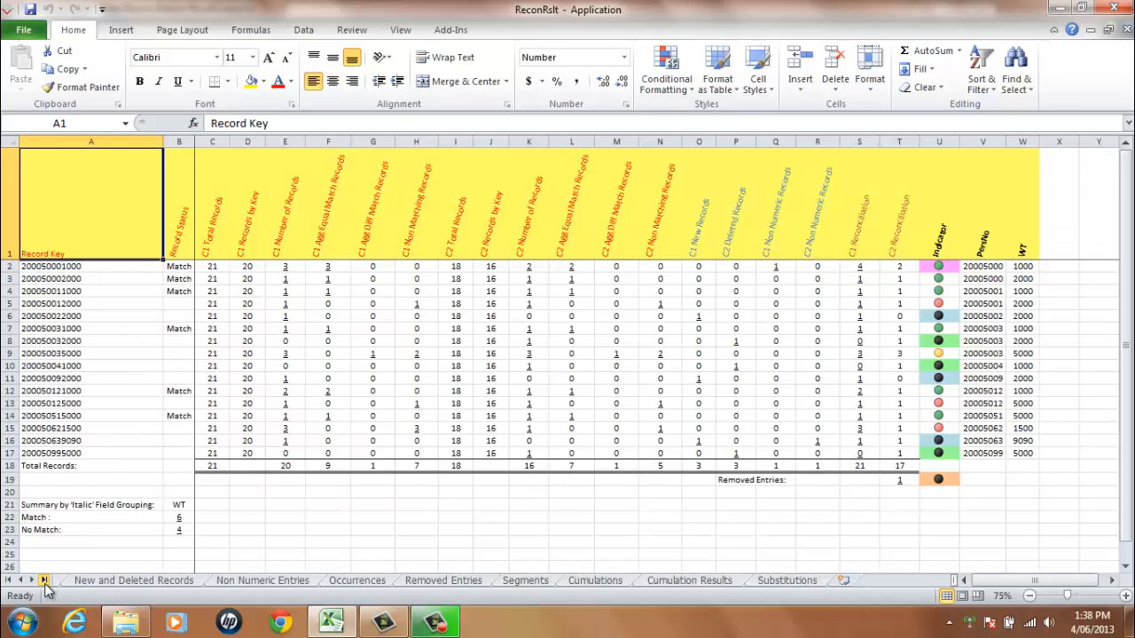
pyautogui.click(374, 585)
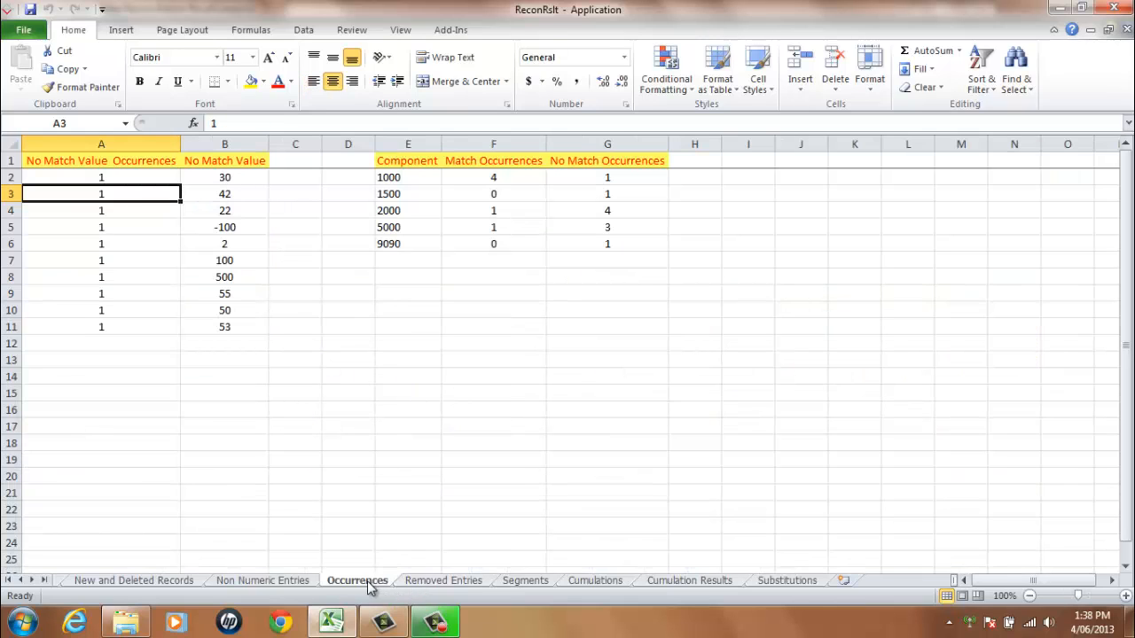
pyautogui.click(121, 156)
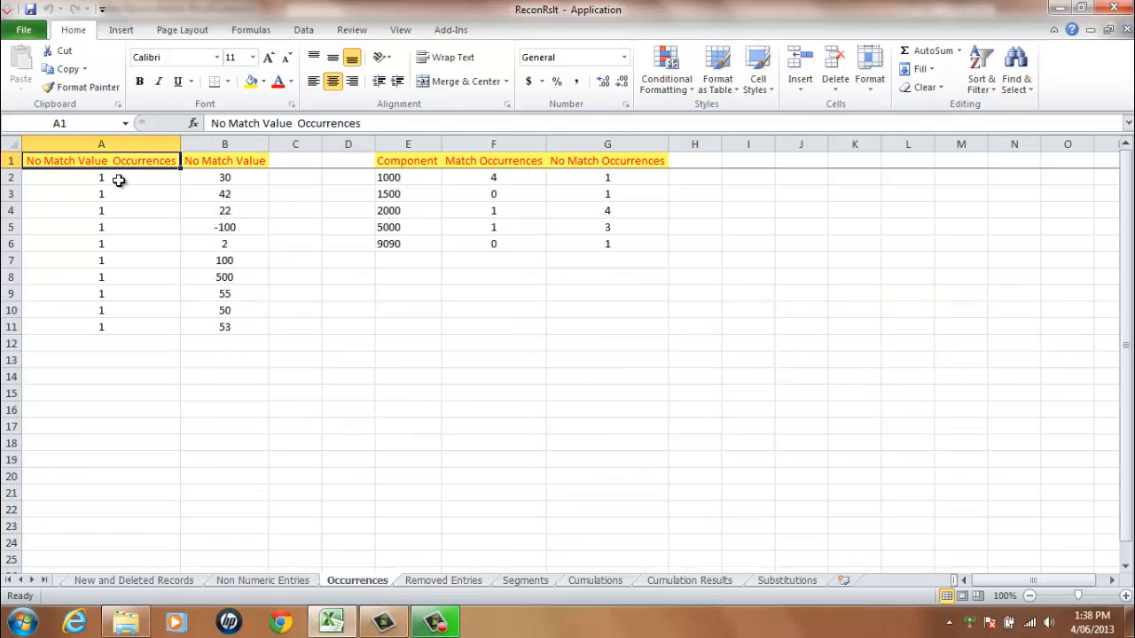
pyautogui.moveTo(116, 180); pyautogui.dragTo(113, 274)
pyautogui.moveTo(114, 319); pyautogui.dragTo(115, 325)
pyautogui.click(104, 176)
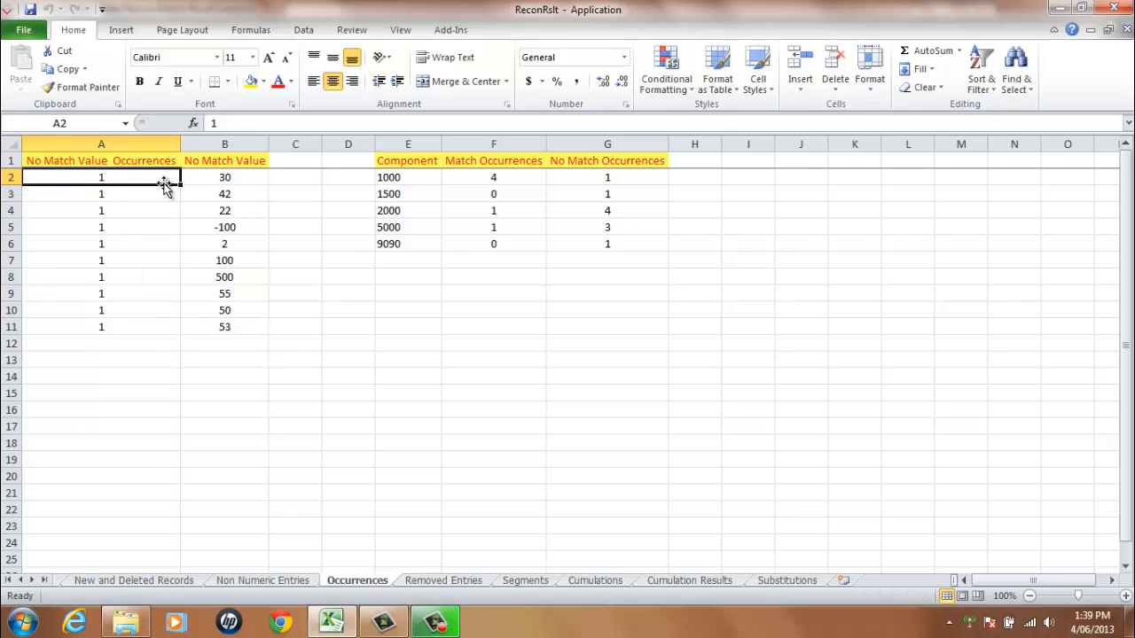
pyautogui.doubleClick(157, 180)
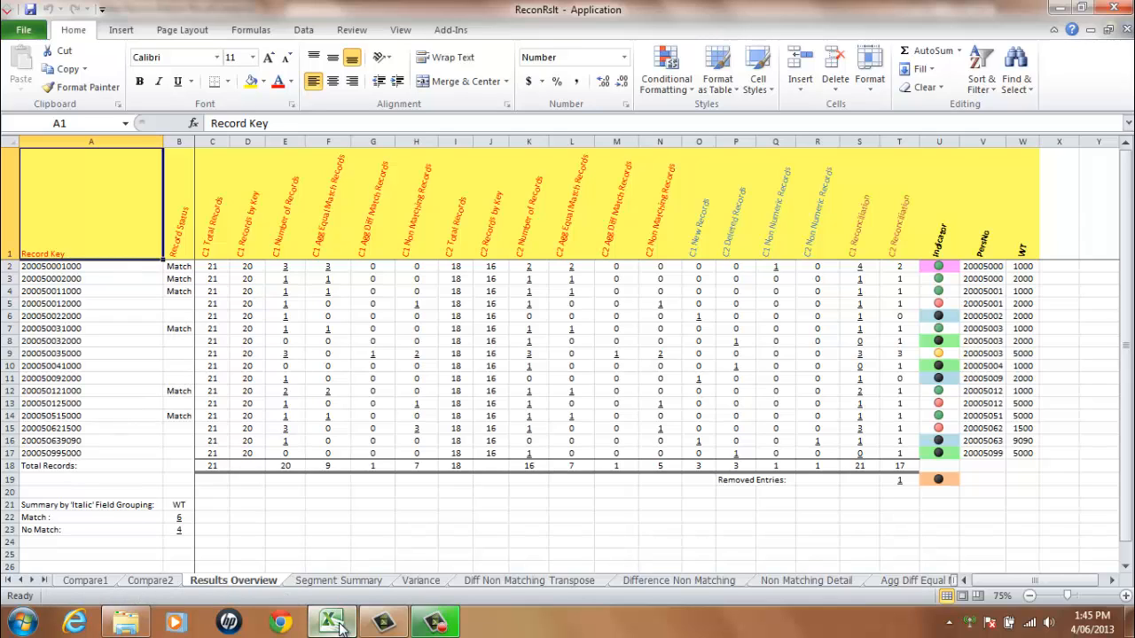
# - Look through the Variance, Diff Non Matching Transpose and Occurrences sheets, and bring the workbook's first sheets back within reach
pyautogui.click(418, 580)
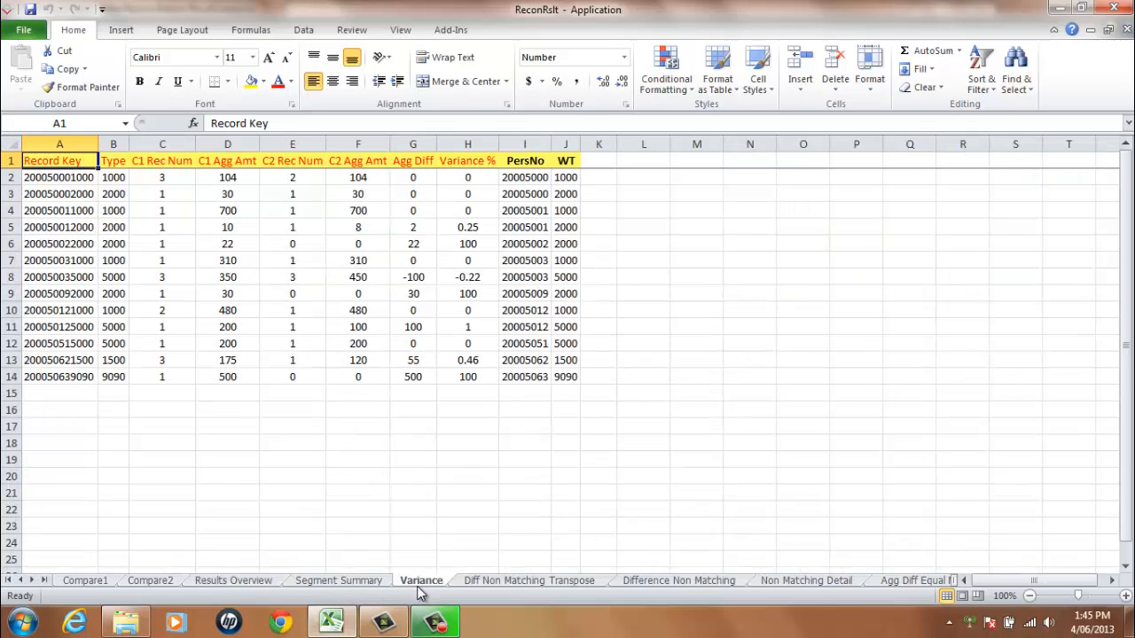
pyautogui.click(483, 582)
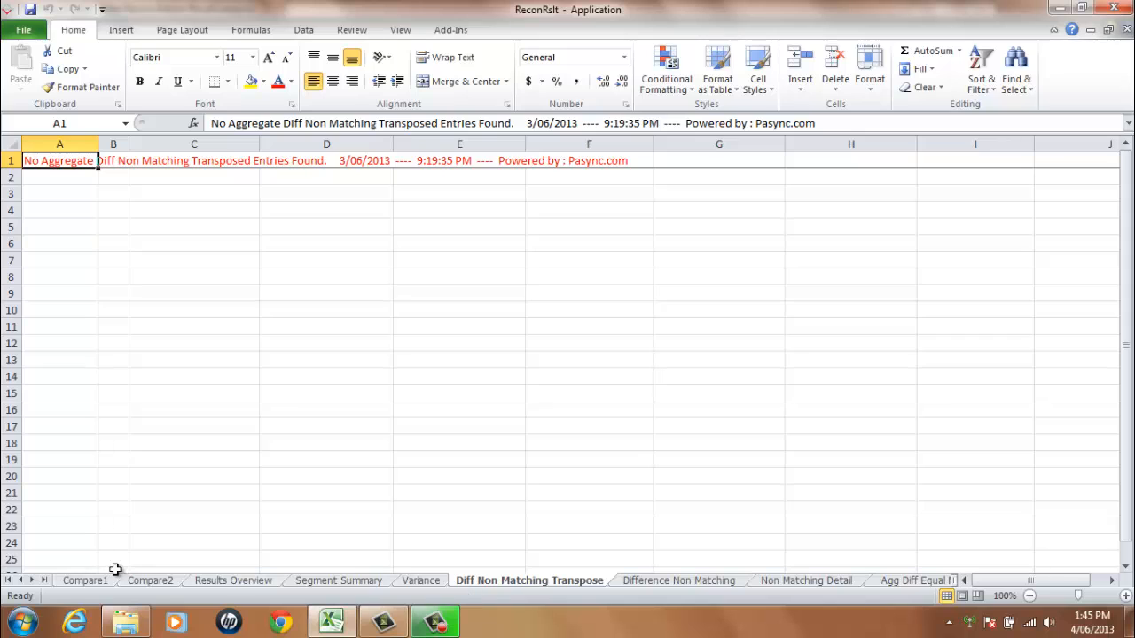
pyautogui.click(43, 579)
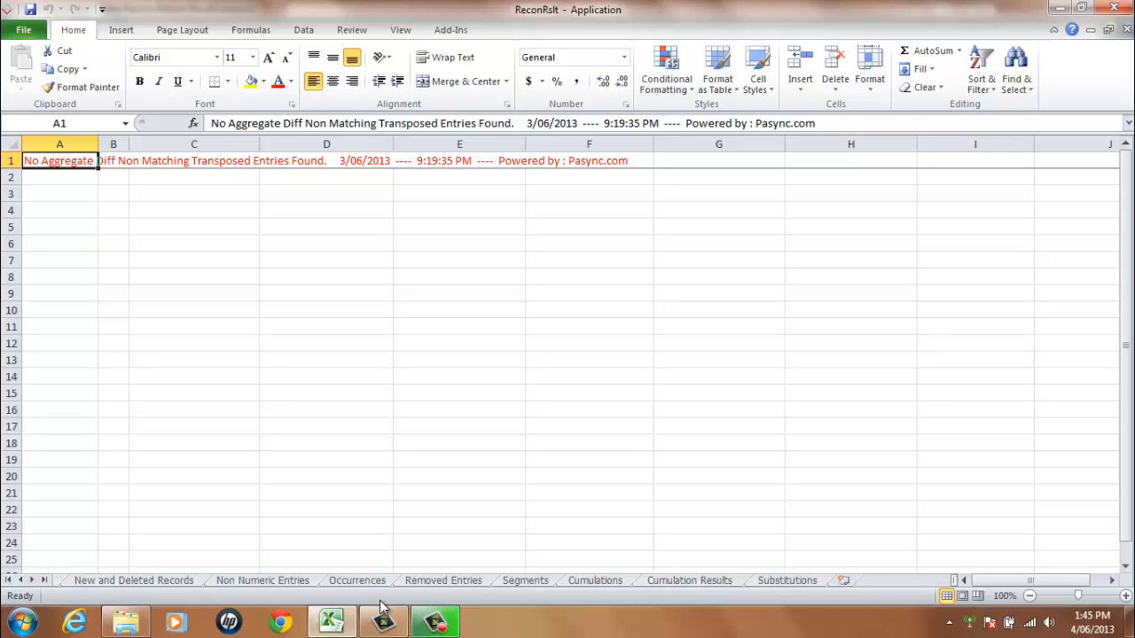
pyautogui.click(359, 581)
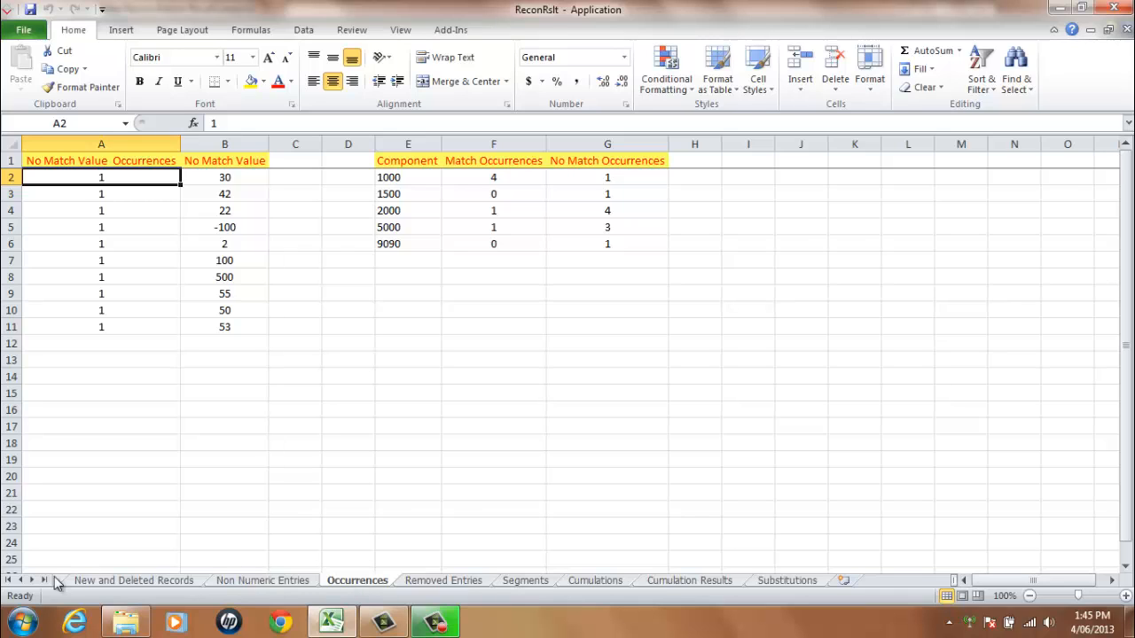
pyautogui.click(9, 580)
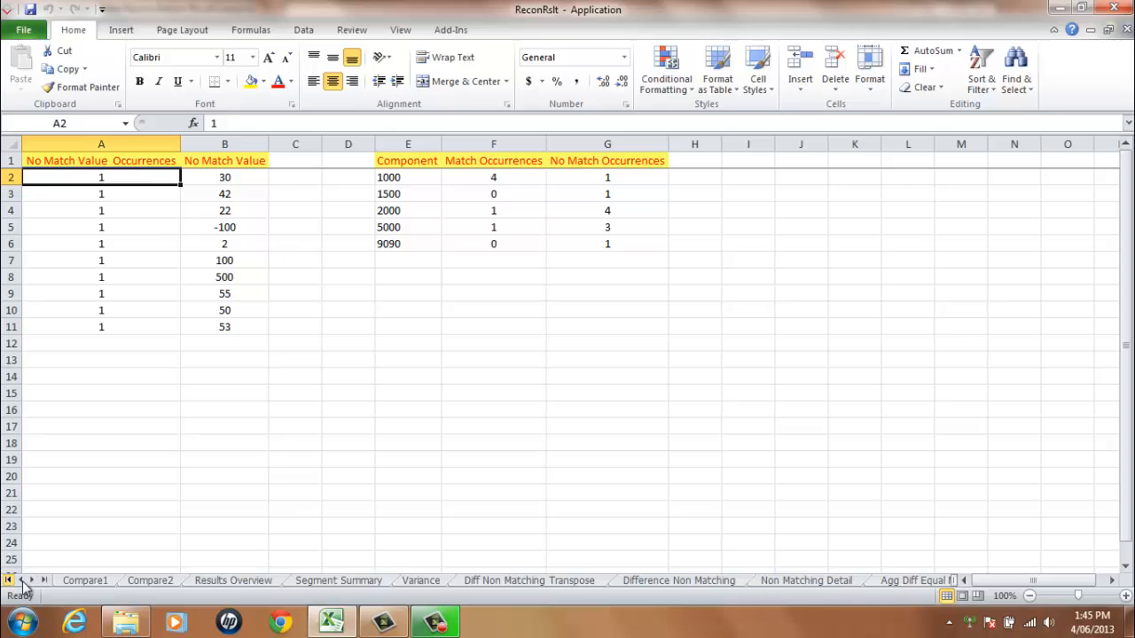
# - Compare the Compare1 and Compare2 data sheets, checking the PersNo and PYArea column headers
pyautogui.click(86, 581)
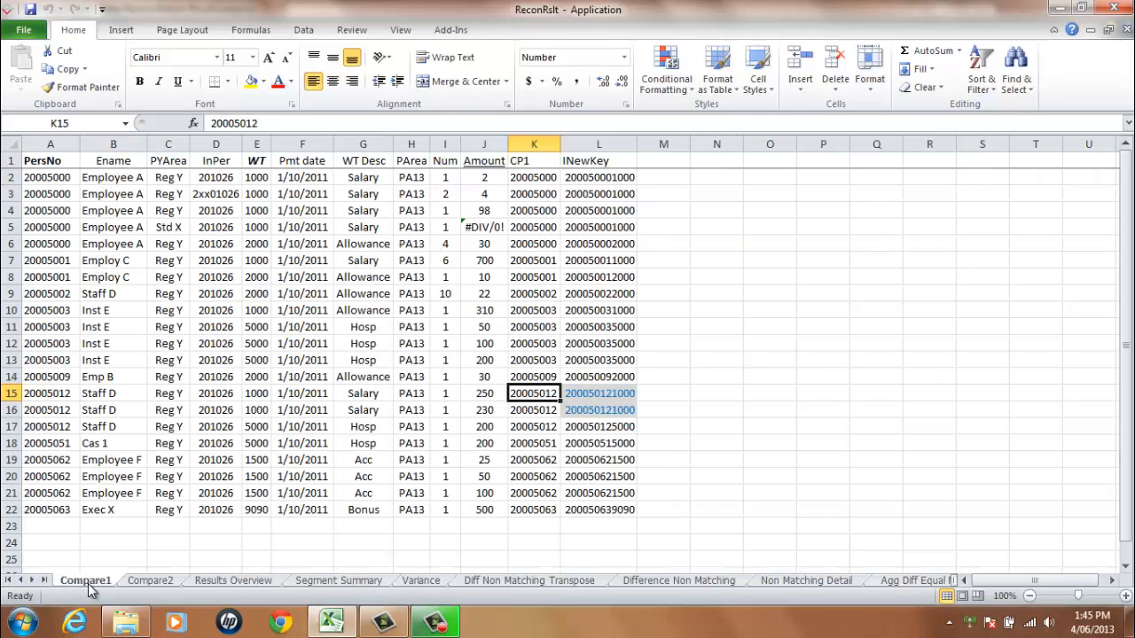
pyautogui.click(151, 581)
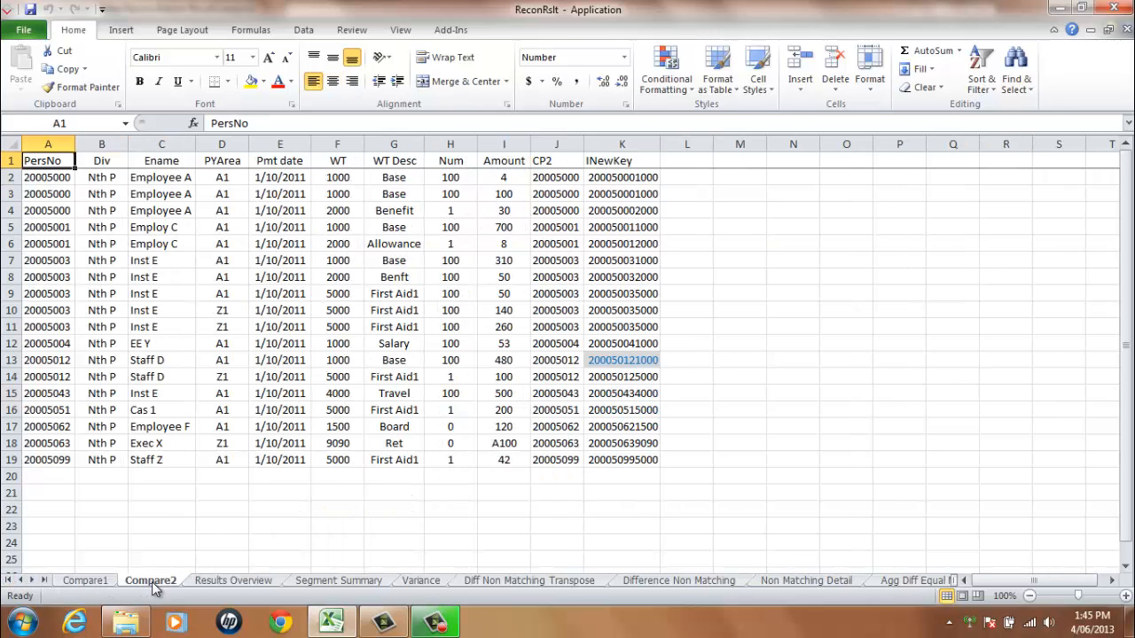
pyautogui.click(85, 582)
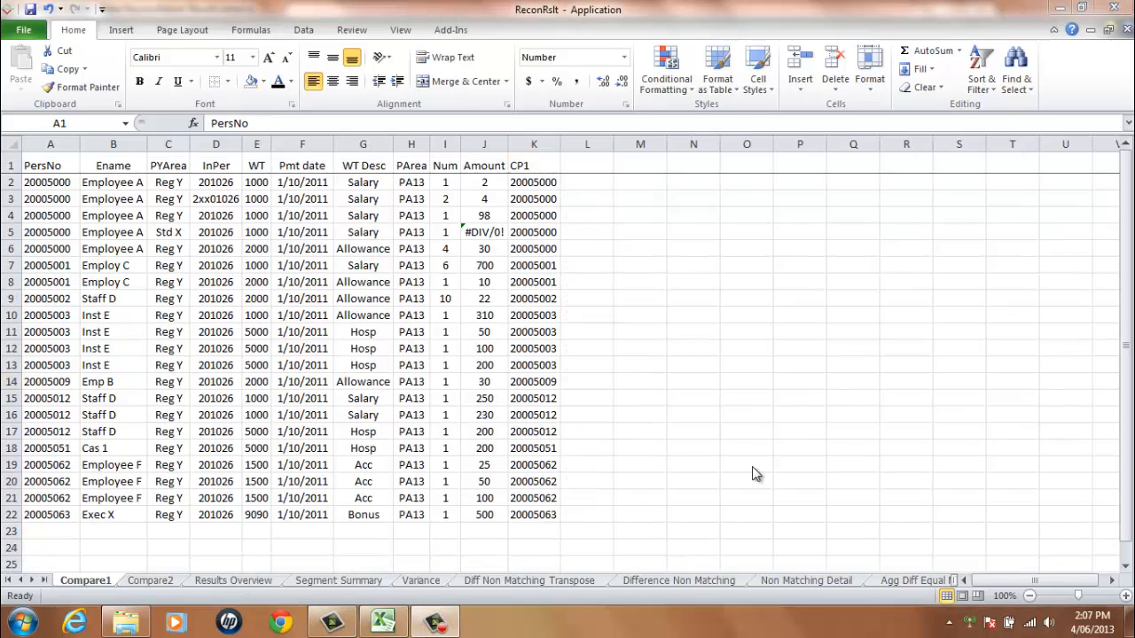
pyautogui.click(44, 160)
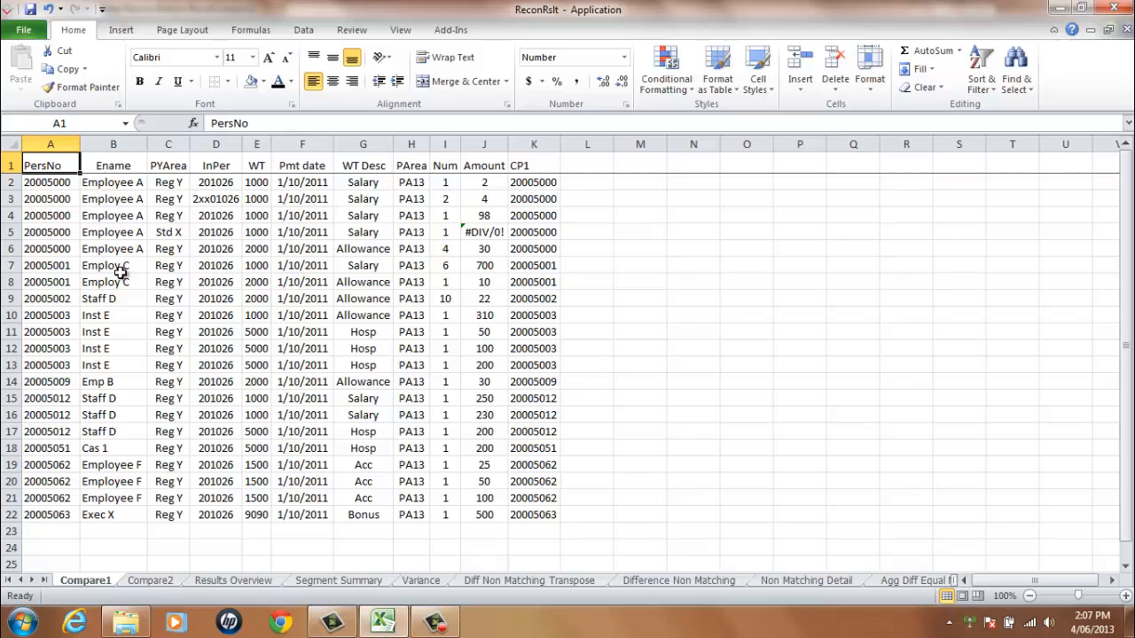
pyautogui.click(148, 582)
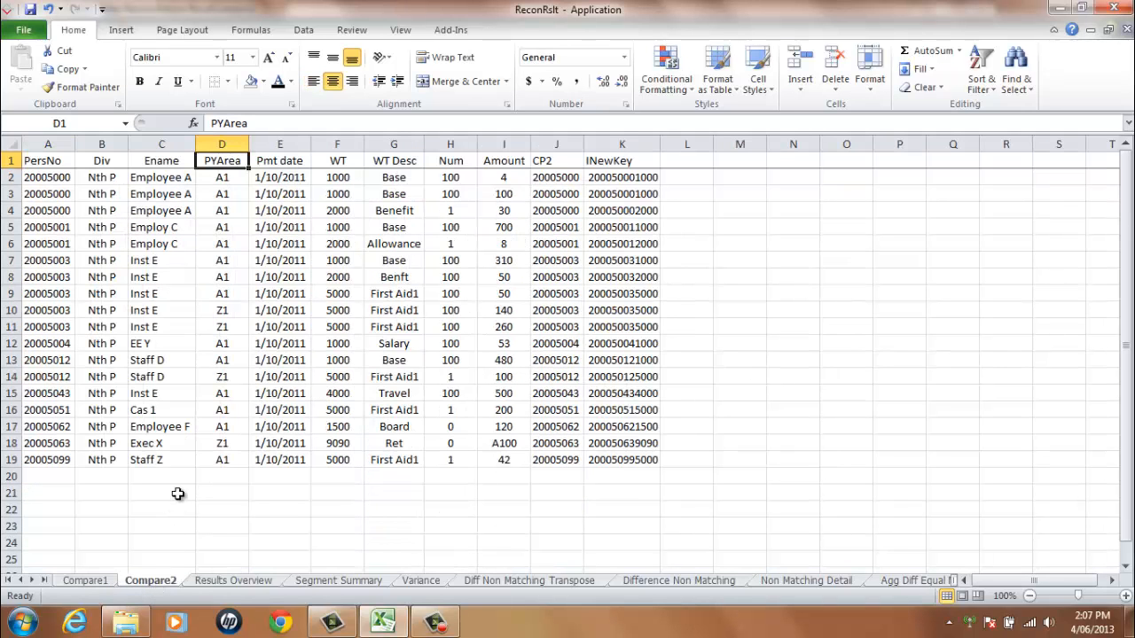
pyautogui.click(58, 161)
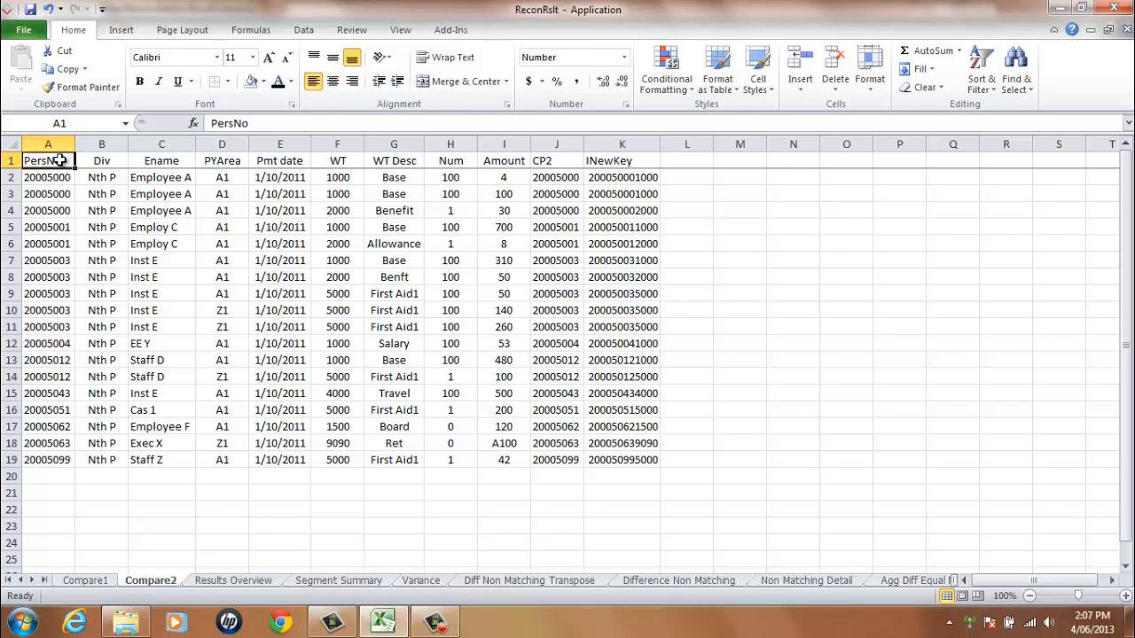
pyautogui.click(233, 161)
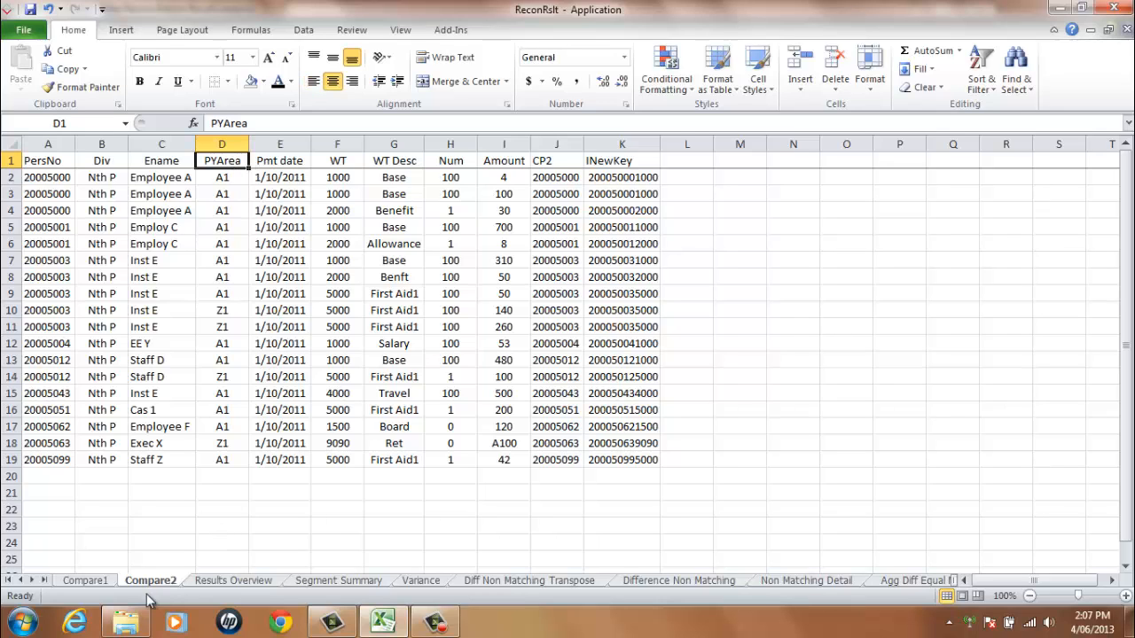
# - Mark the PYArea header cell C1 on the Compare1 sheet with outside borders
pyautogui.click(99, 583)
pyautogui.click(174, 166)
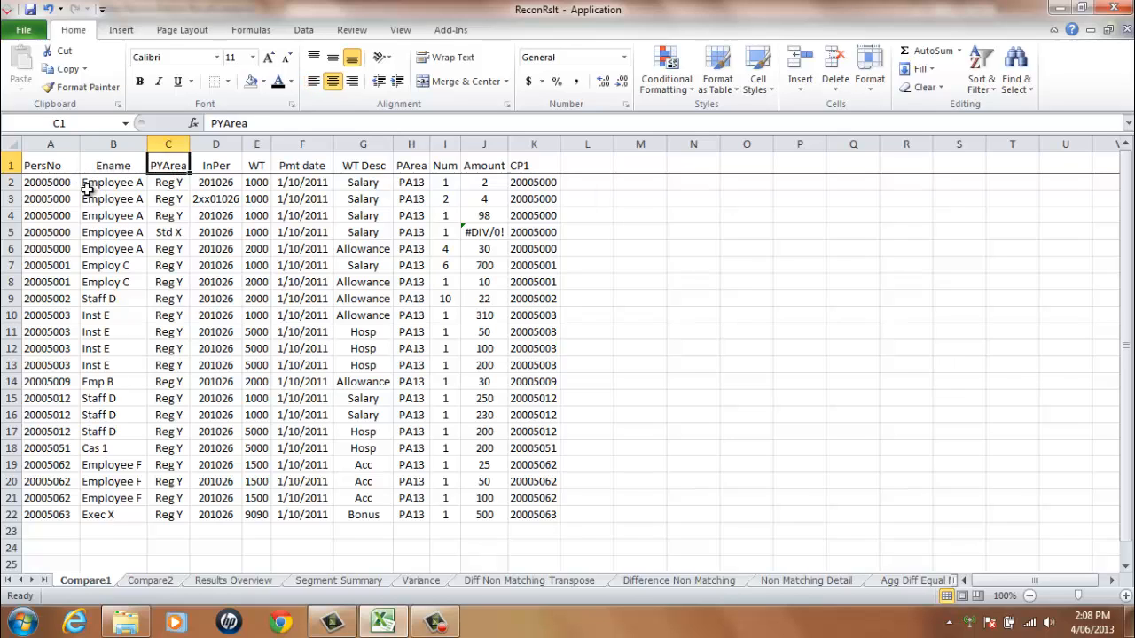
pyautogui.click(49, 165)
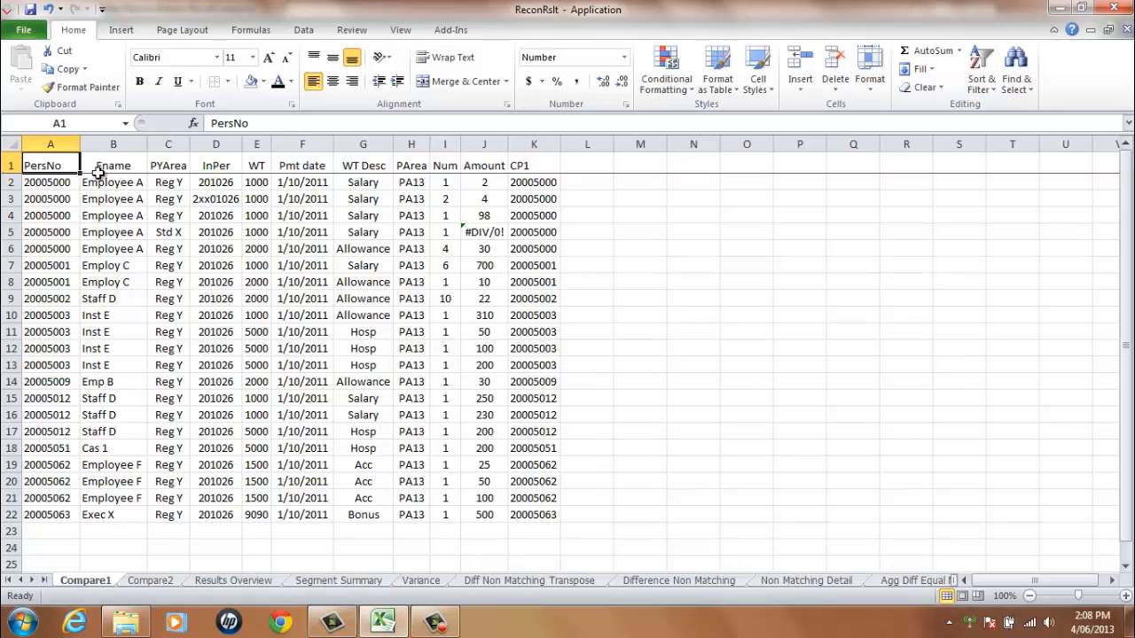
pyautogui.click(168, 168)
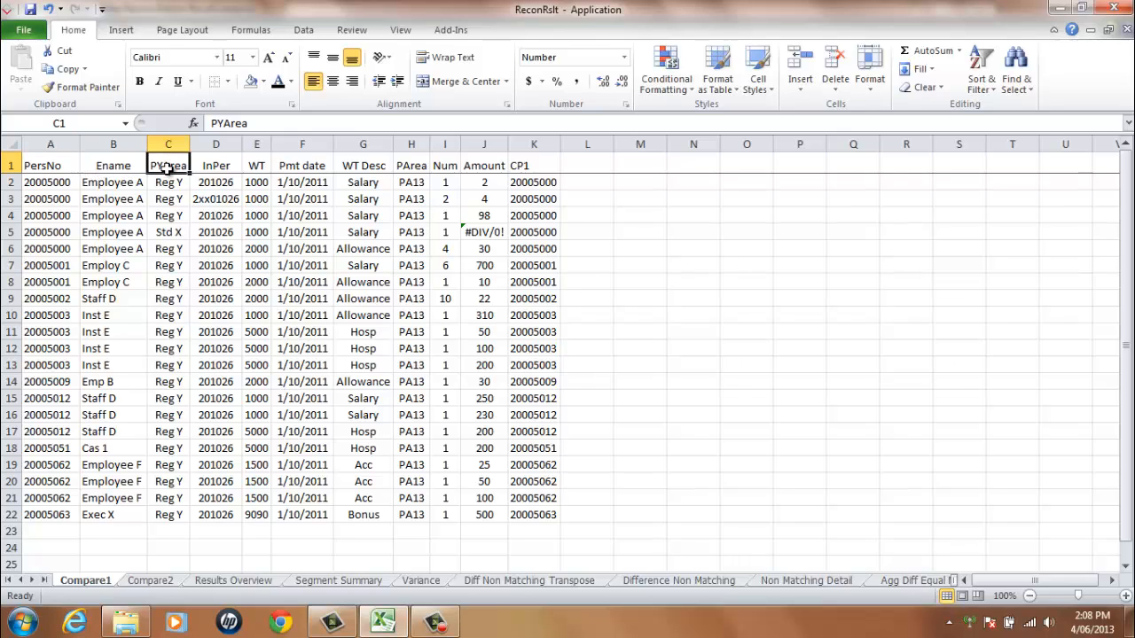
pyautogui.click(230, 83)
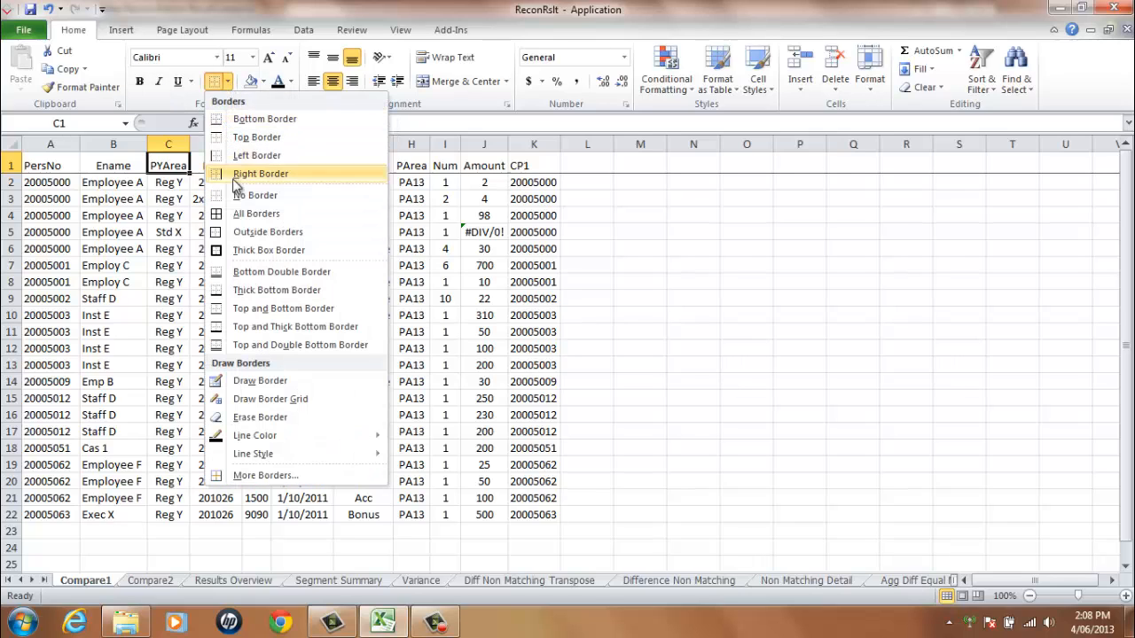
pyautogui.click(255, 231)
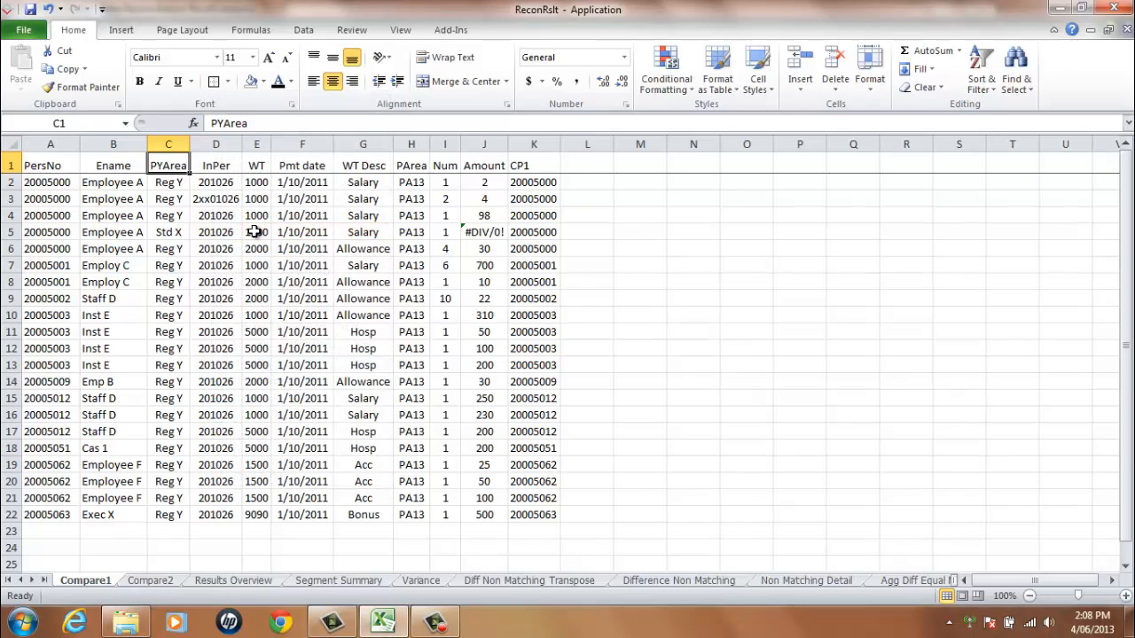
pyautogui.click(181, 198)
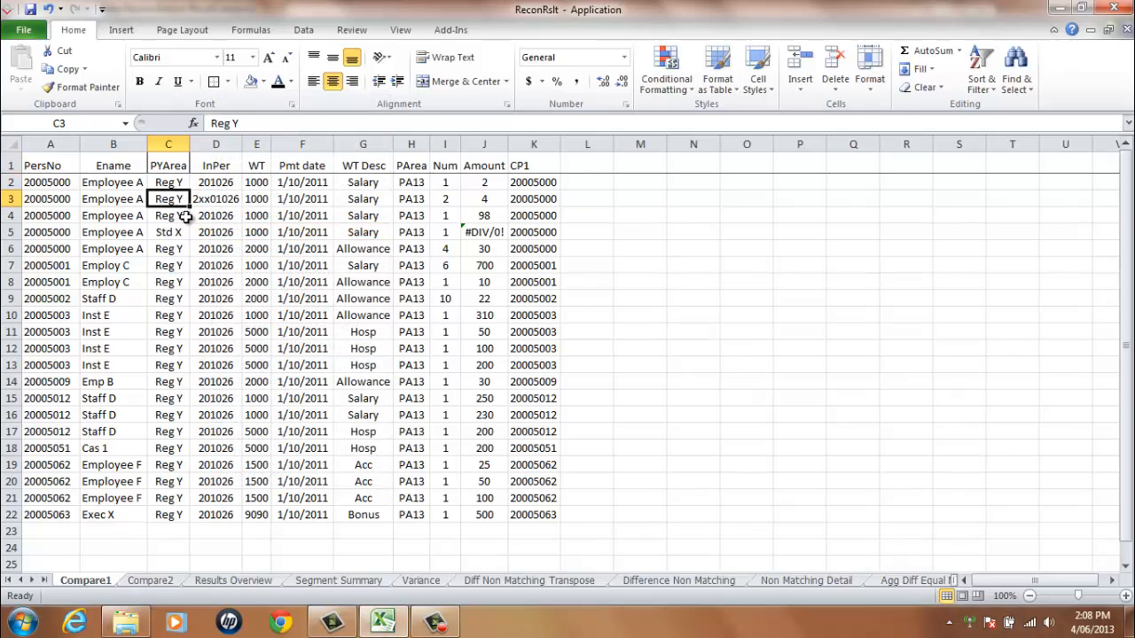
# - On the Substitutions sheet, enter Z1 as the From/Previous value and L9 as the To/Current value in row 2
pyautogui.click(44, 580)
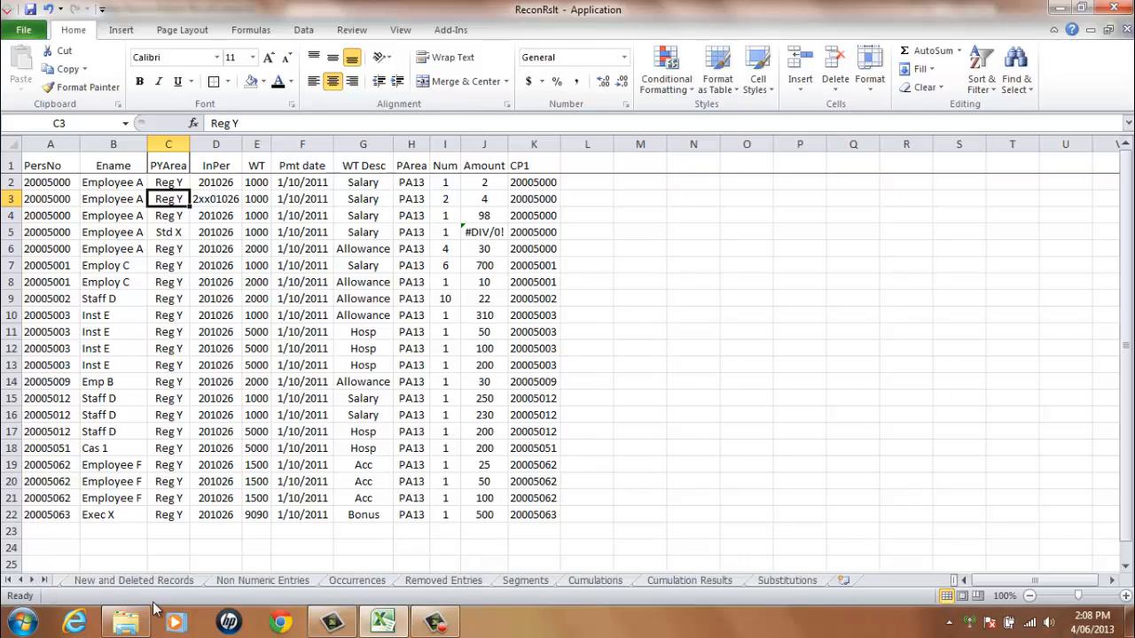
pyautogui.click(778, 581)
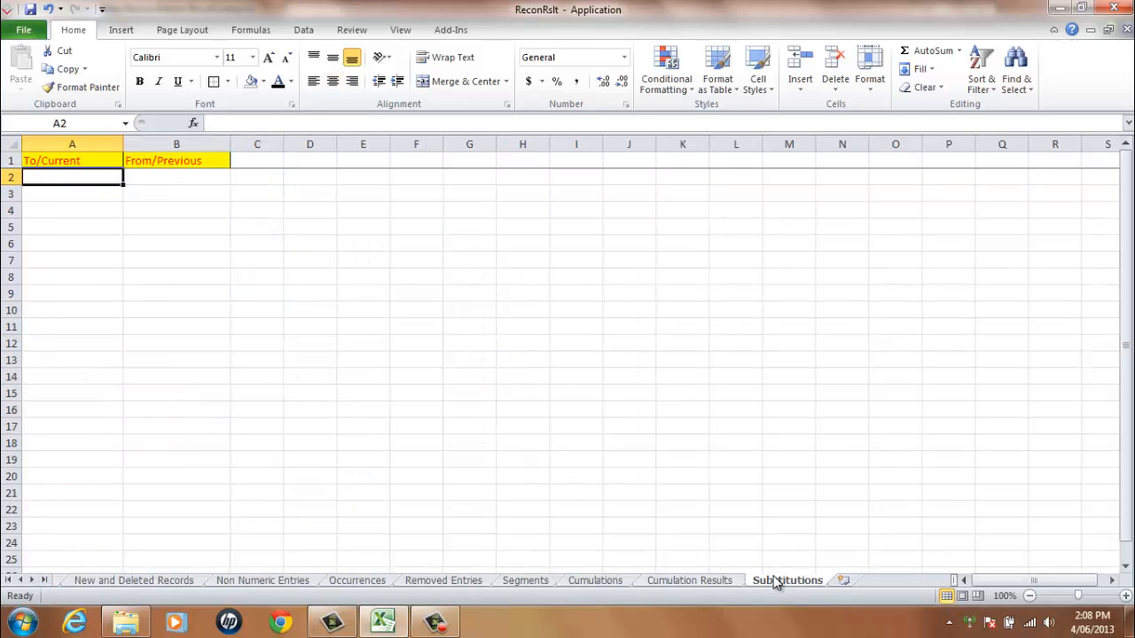
pyautogui.click(189, 178)
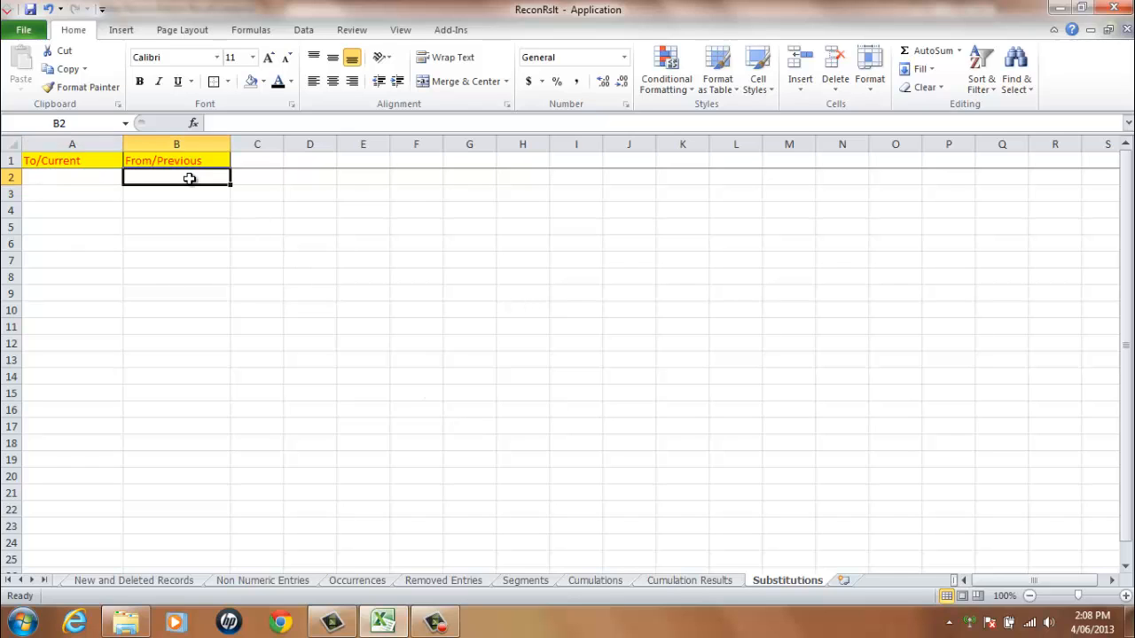
pyautogui.write('Z1')
pyautogui.click(86, 180)
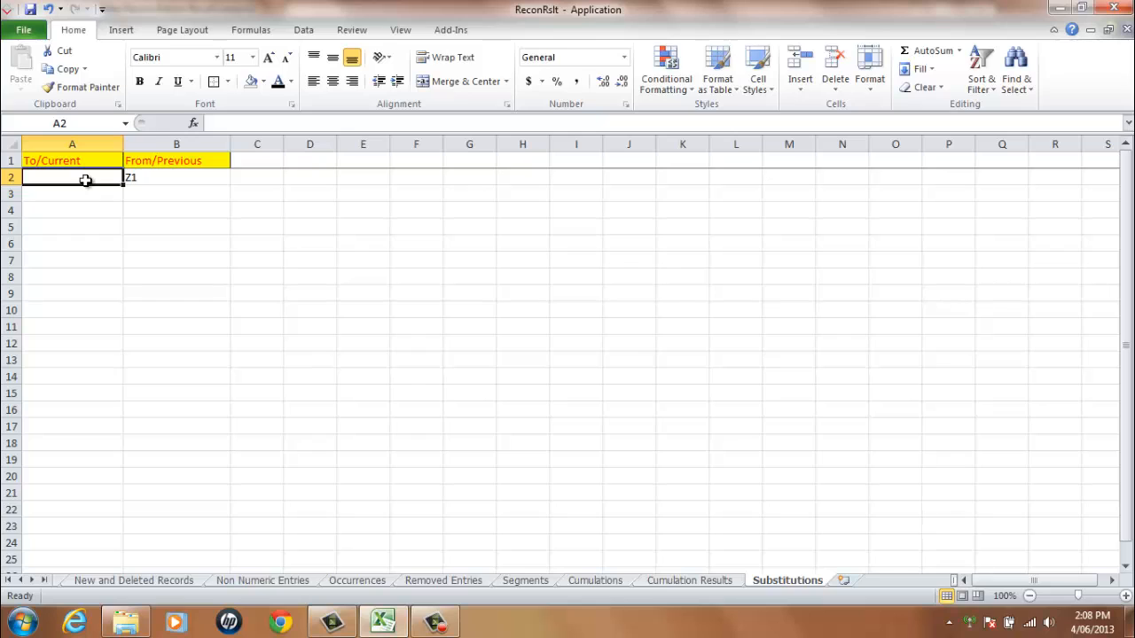
pyautogui.write('L9')
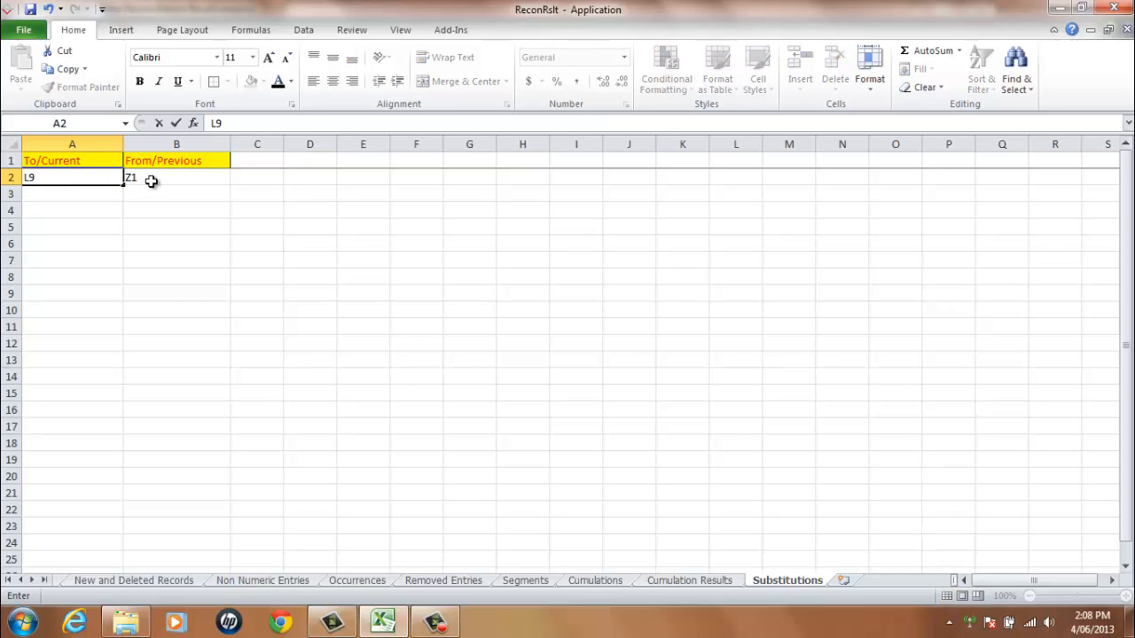
pyautogui.click(151, 177)
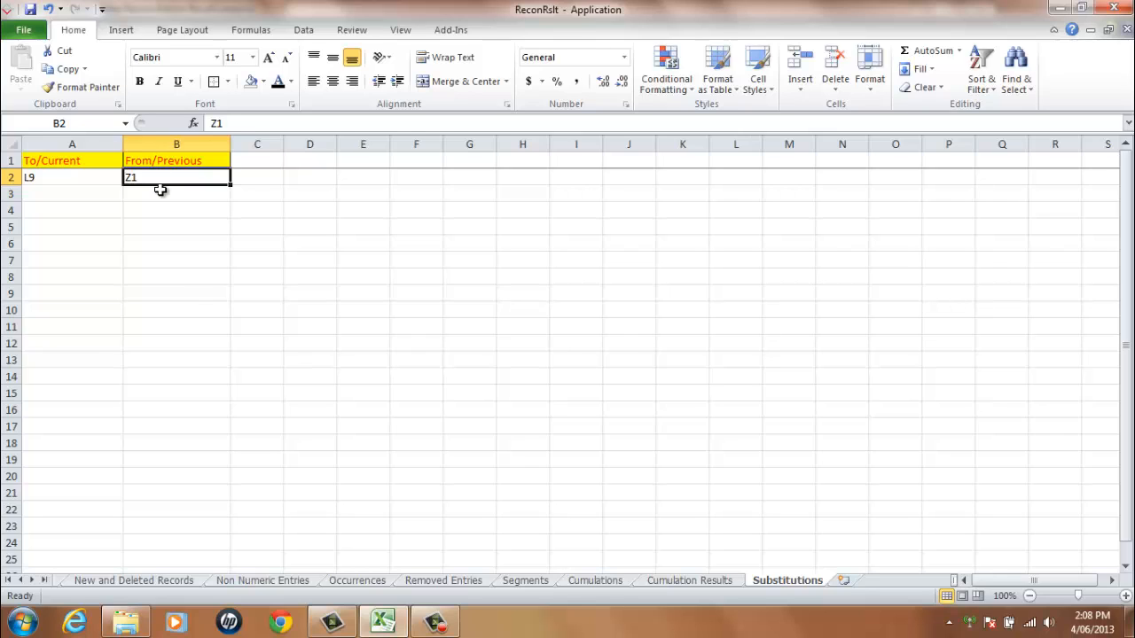
# - Check the Compare2 sheet for Z1 entries in the PYArea column, starting at D10
pyautogui.click(7, 579)
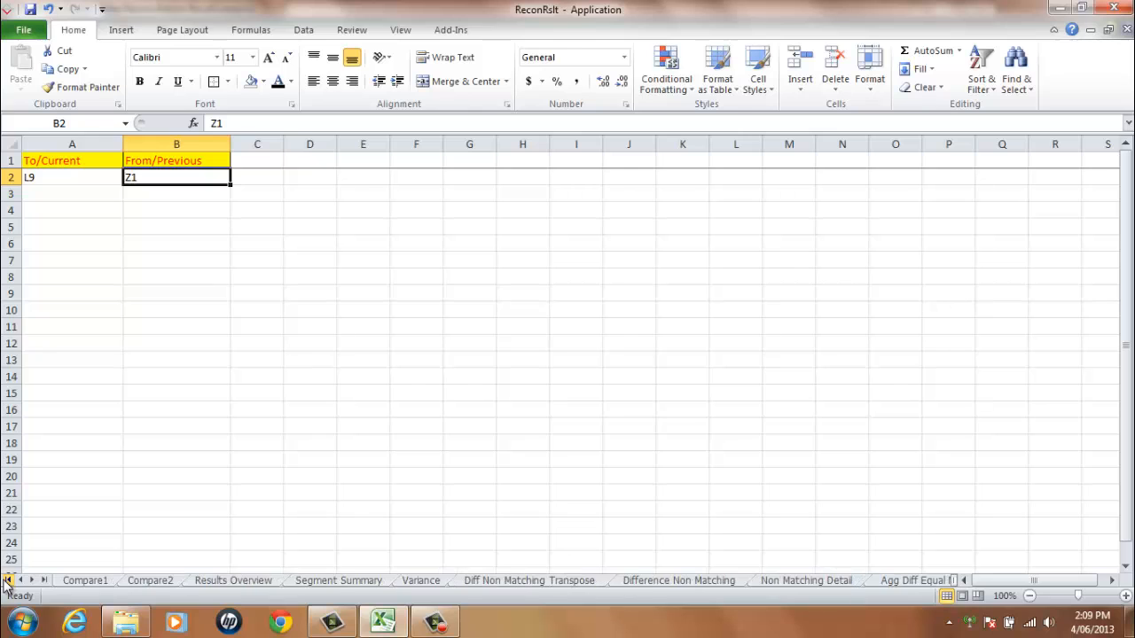
pyautogui.click(147, 580)
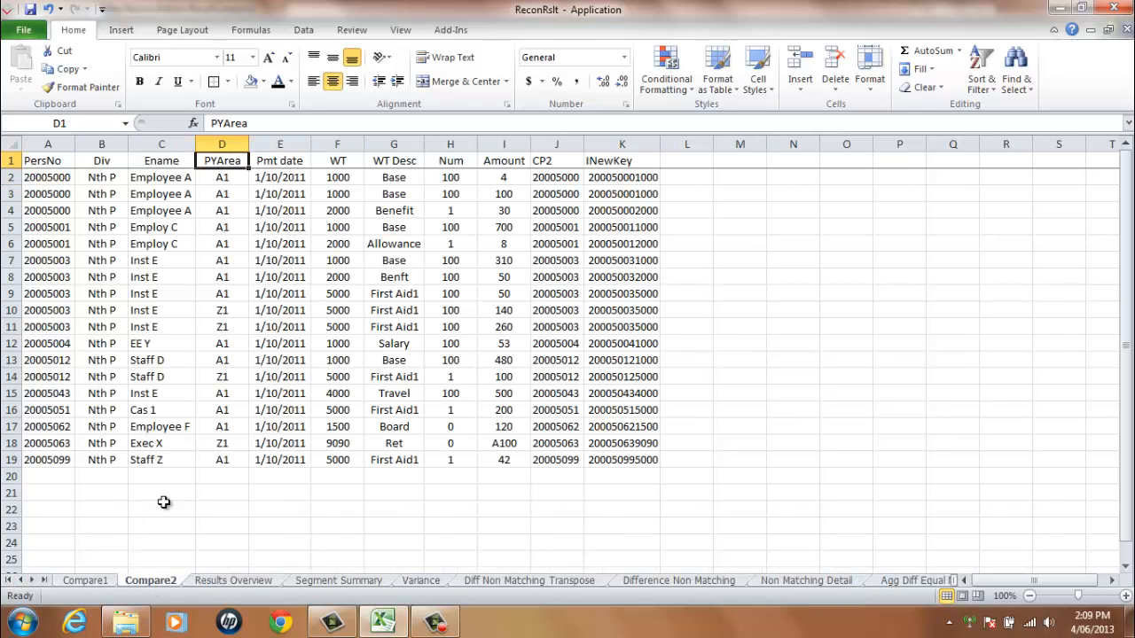
pyautogui.click(220, 312)
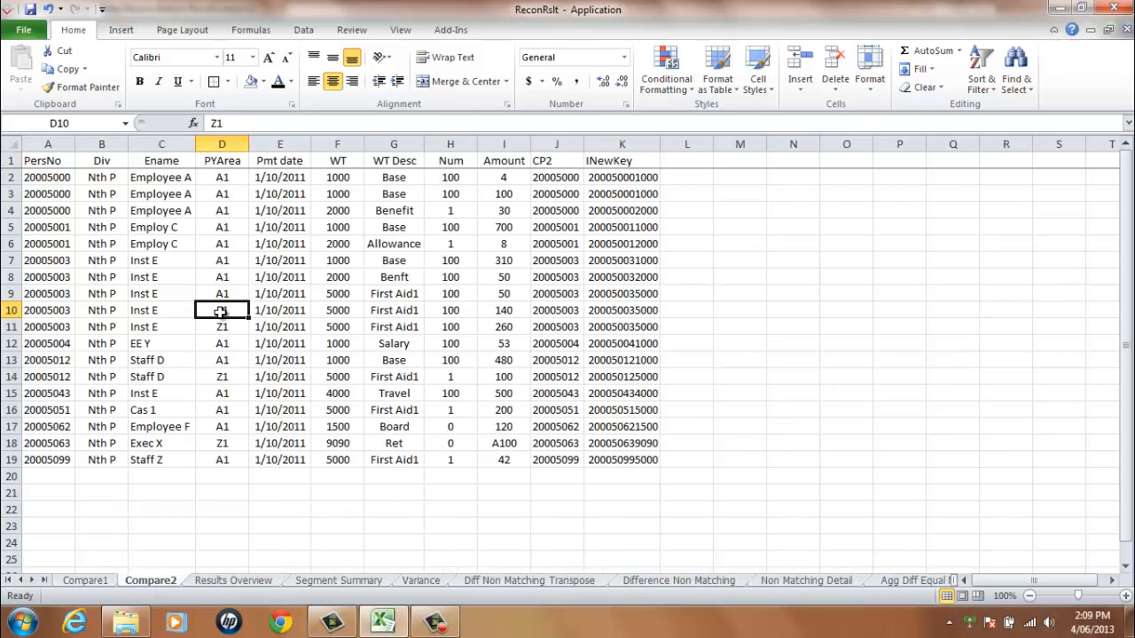
# - Run Process Substitutions from the Results Data Comparison options with PYArea as the key column, and close the options dialog
pyautogui.click(451, 29)
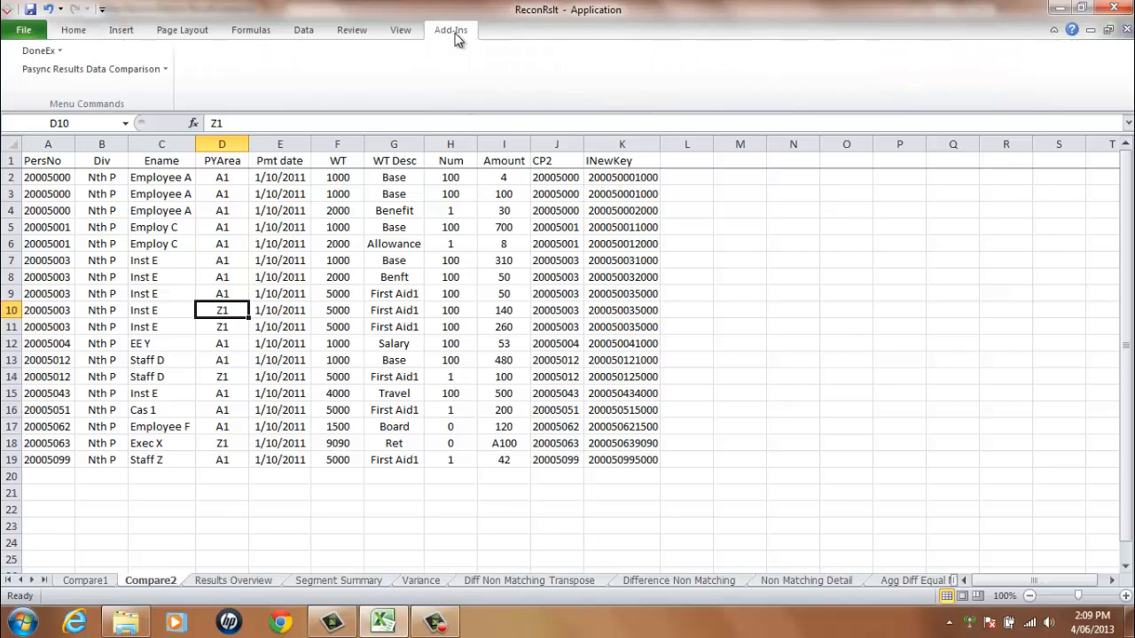
pyautogui.click(156, 69)
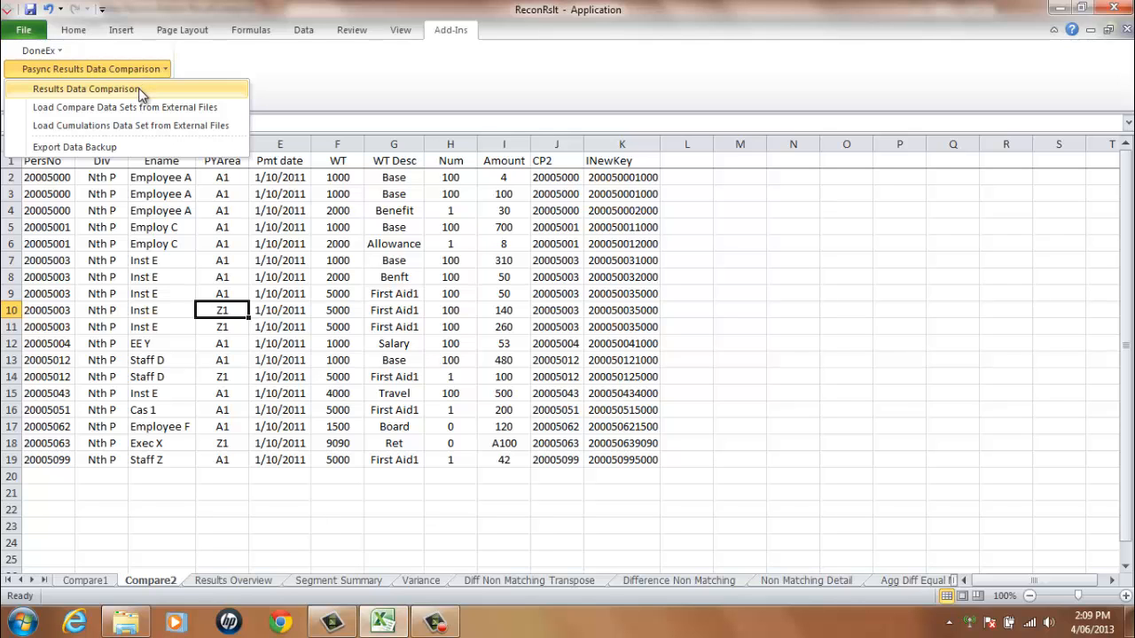
pyautogui.click(141, 91)
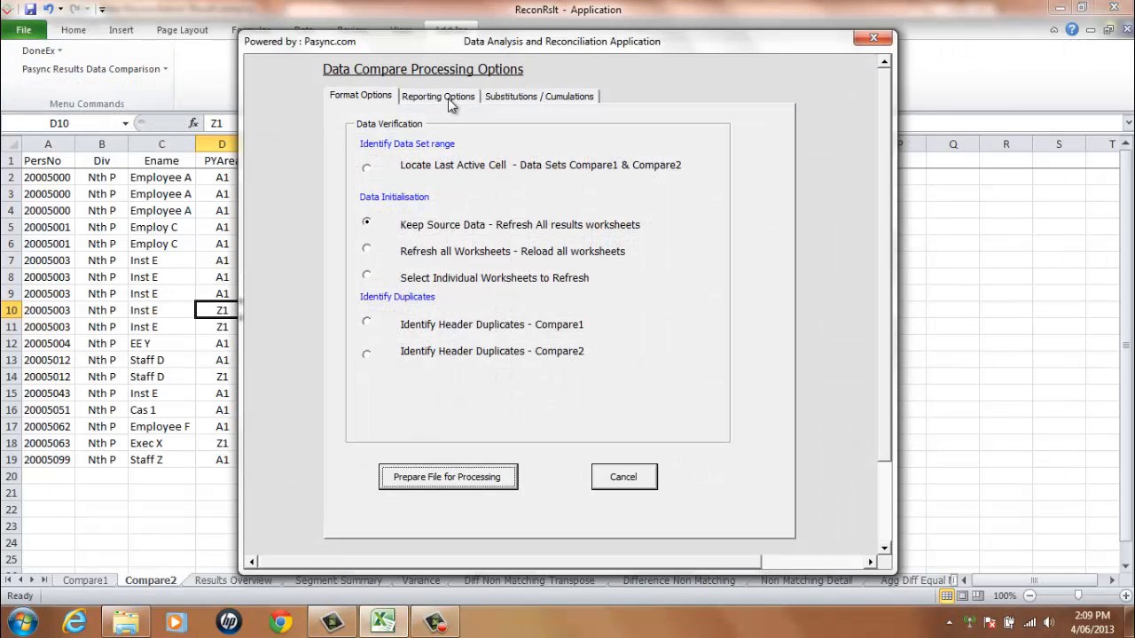
pyautogui.click(497, 97)
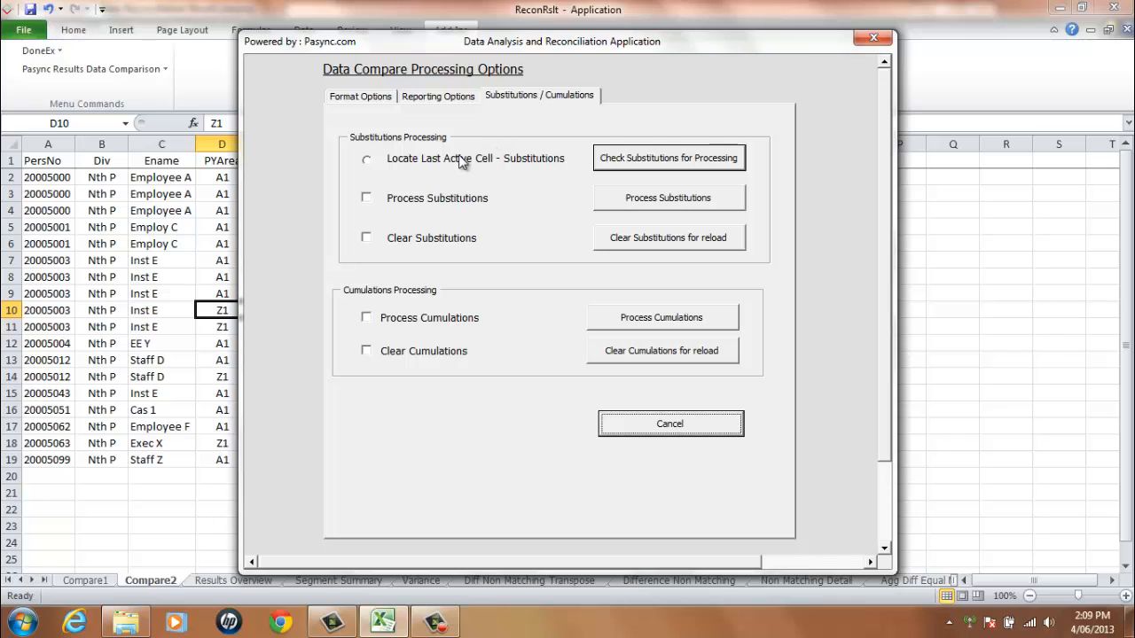
pyautogui.click(367, 202)
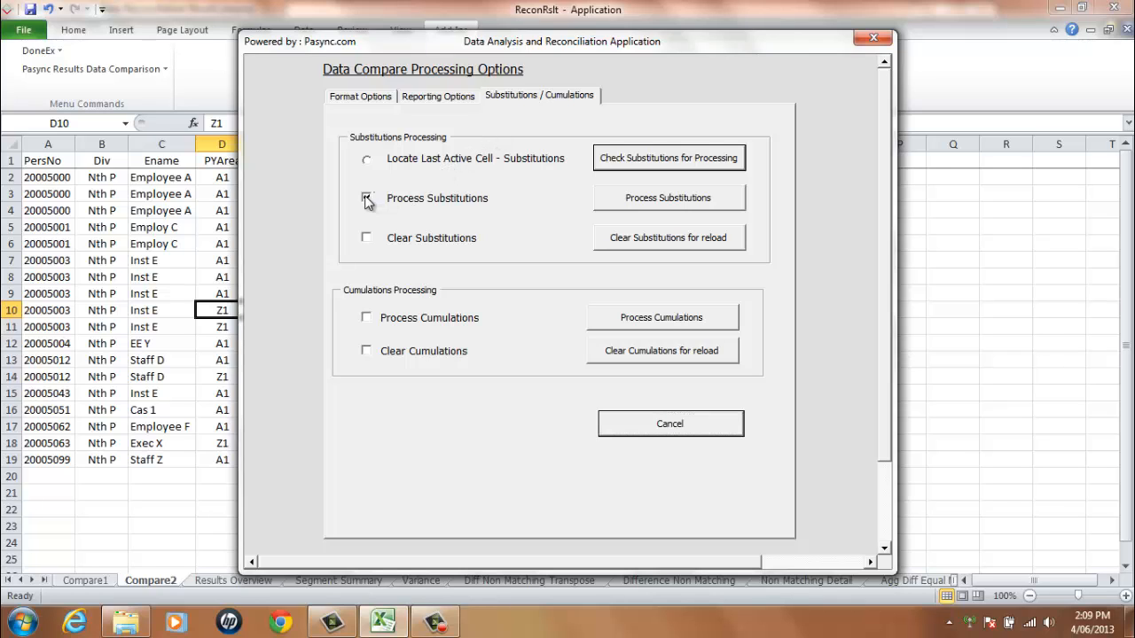
pyautogui.click(627, 204)
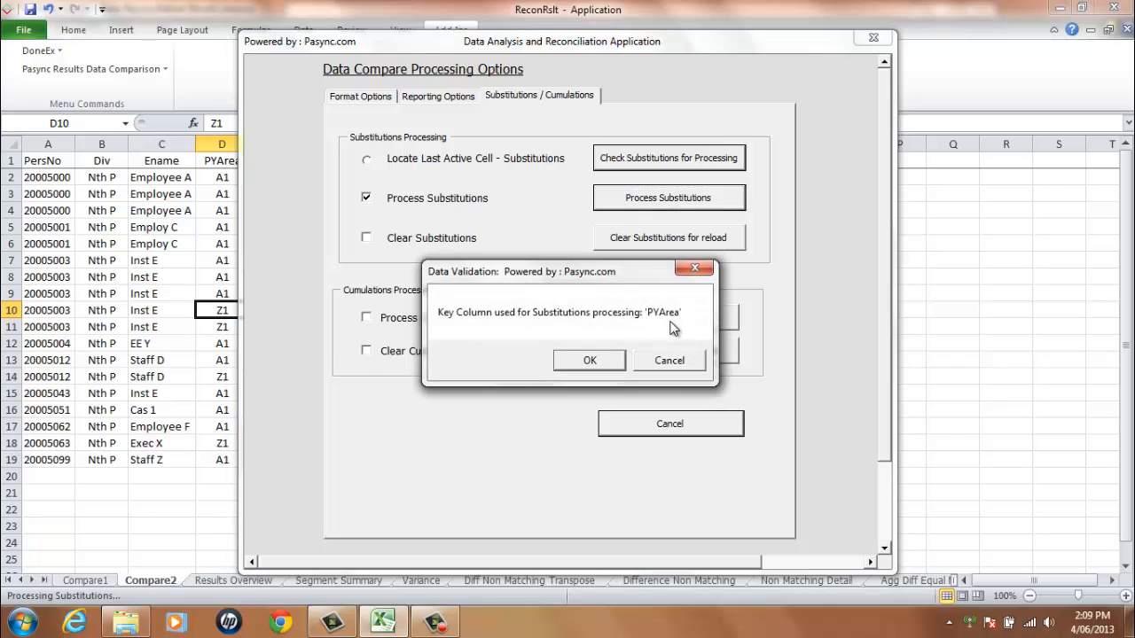
pyautogui.click(592, 360)
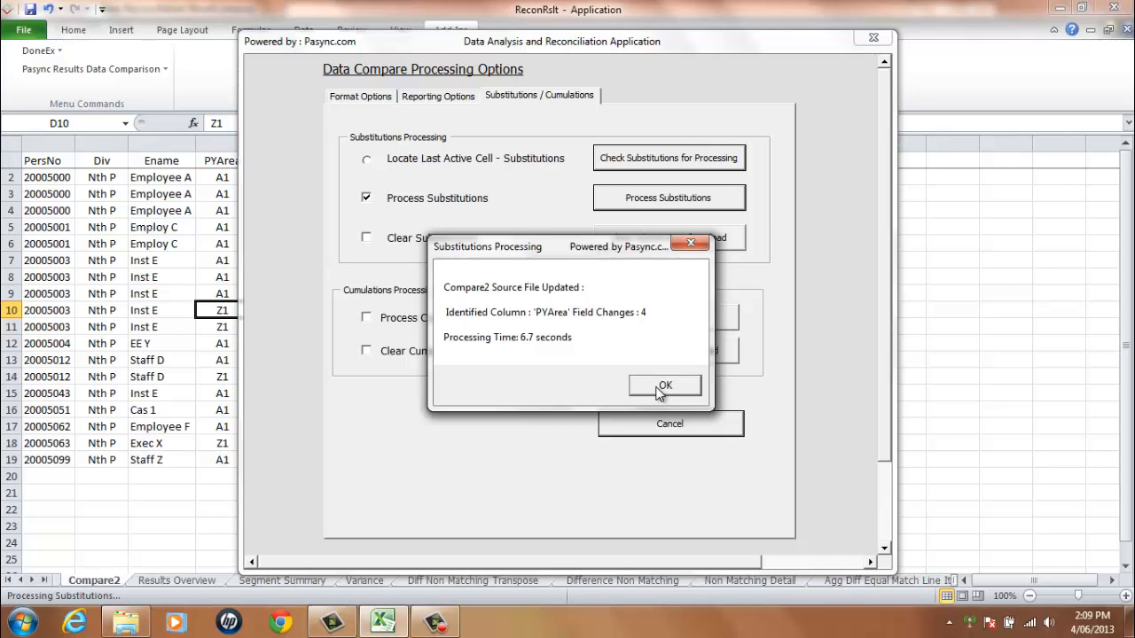
pyautogui.click(663, 388)
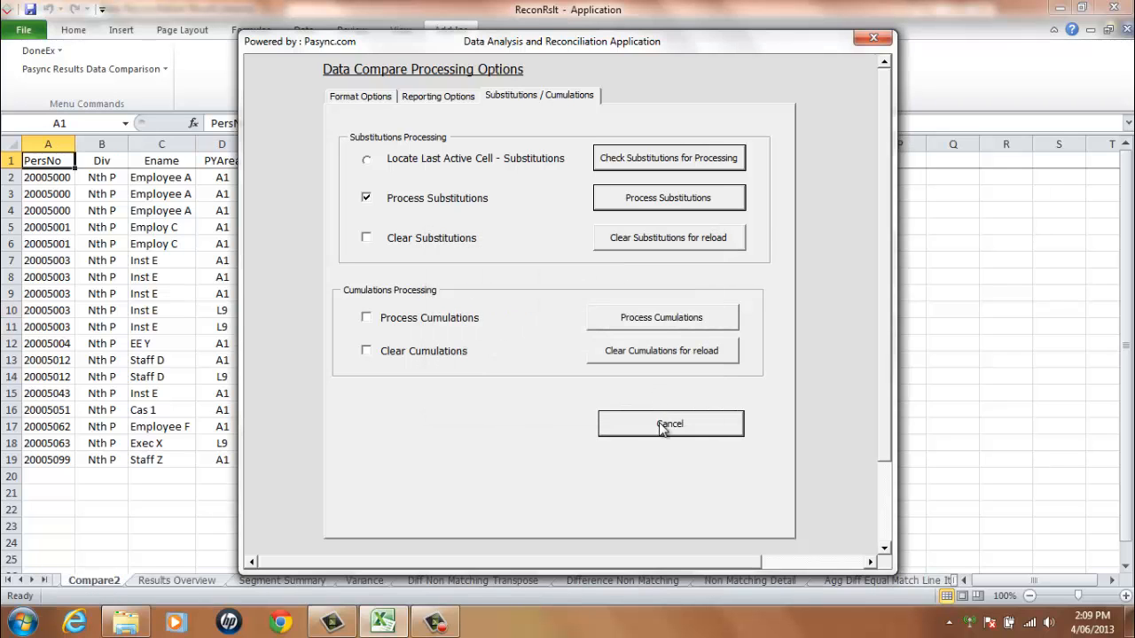
pyautogui.click(662, 425)
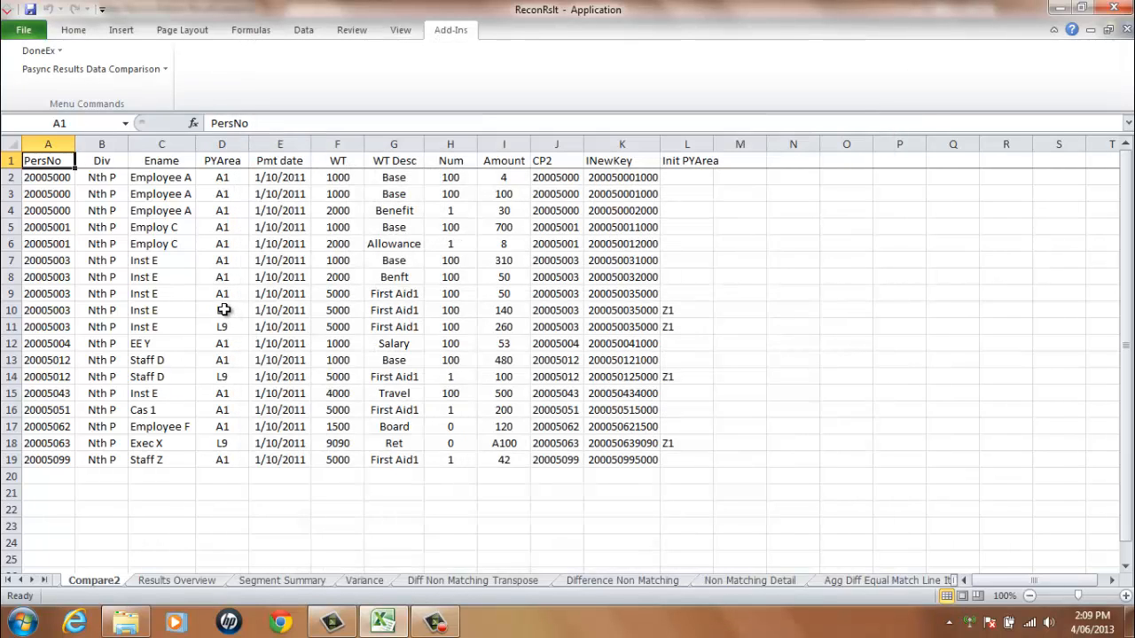
# - Check the substituted PYArea cells in rows 10, 11, 14 and 18 of Compare2, and autofit the Init PYArea column's width
pyautogui.moveTo(224, 310); pyautogui.dragTo(229, 326)
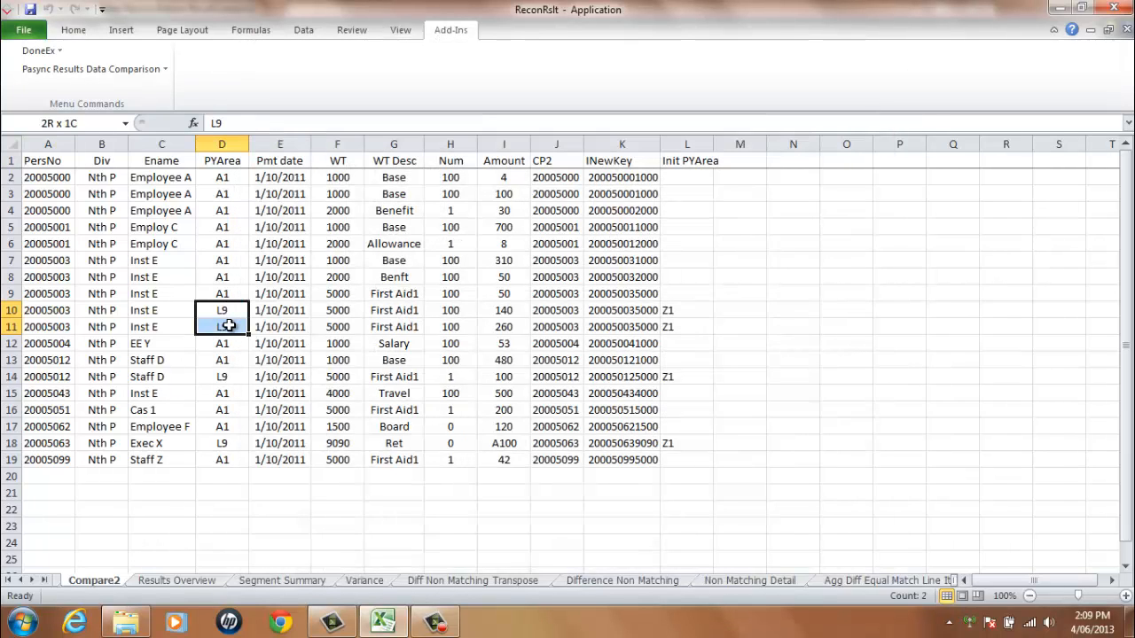
pyautogui.click(222, 377)
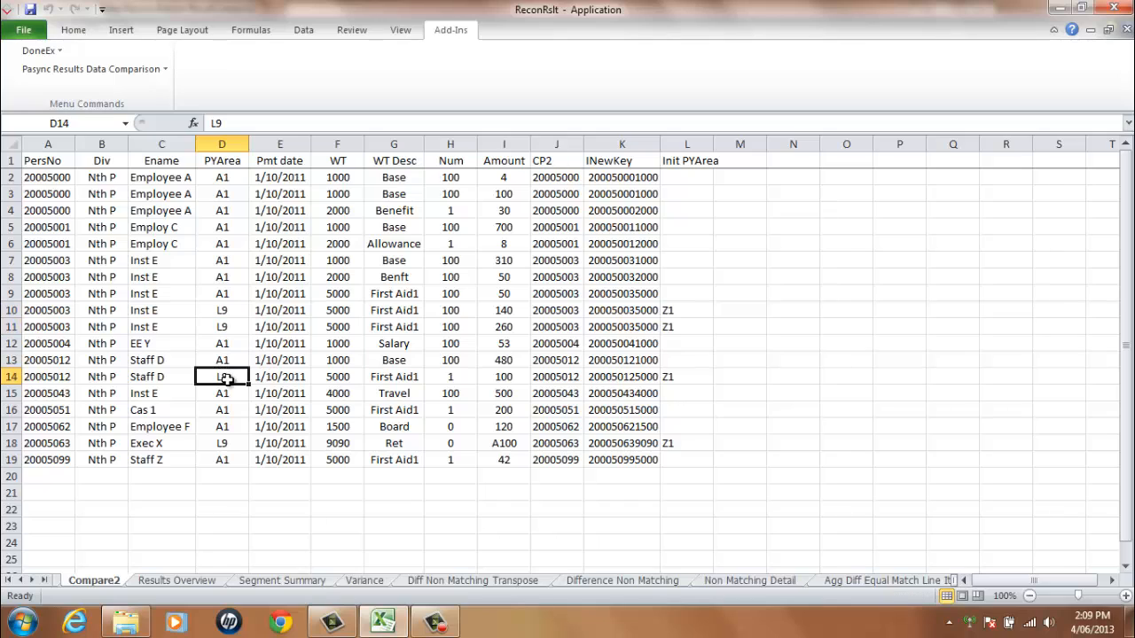
pyautogui.click(222, 441)
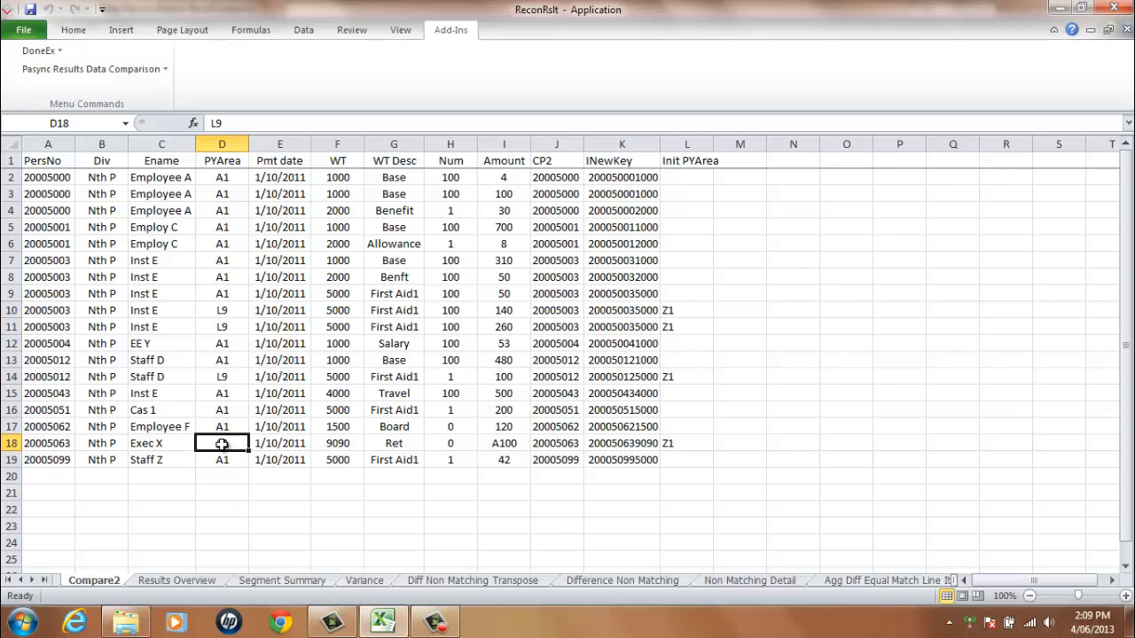
pyautogui.click(700, 159)
pyautogui.doubleClick(712, 143)
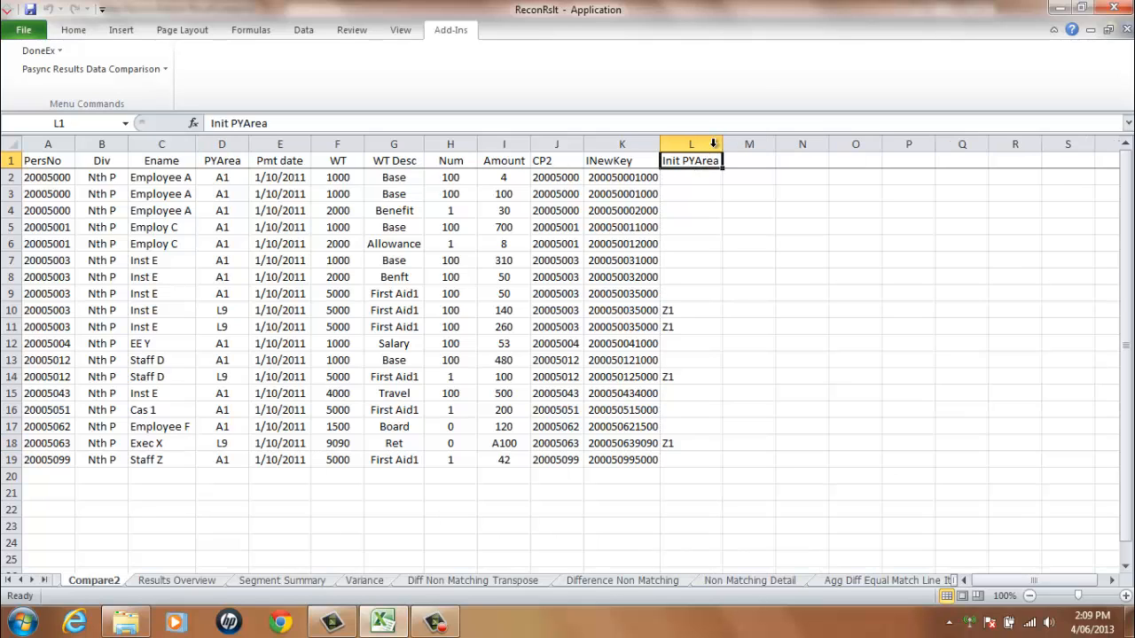
# - Check the Init PYArea entries in rows 10 and 11 of Compare2
pyautogui.click(673, 309)
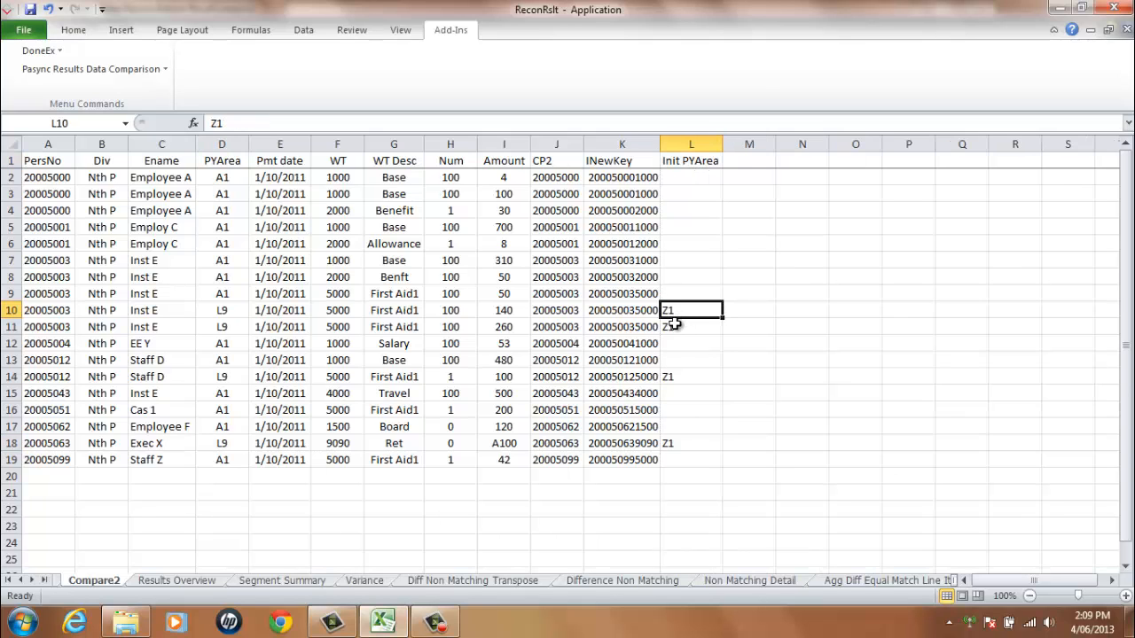
pyautogui.click(671, 325)
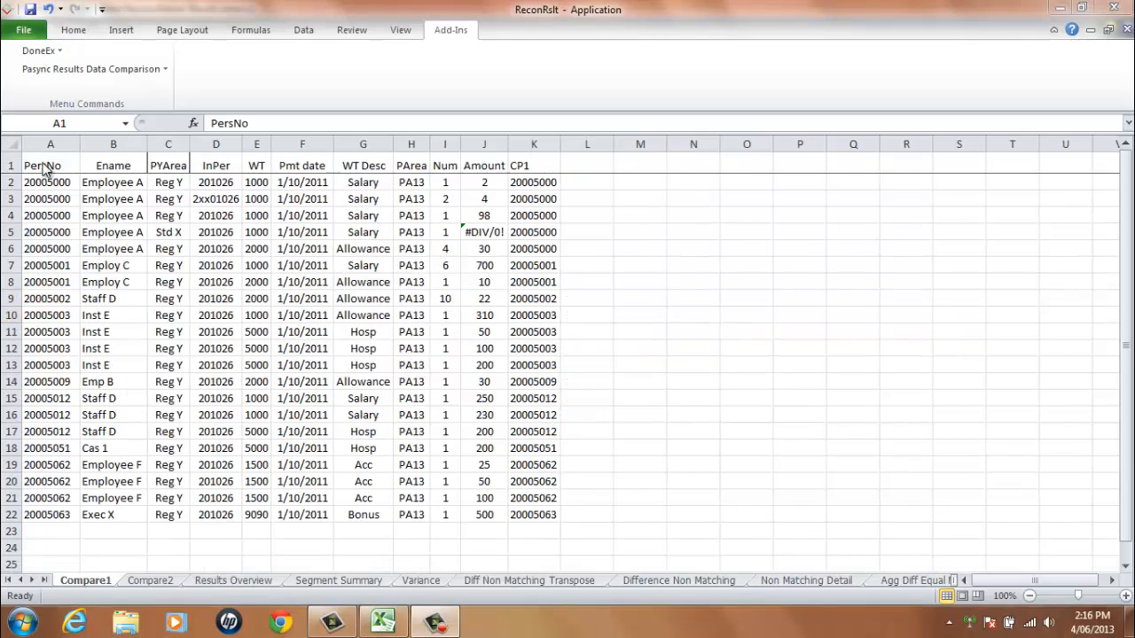
# - Start loading the Cumulations data set from an external file and open ReconRslt QA Datasets from the Pasync Doco Recon Rslt folder
pyautogui.click(42, 165)
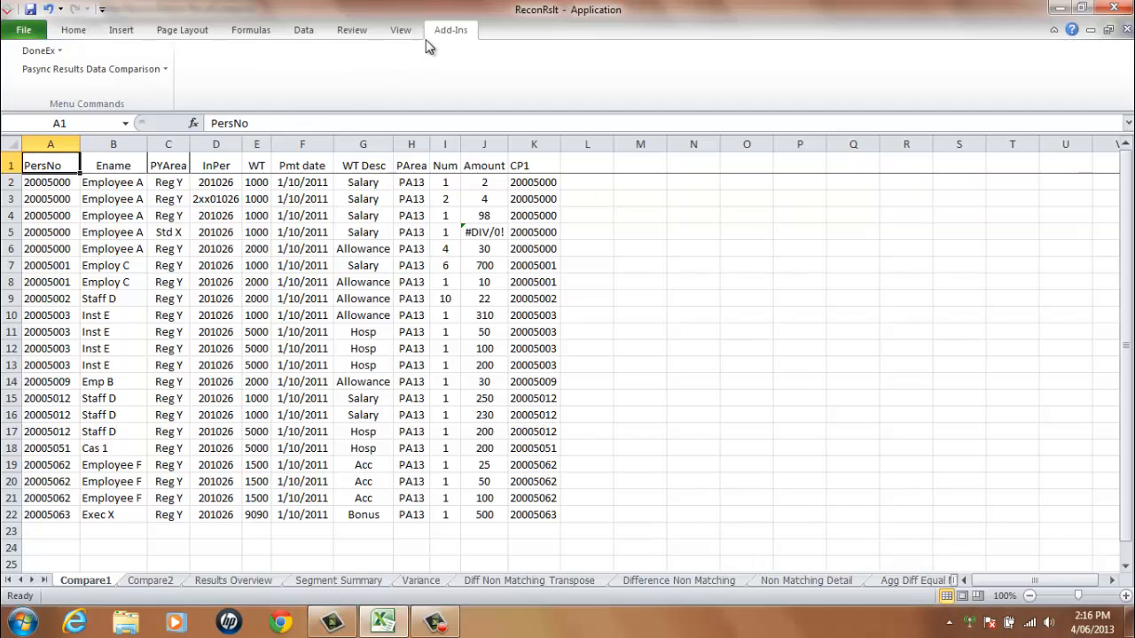
pyautogui.click(165, 70)
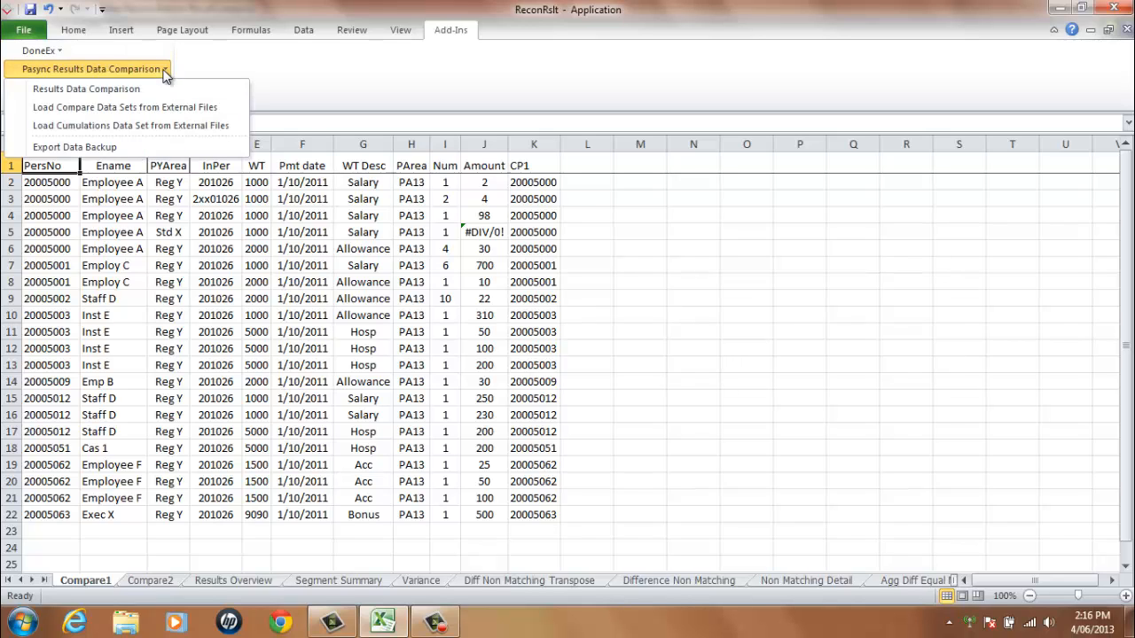
pyautogui.click(171, 129)
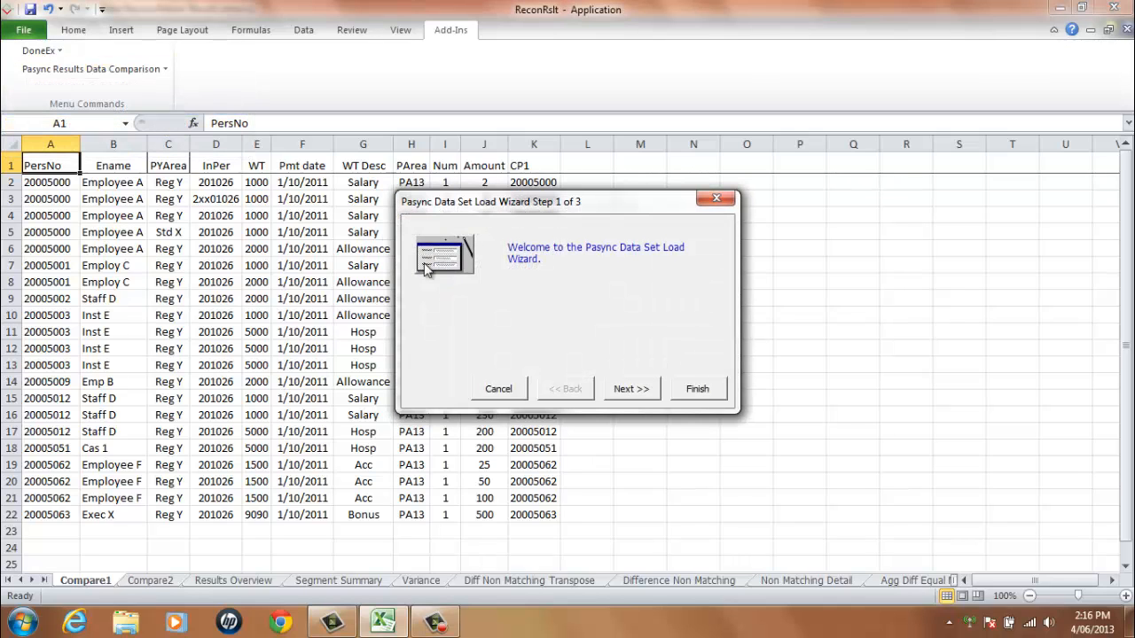
pyautogui.click(633, 391)
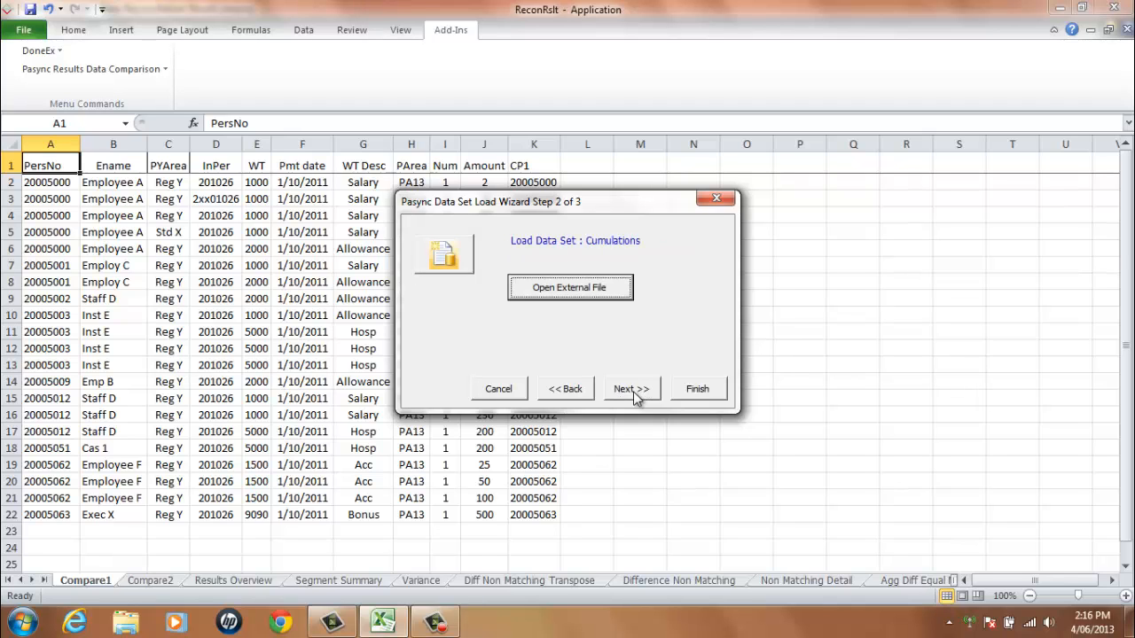
pyautogui.click(585, 294)
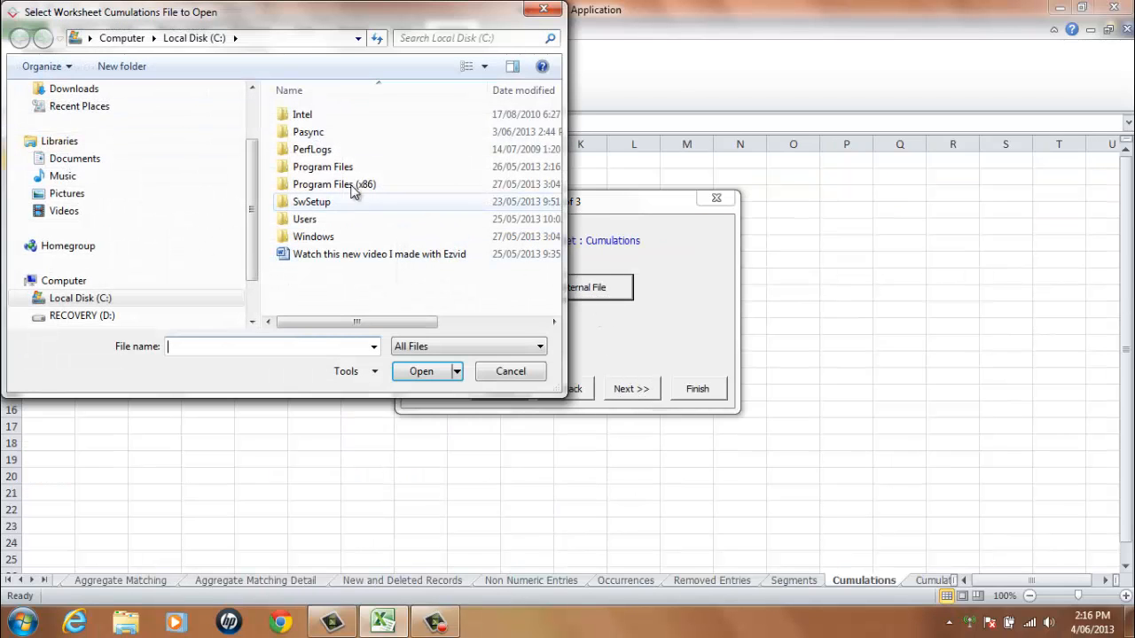
pyautogui.doubleClick(307, 133)
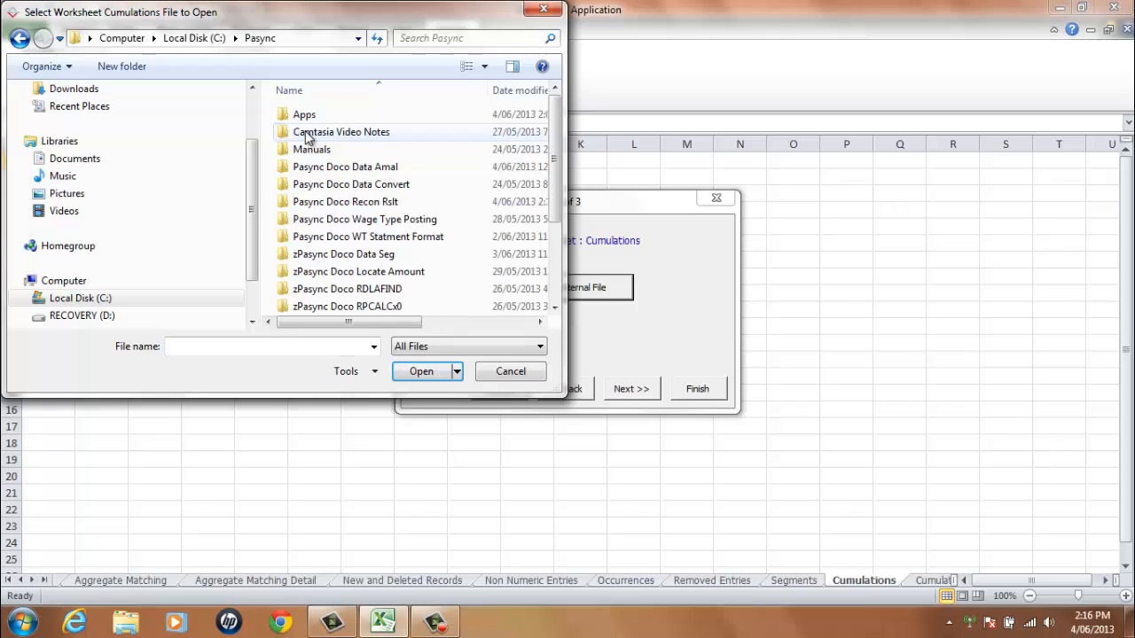
pyautogui.doubleClick(339, 202)
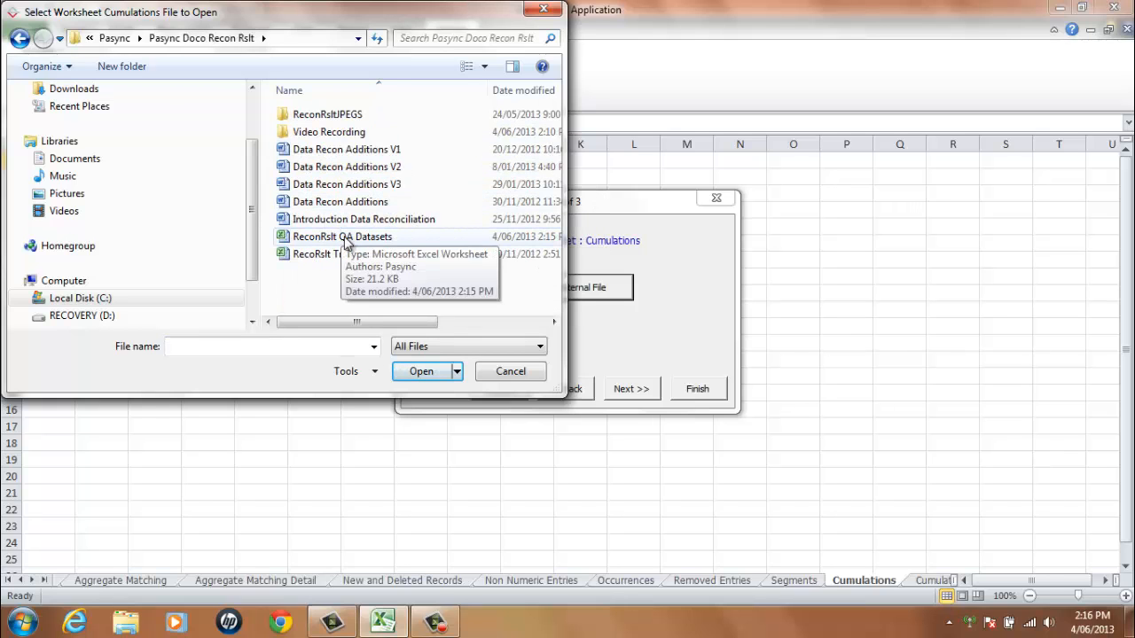
pyautogui.doubleClick(344, 236)
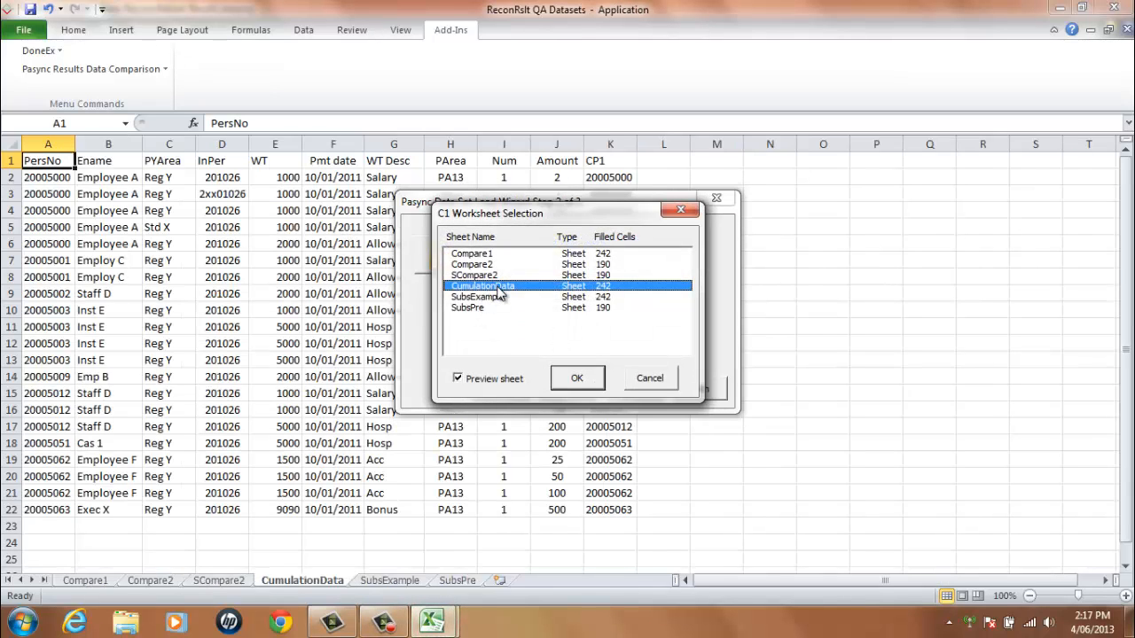
# - Load the CumulationData worksheet as the Cumulations data set and finish the load wizard
pyautogui.click(577, 379)
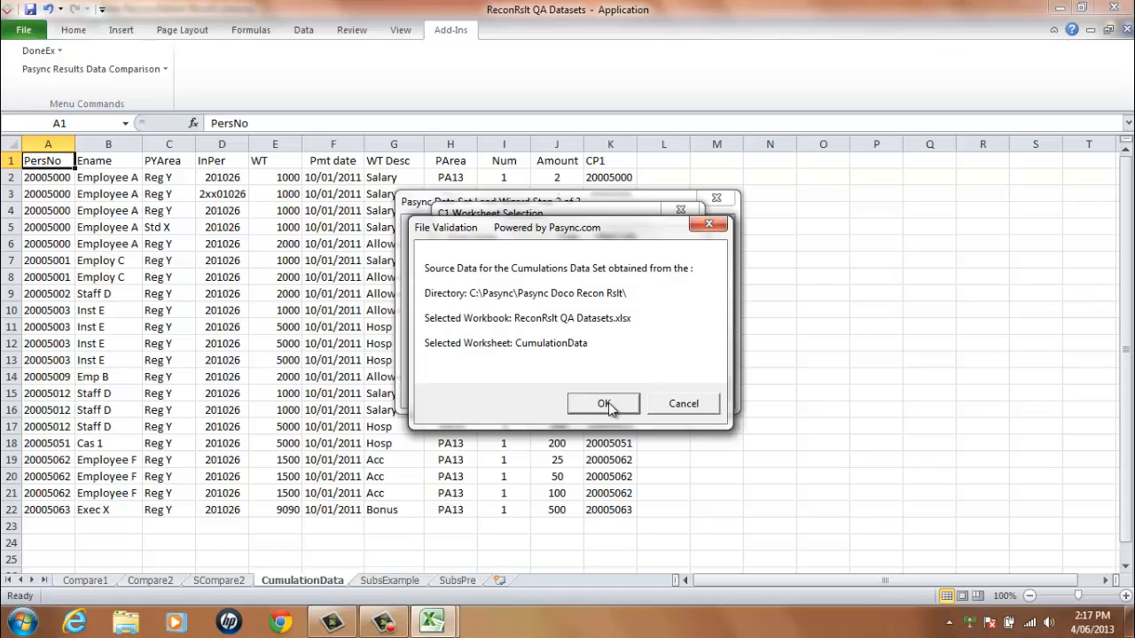
pyautogui.click(609, 403)
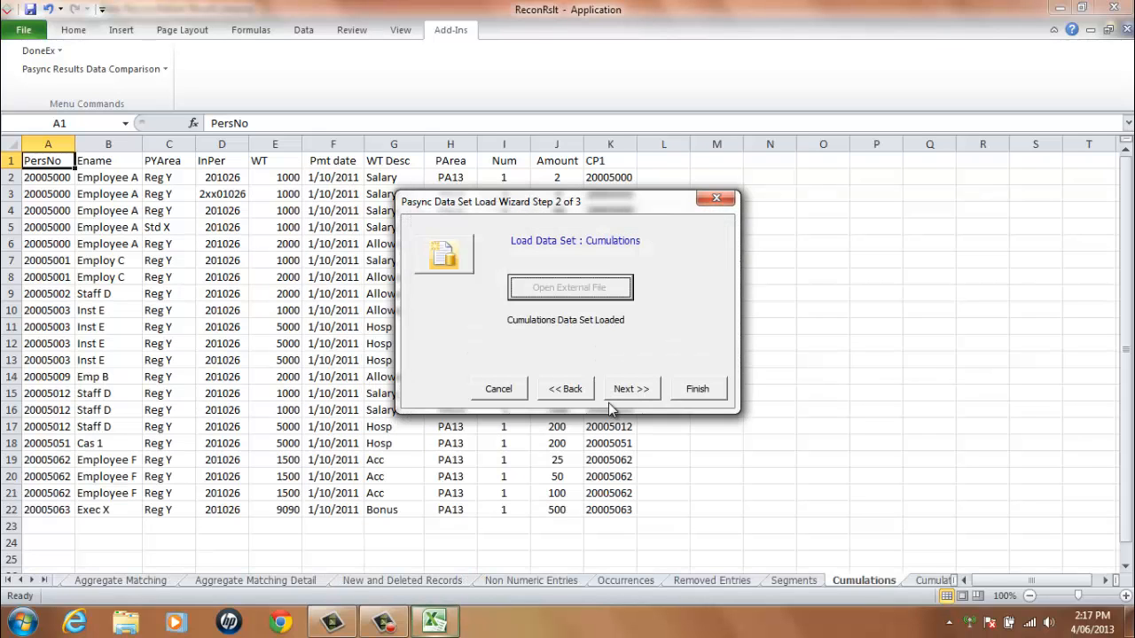
pyautogui.click(626, 403)
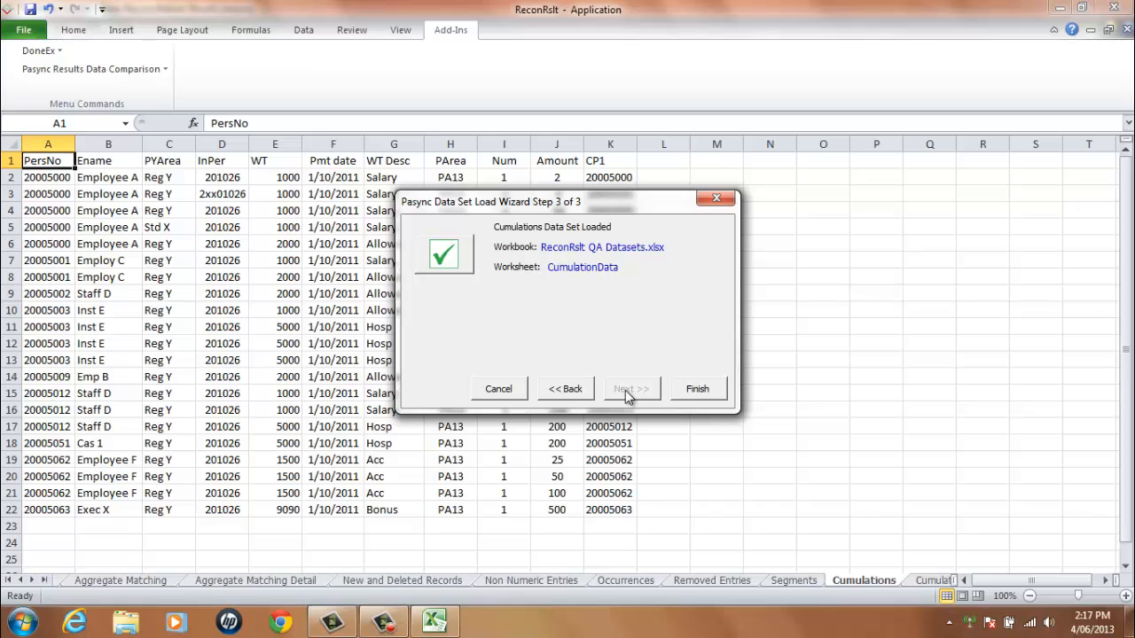
pyautogui.click(697, 391)
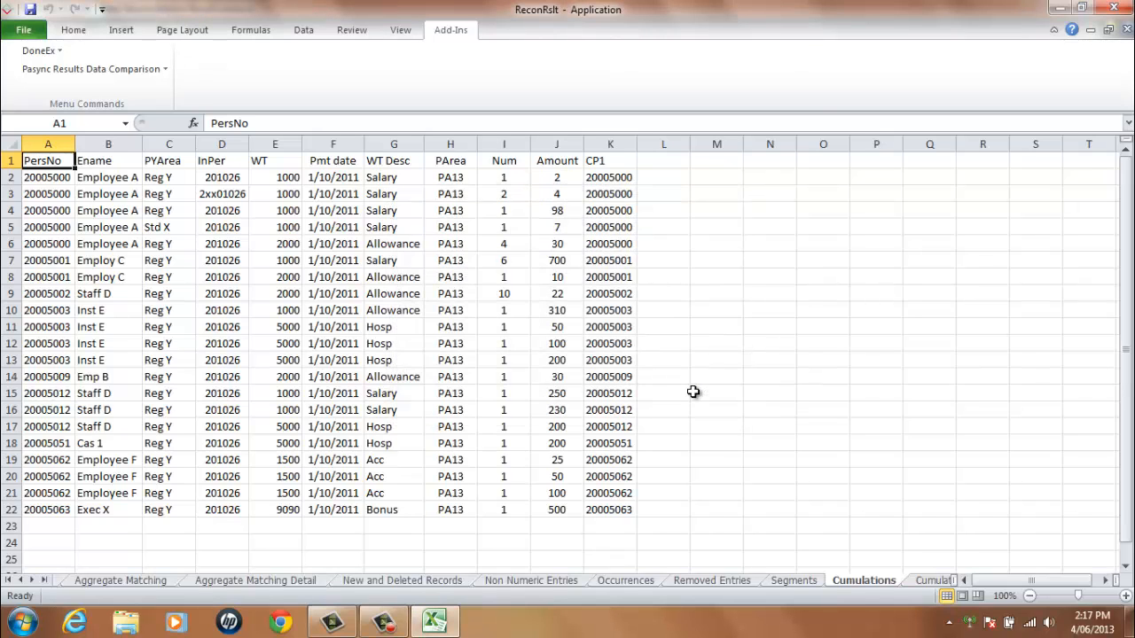
pyautogui.doubleClick(871, 582)
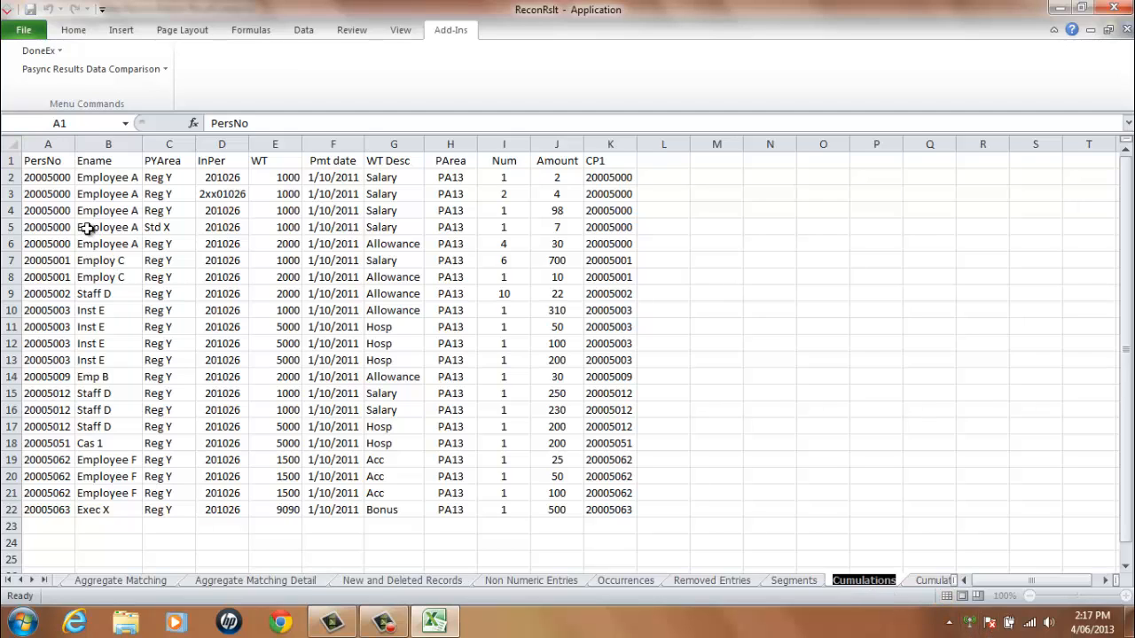
# - Make the PersNo and WT headers in row 1 of the Cumulations sheet bold
pyautogui.click(42, 161)
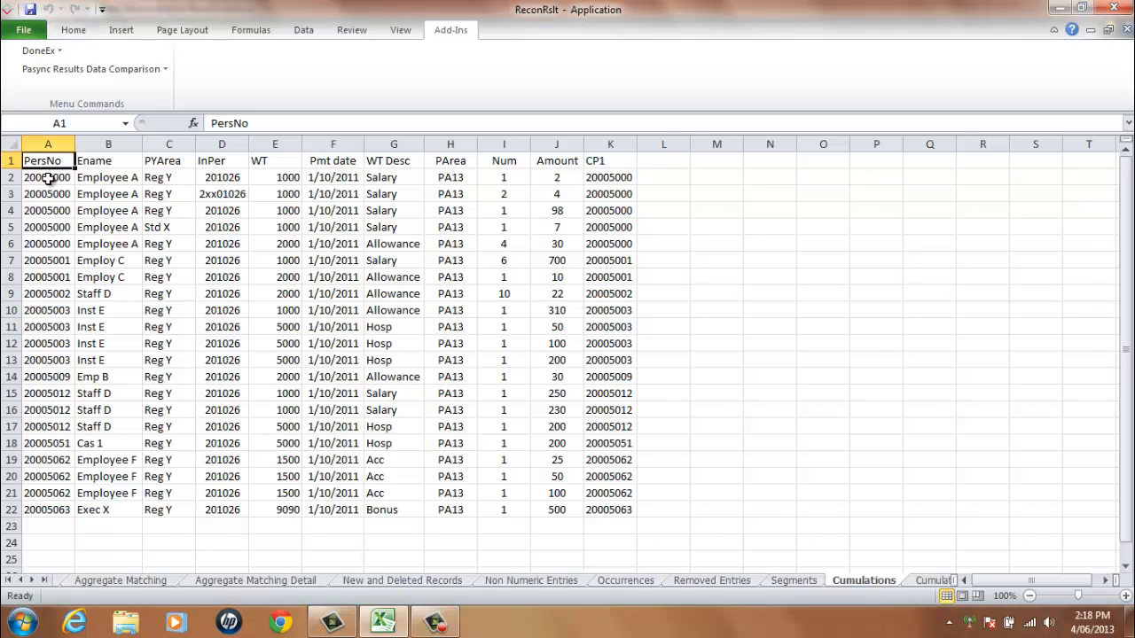
pyautogui.click(71, 34)
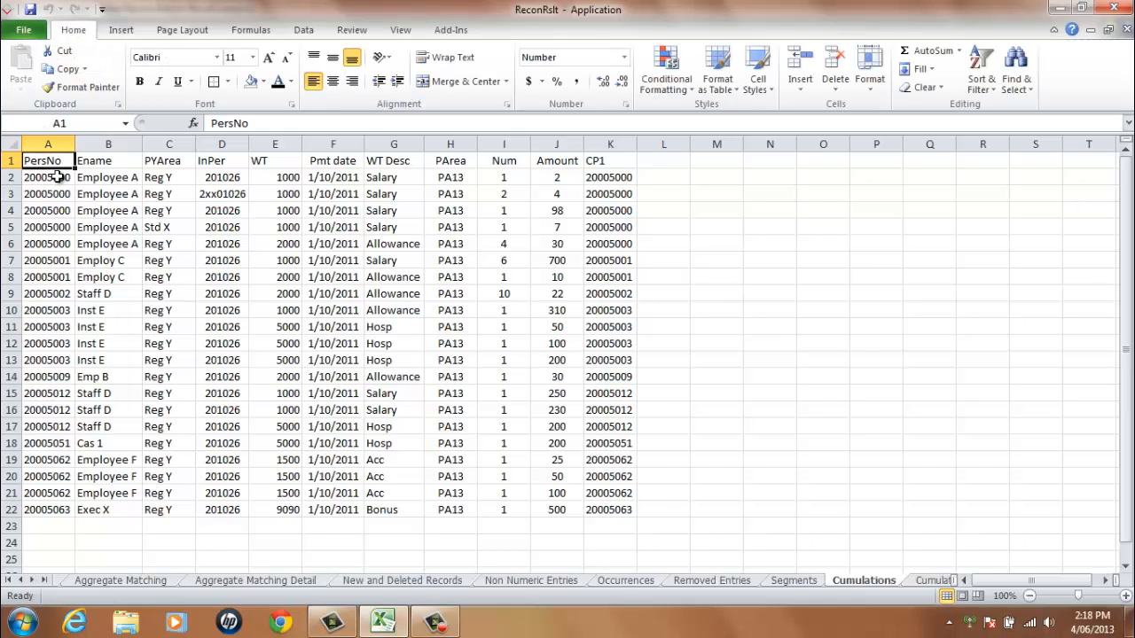
pyautogui.click(139, 81)
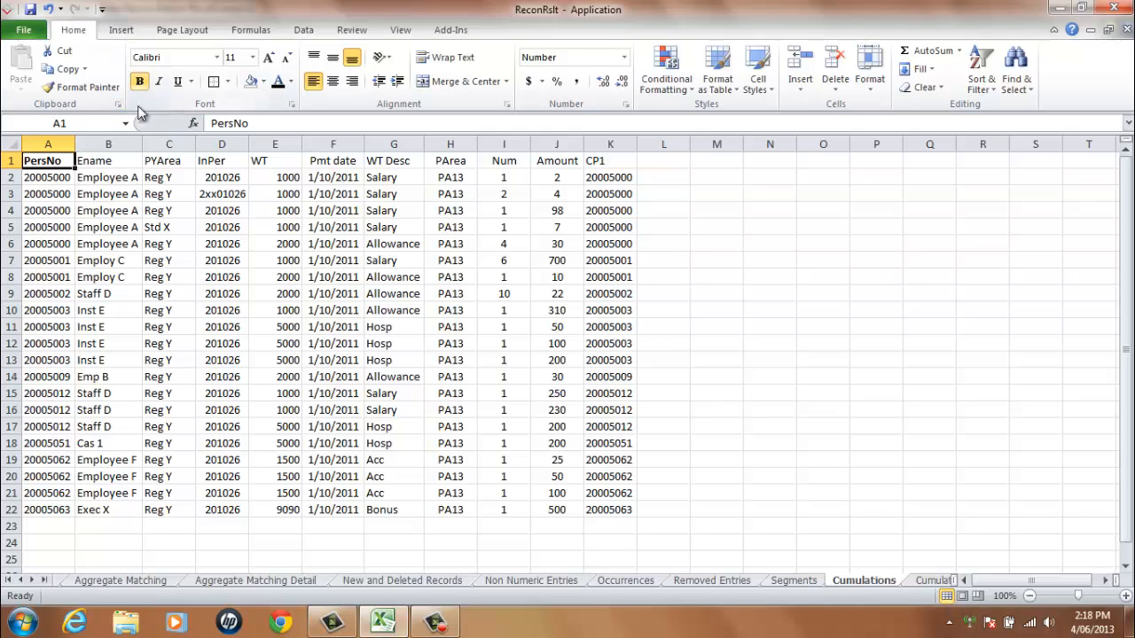
pyautogui.click(271, 163)
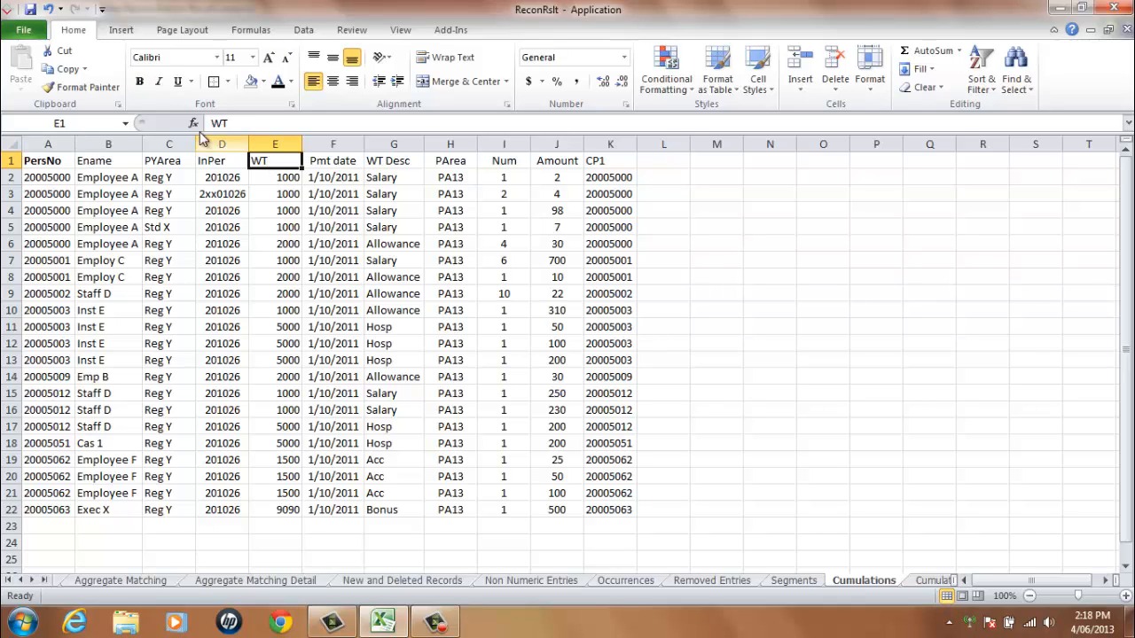
pyautogui.click(139, 81)
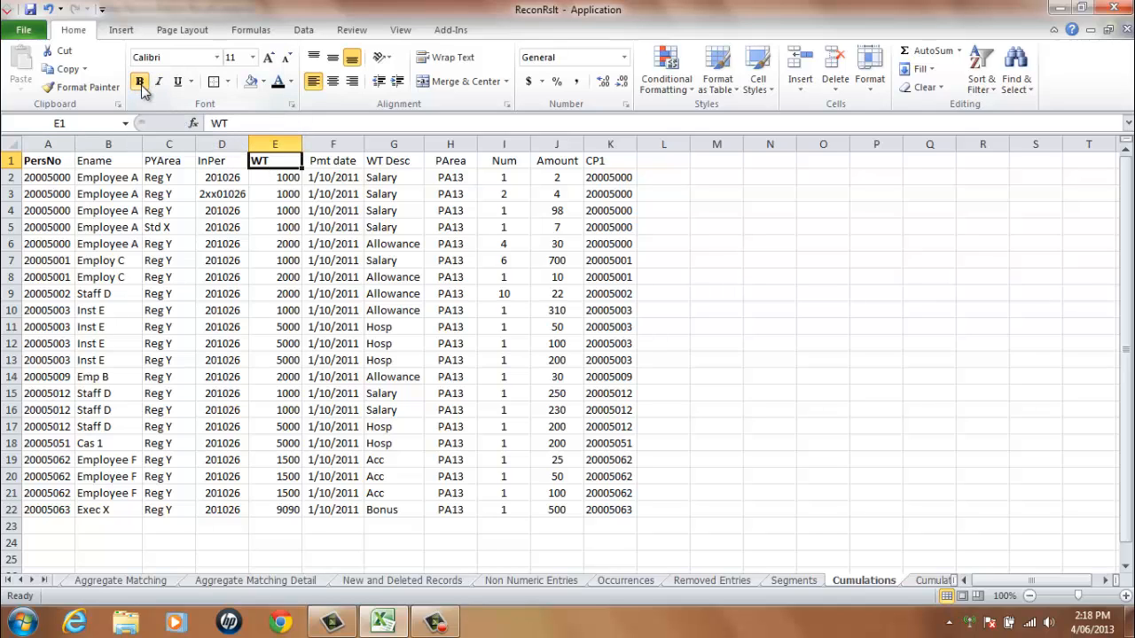
# - Underline the Amount header and italicise the WT header in row 1 of the Cumulations sheet
pyautogui.click(557, 162)
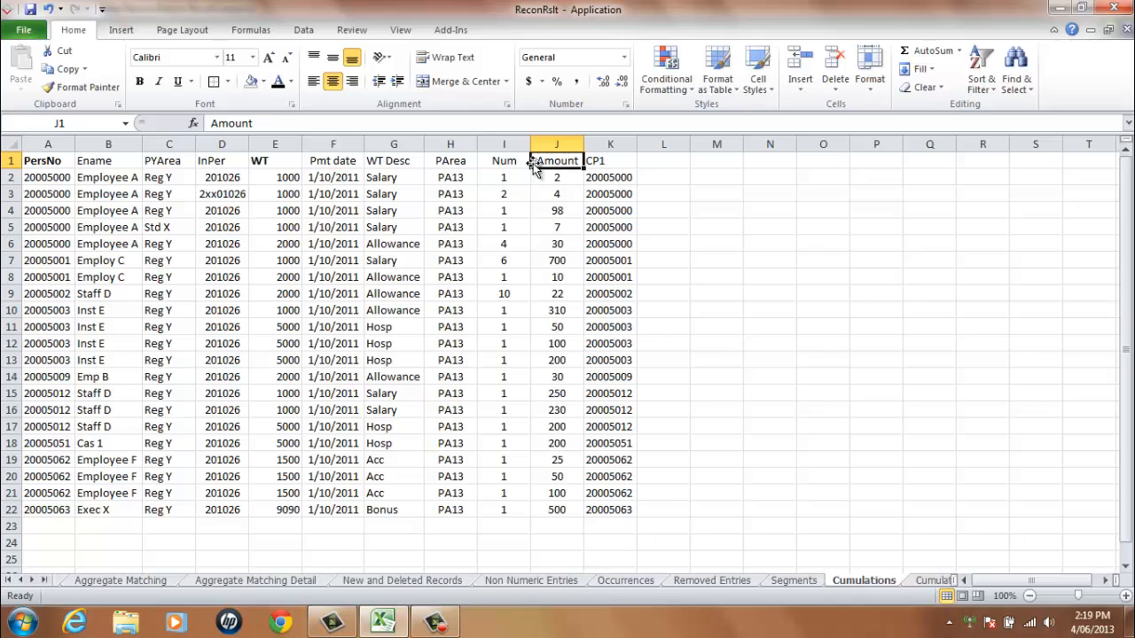
pyautogui.click(178, 82)
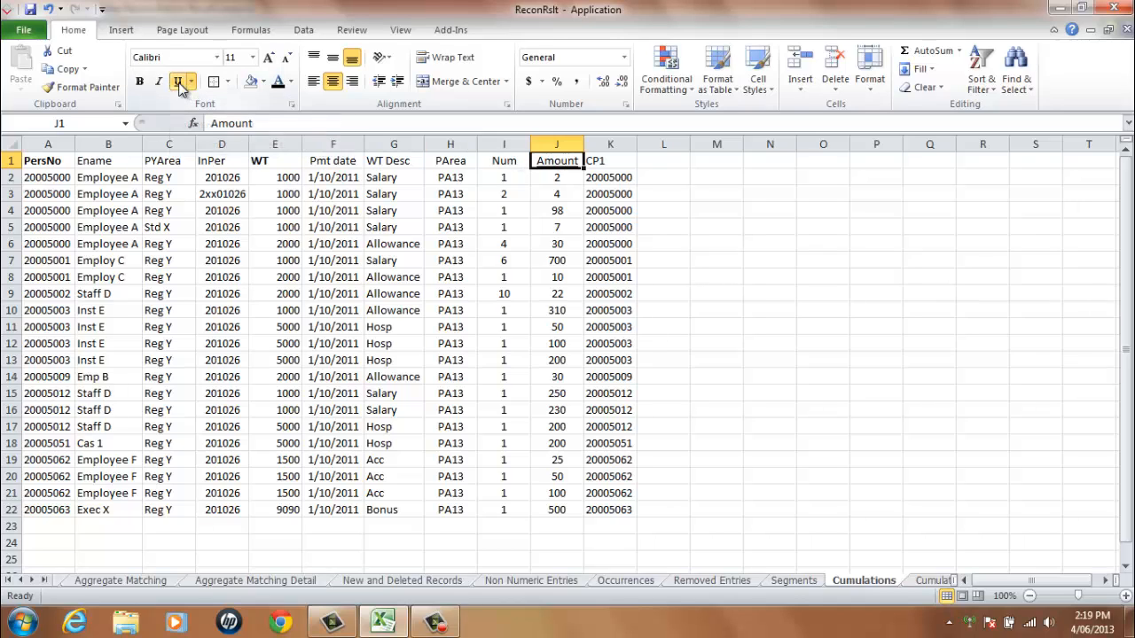
pyautogui.click(552, 193)
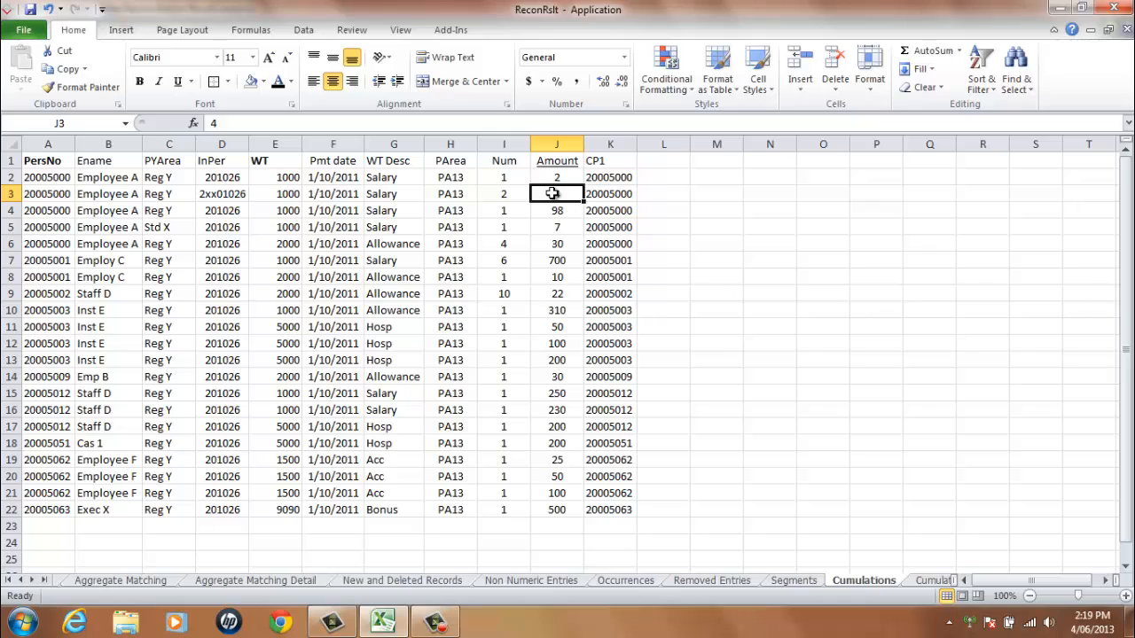
pyautogui.click(270, 160)
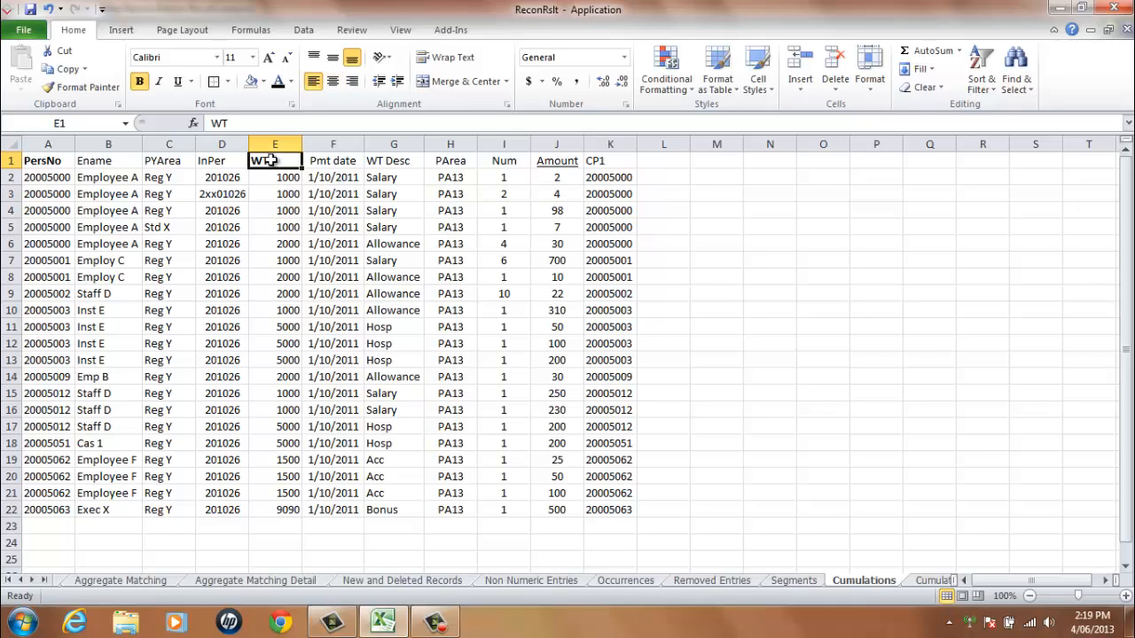
pyautogui.click(159, 82)
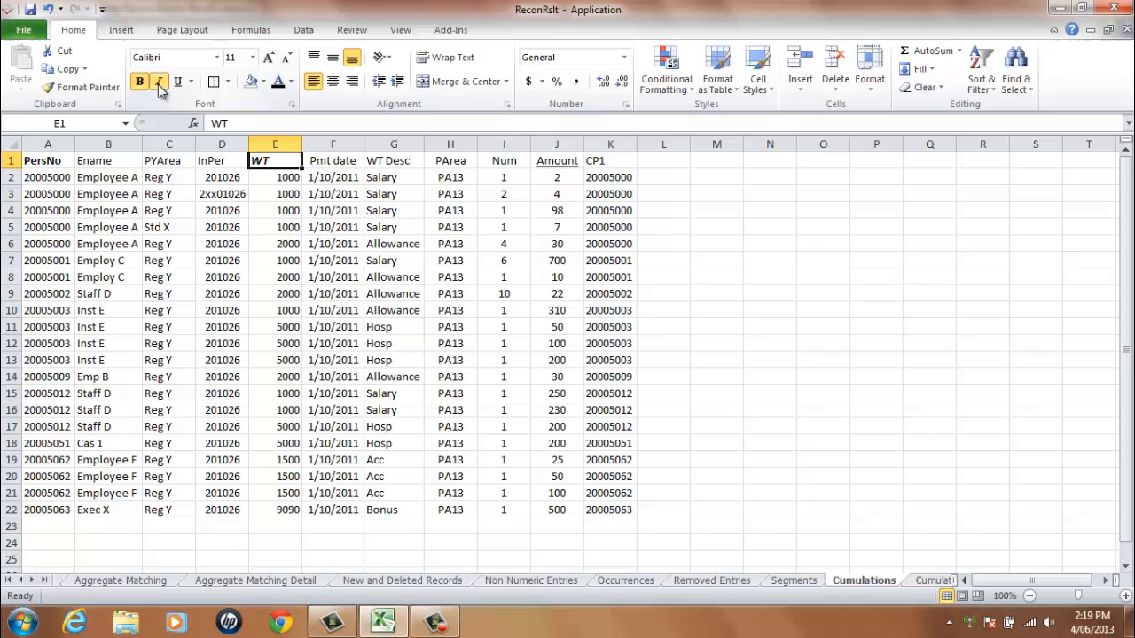
pyautogui.click(286, 195)
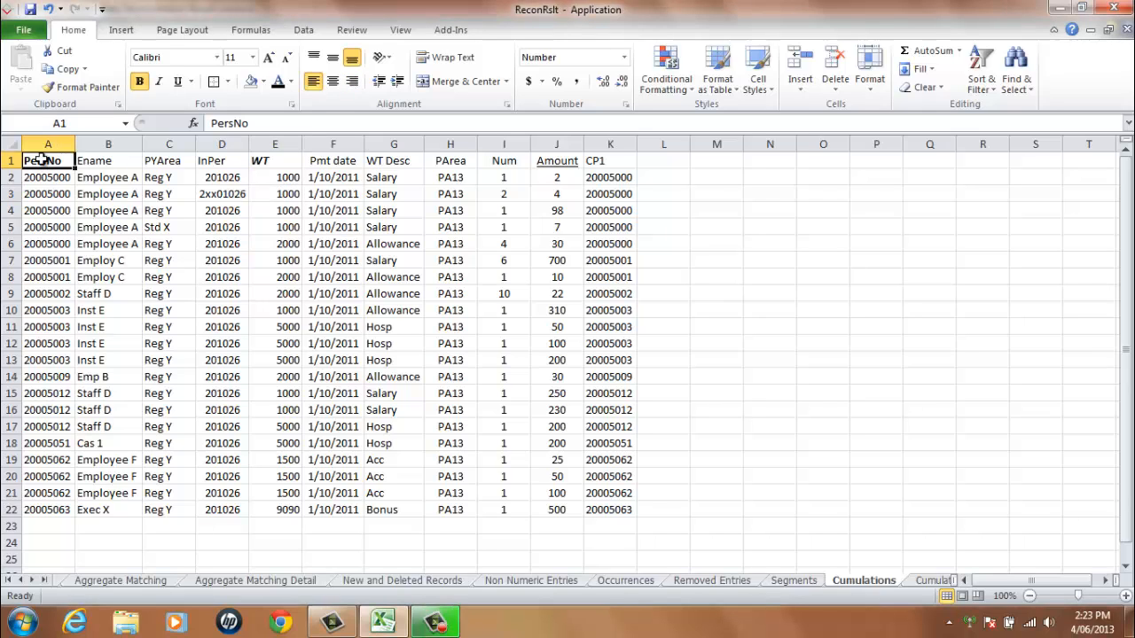
# - Run Process Cumulations from the Results Data Comparison options with PersNo and WT as key fields, and close the options dialog
pyautogui.click(451, 31)
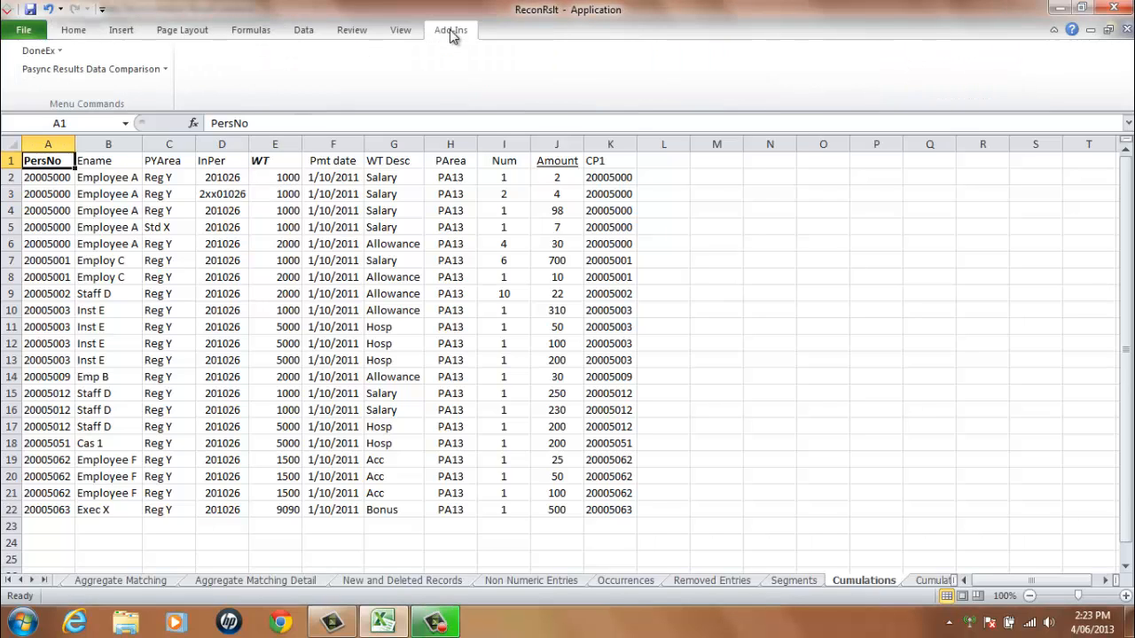
pyautogui.click(164, 71)
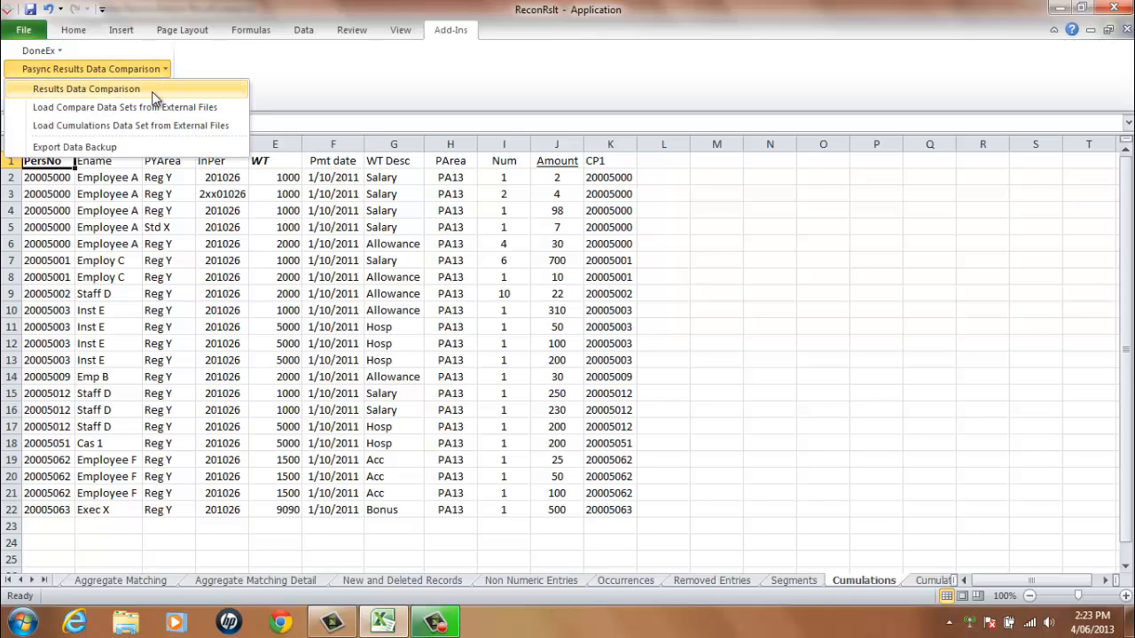
pyautogui.click(151, 92)
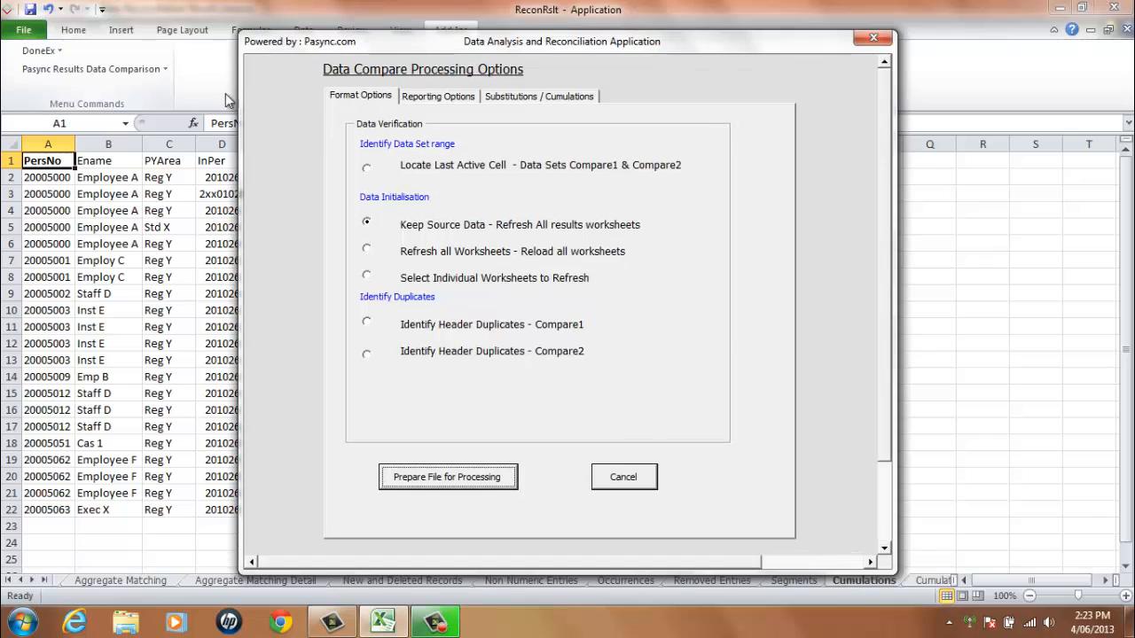
pyautogui.click(516, 100)
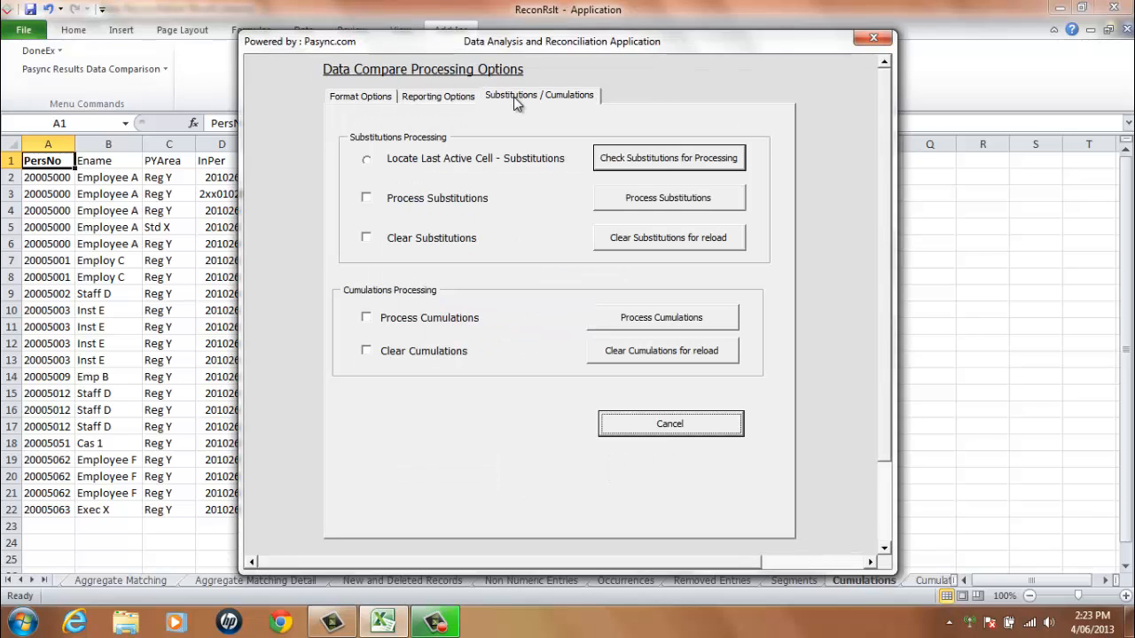
pyautogui.click(368, 317)
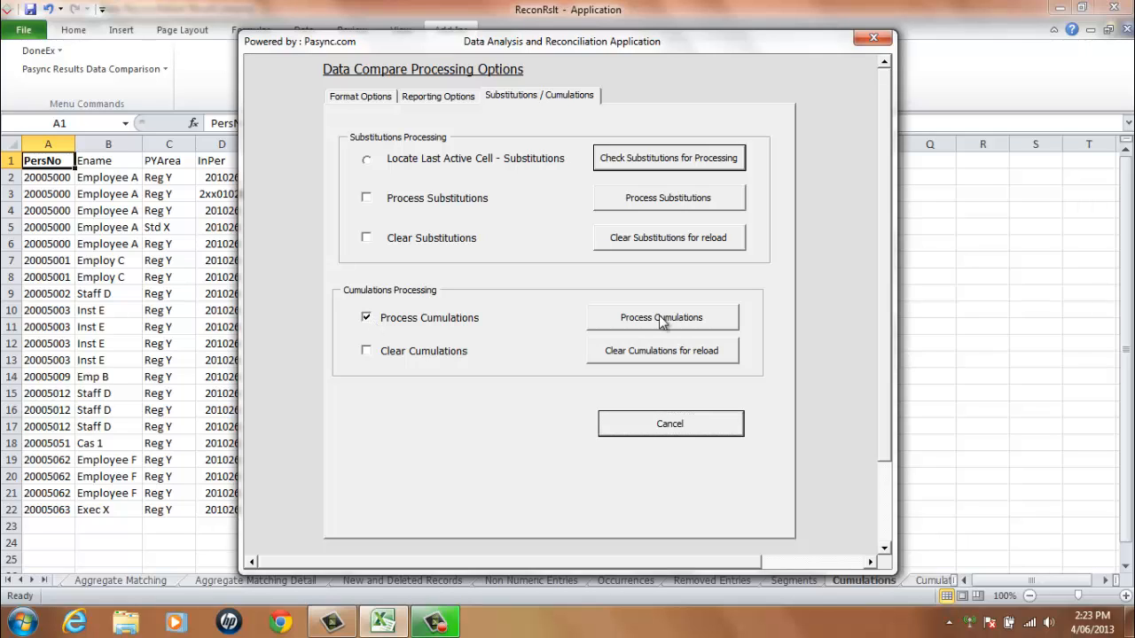
pyautogui.click(718, 325)
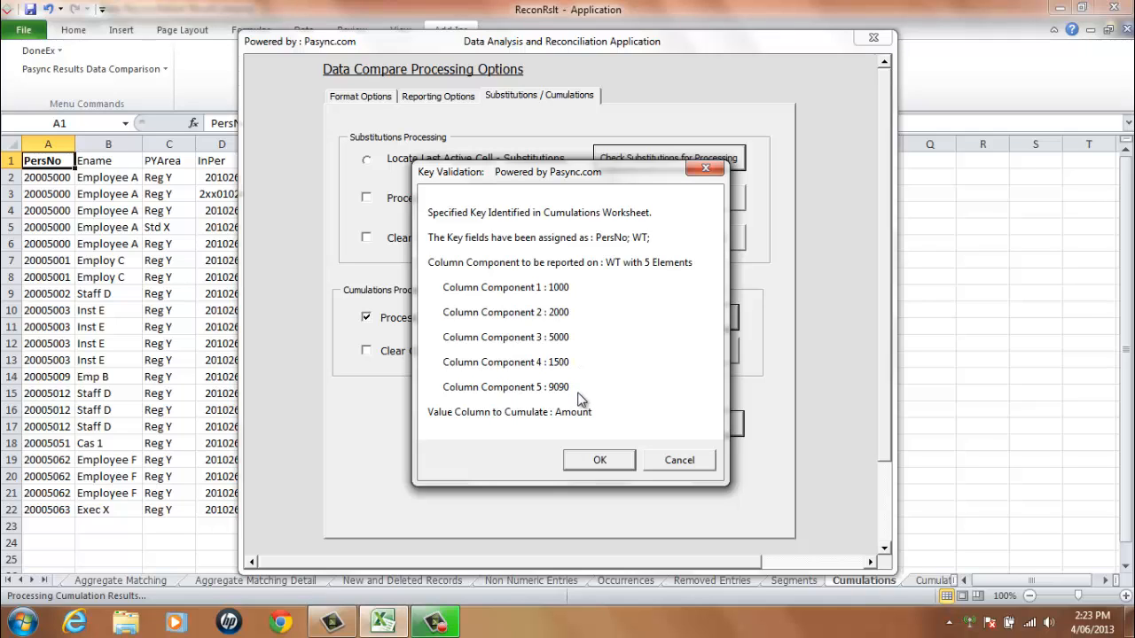
pyautogui.click(599, 462)
pyautogui.click(600, 461)
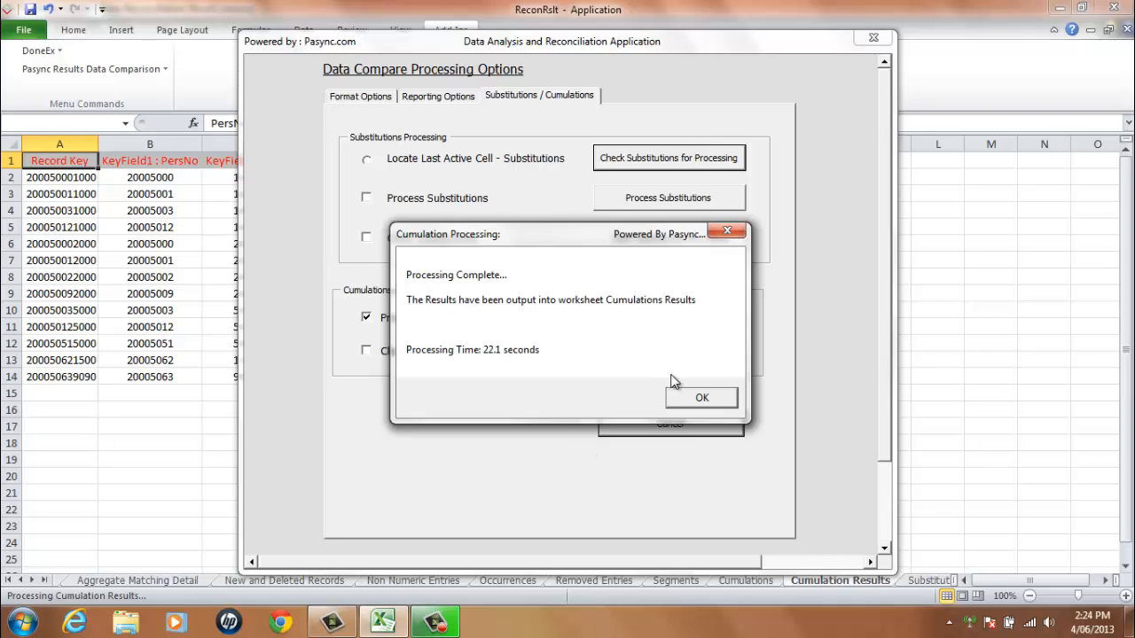
pyautogui.click(685, 398)
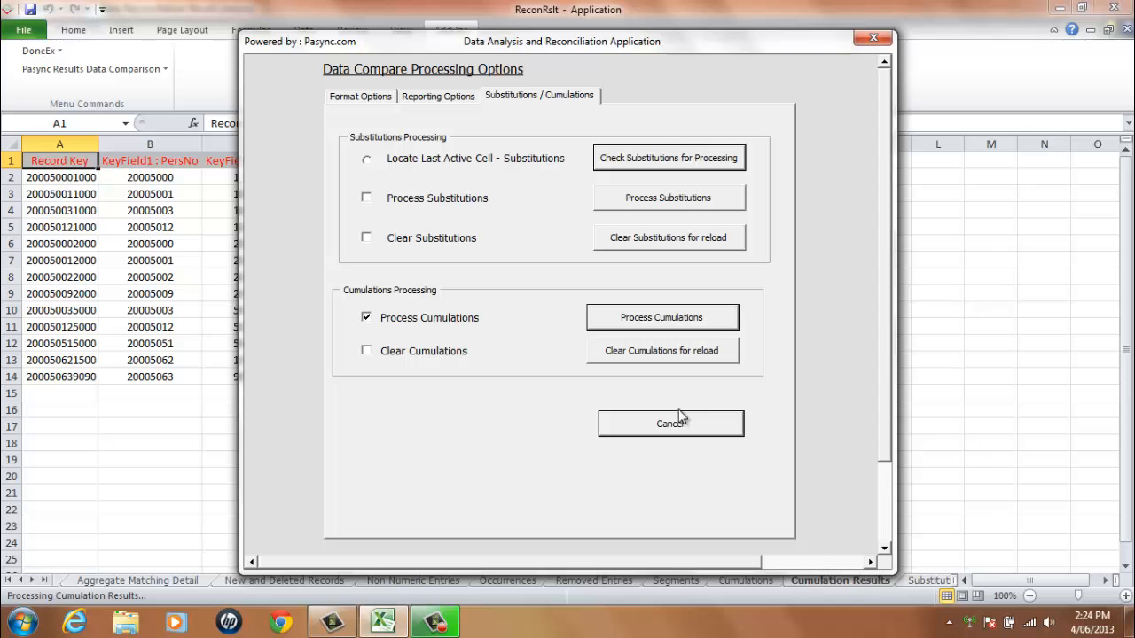
pyautogui.click(679, 420)
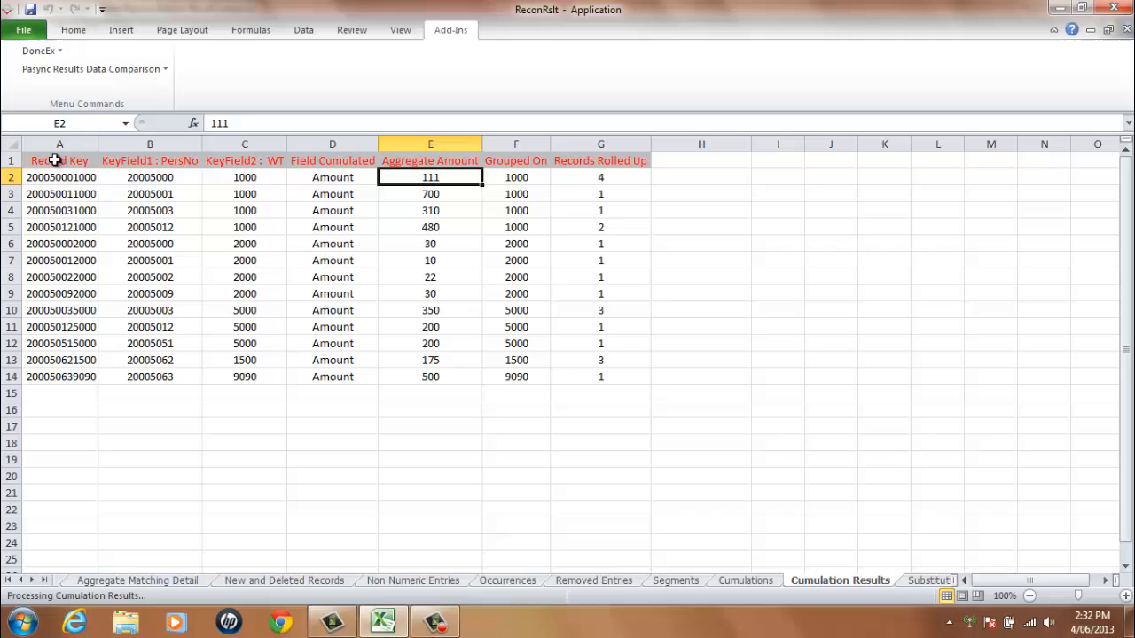
# - Examine the Record Key, Grouped On, Aggregate Amount and Records Rolled Up columns in the Cumulation Results sheet
pyautogui.click(55, 160)
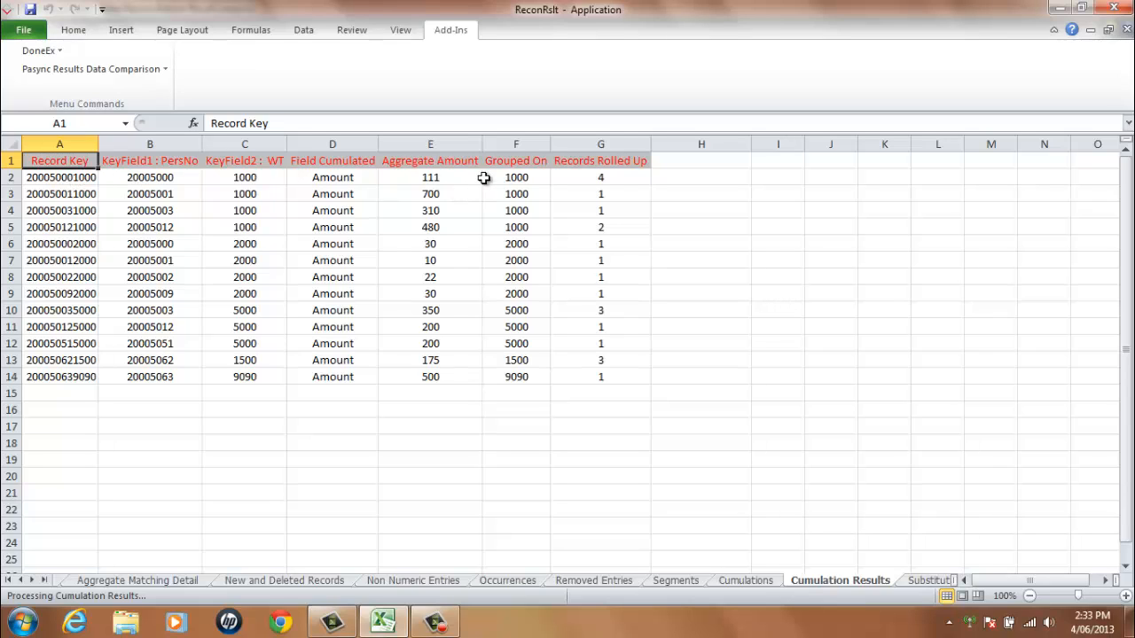
pyautogui.click(514, 162)
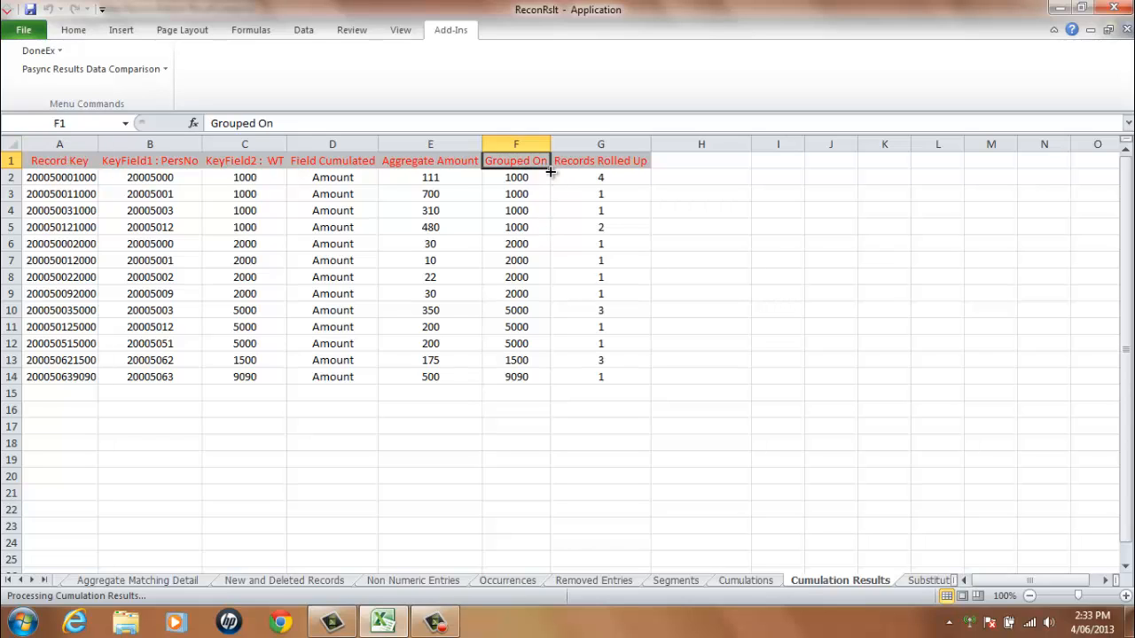
pyautogui.click(443, 160)
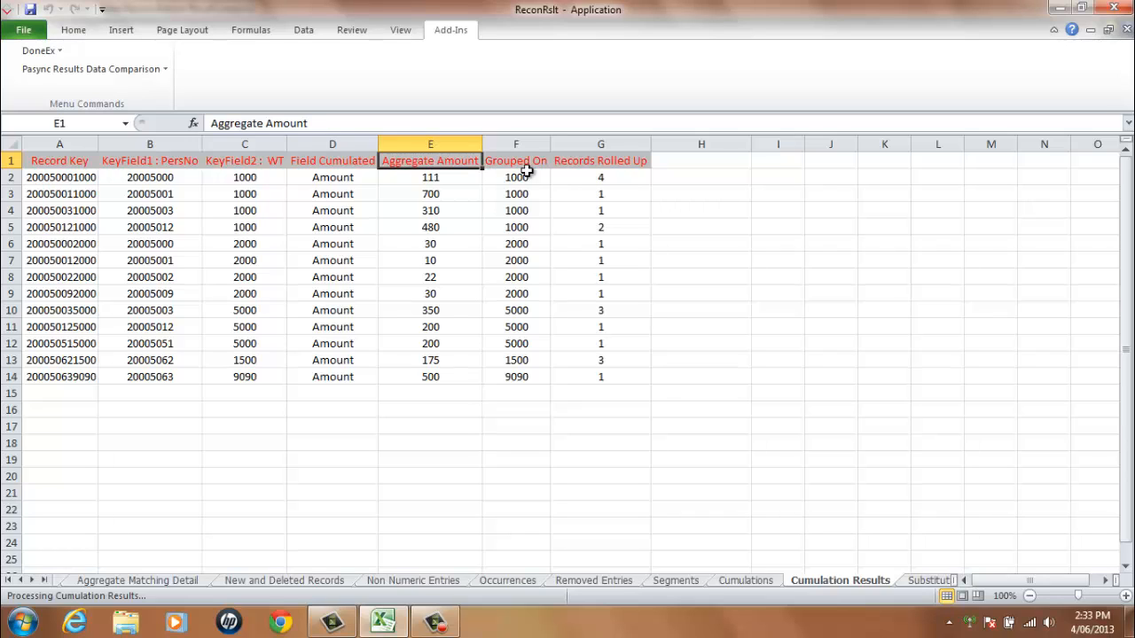
pyautogui.click(617, 164)
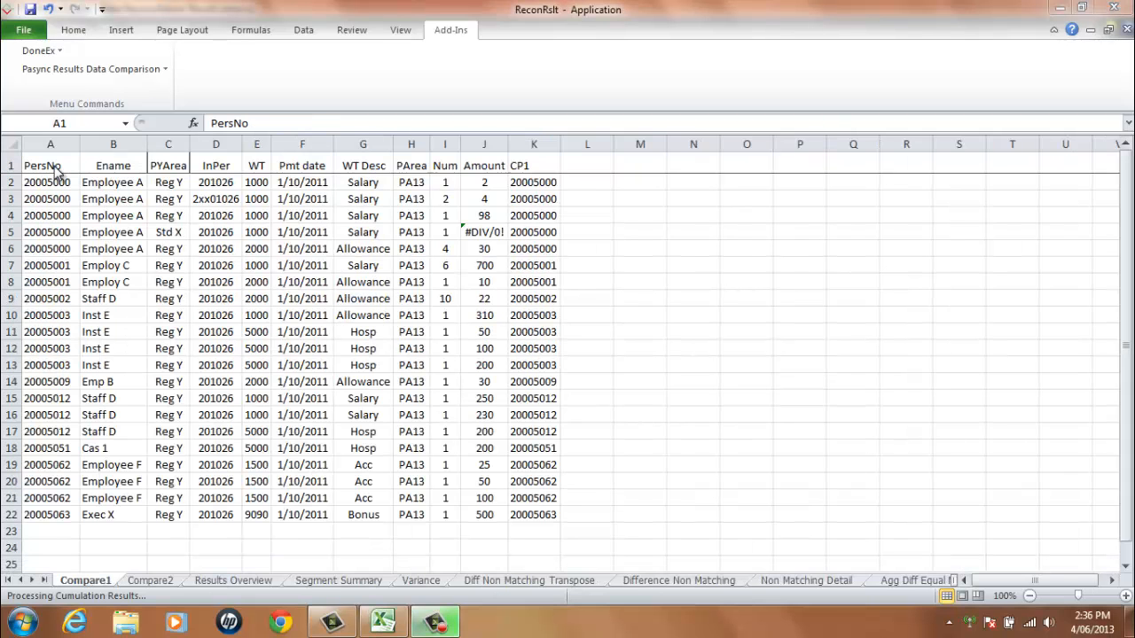
# - Export a data backup of the ReconRslt workbook with the Pasync Results Data Comparison add-in and close the completion message
pyautogui.click(53, 166)
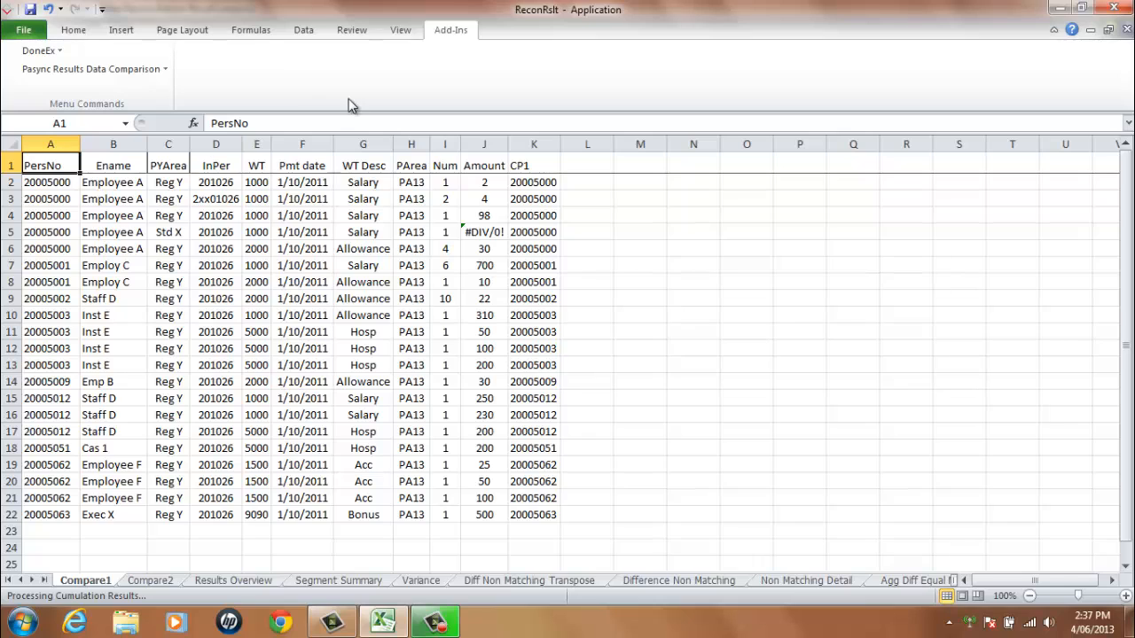
pyautogui.click(171, 71)
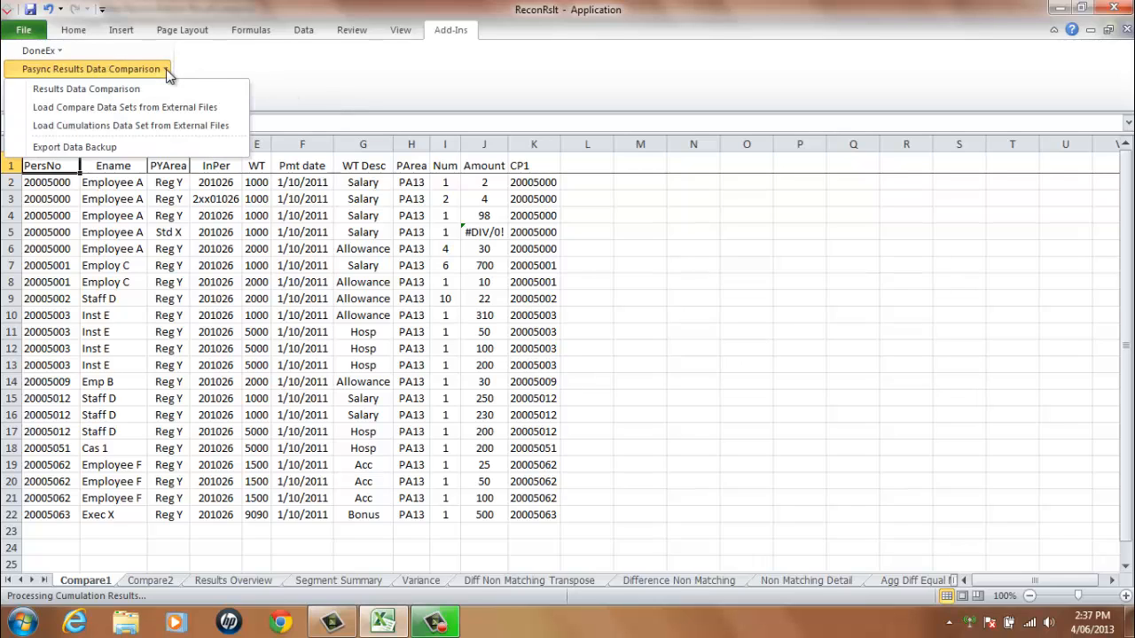
pyautogui.click(128, 150)
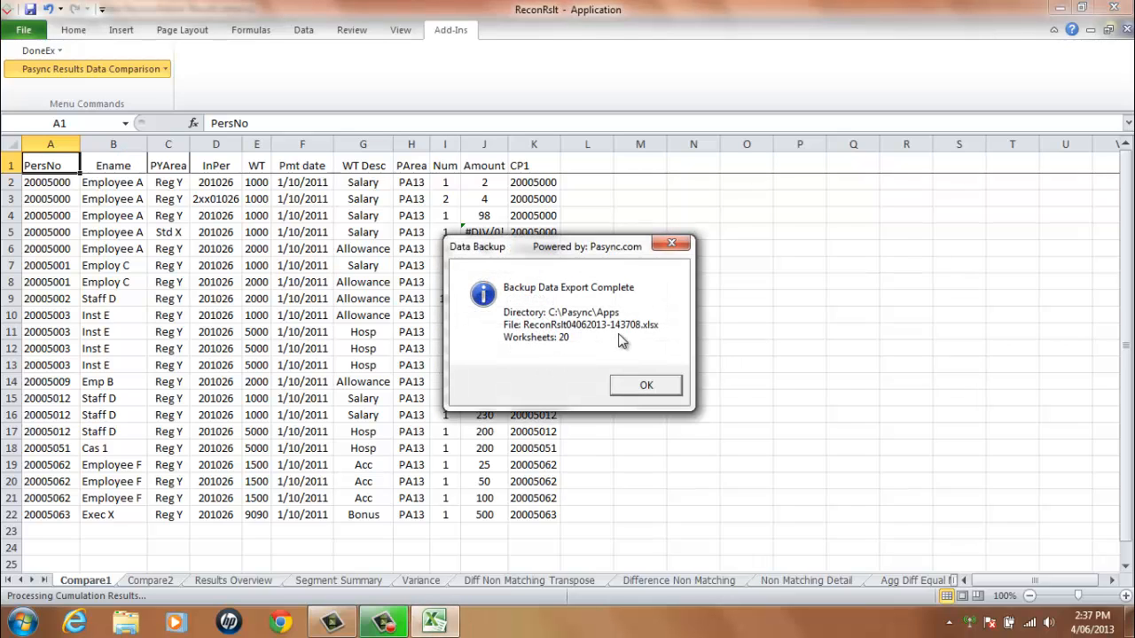
pyautogui.click(641, 384)
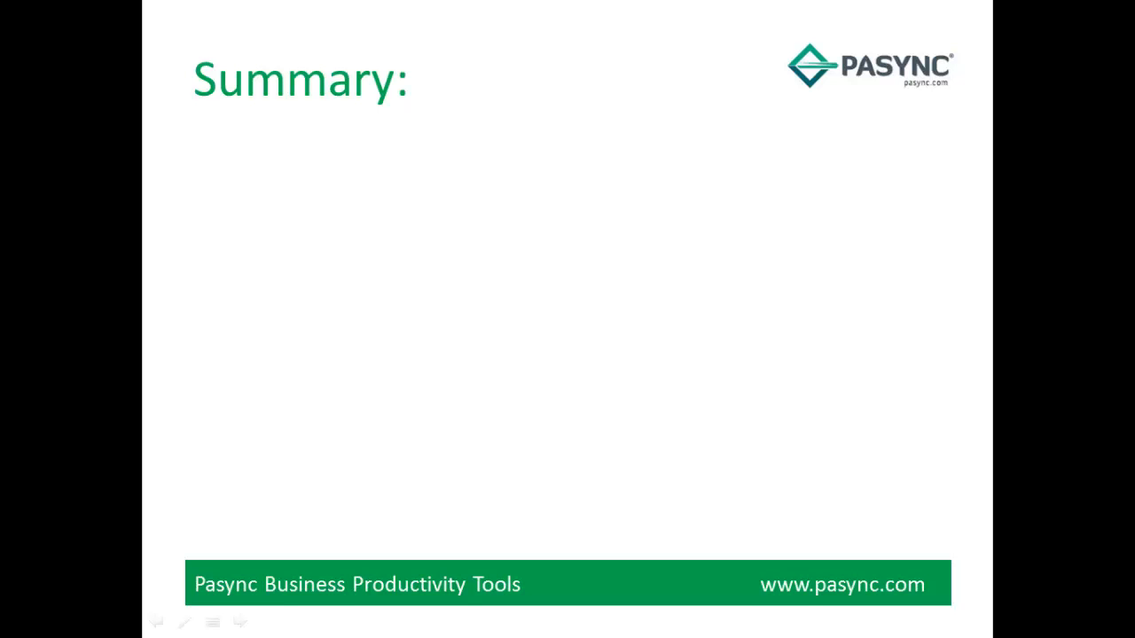
pyautogui.press('Right')
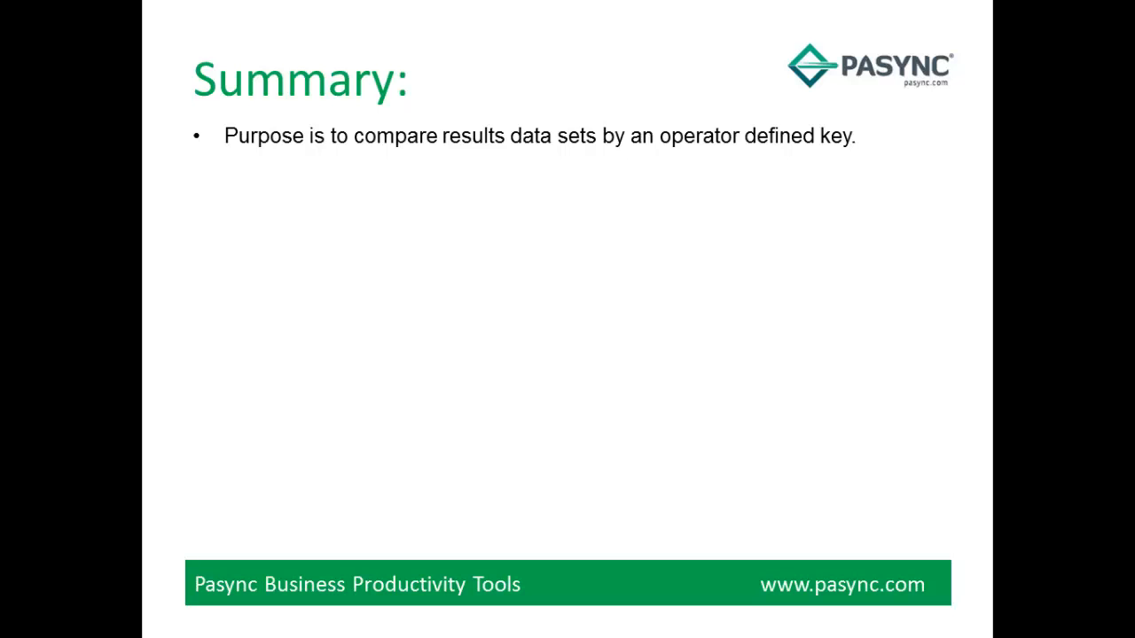
pyautogui.press('Right')
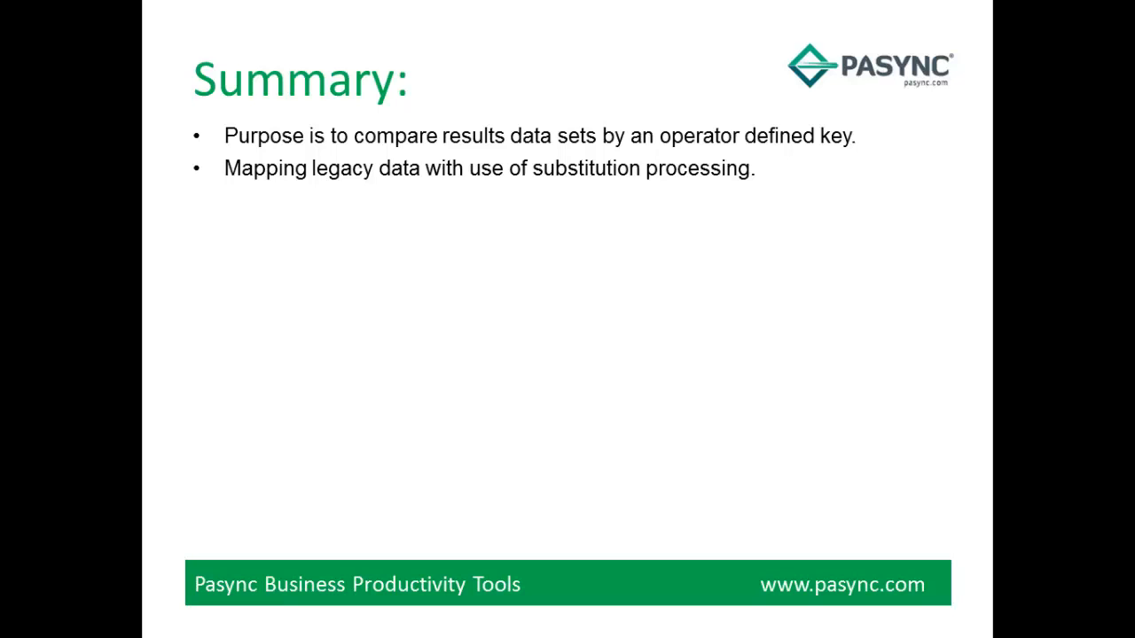
pyautogui.press('Right')
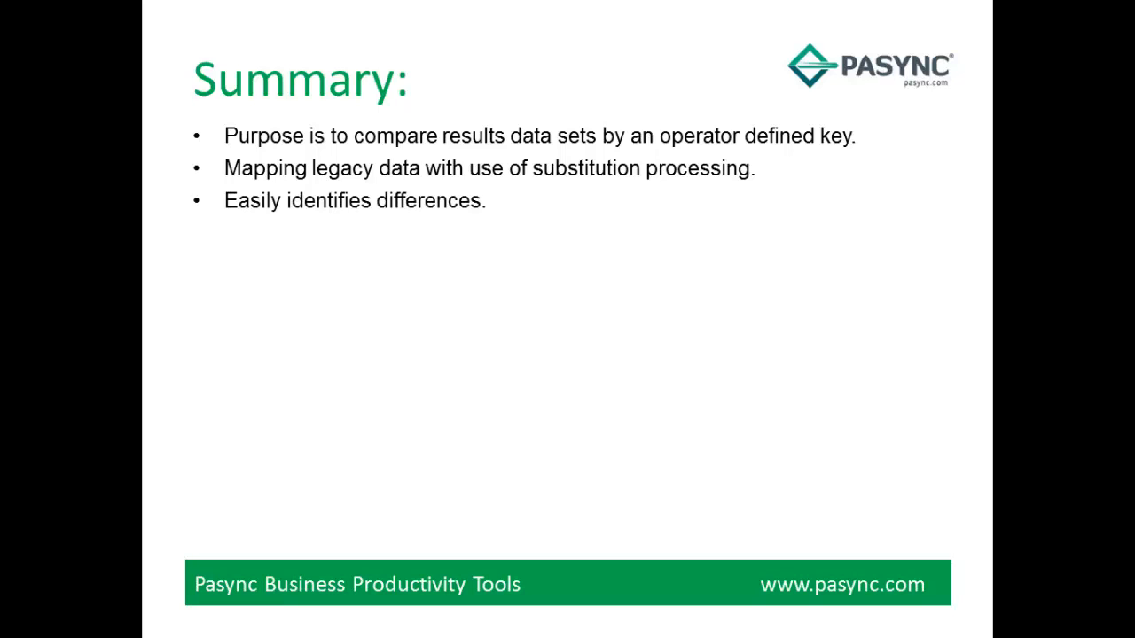
pyautogui.press('Right')
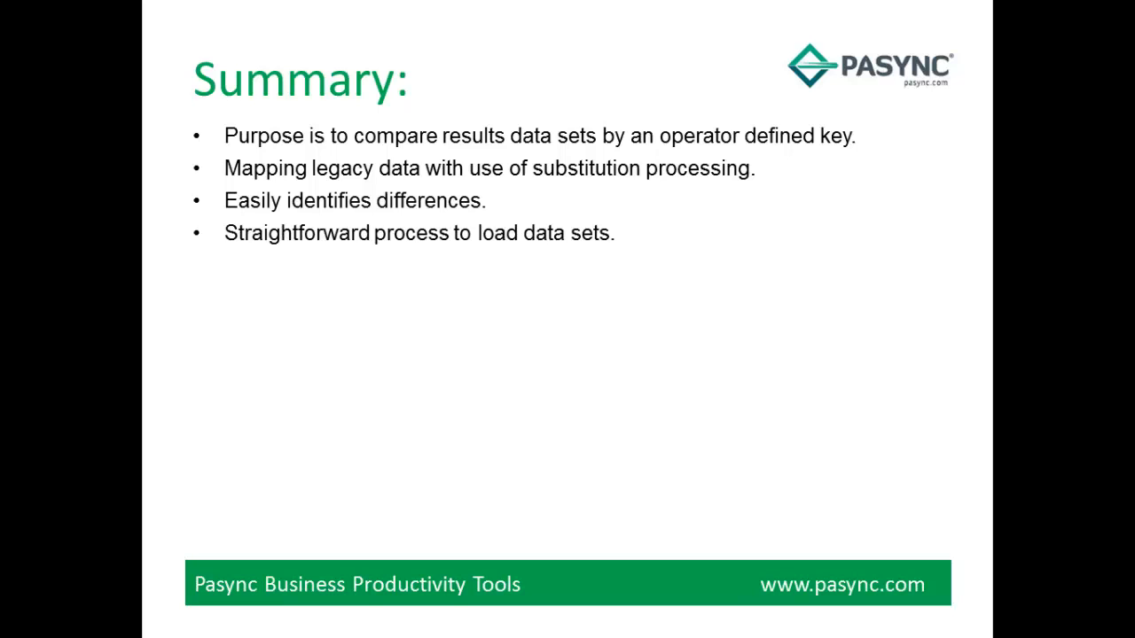
pyautogui.press('Right')
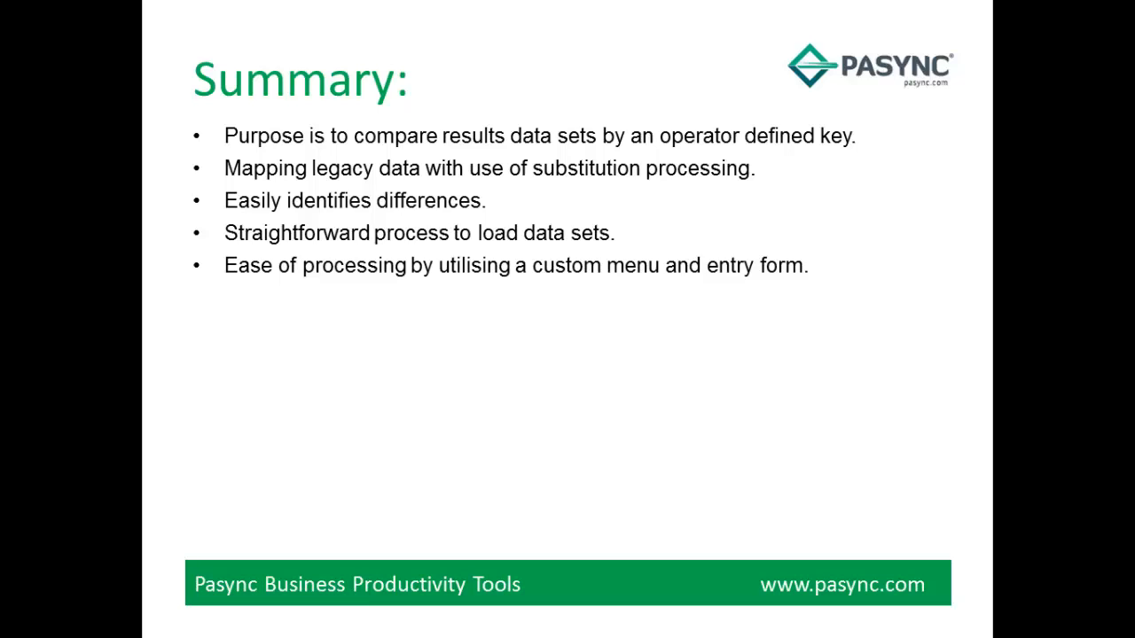
pyautogui.press('Right')
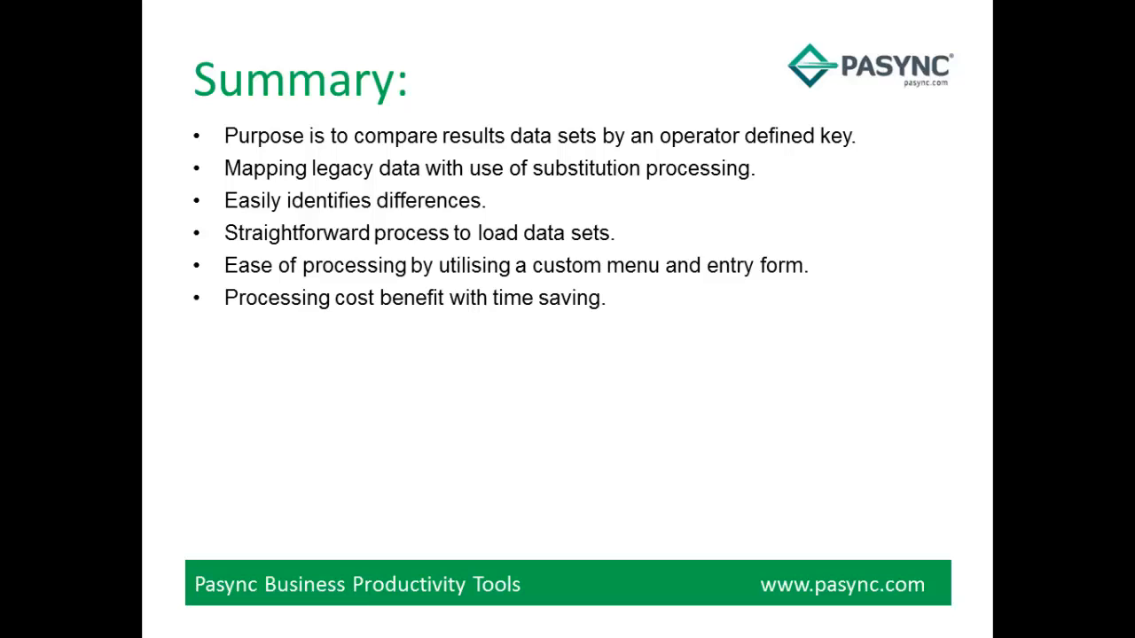